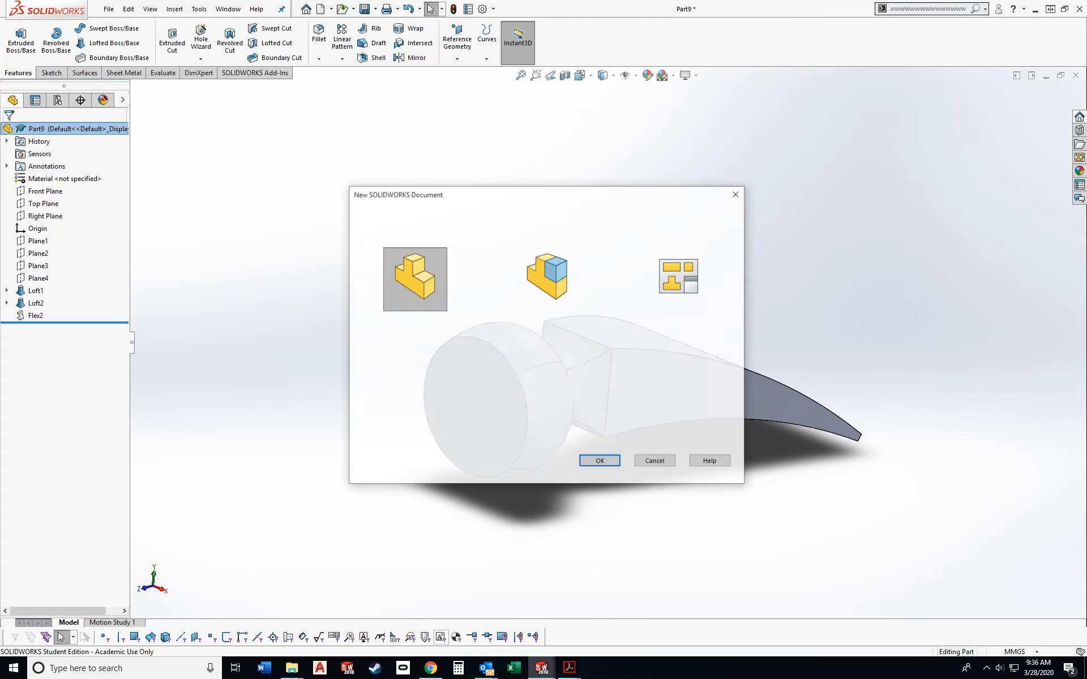
- Create a new part document
key("Return")
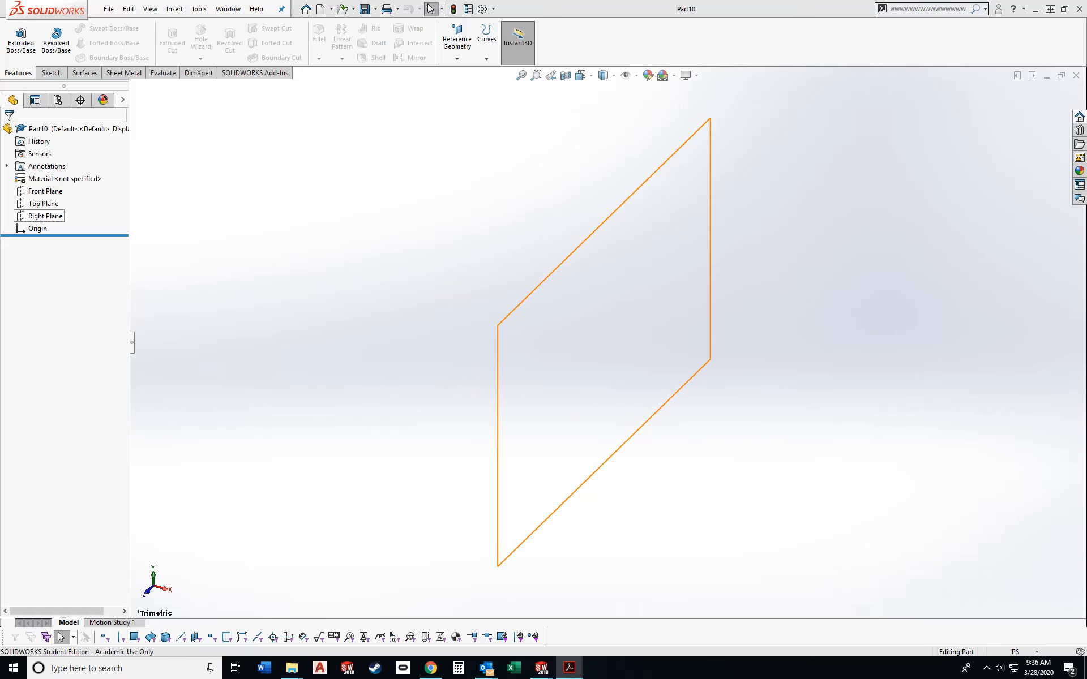
- Switch to Adobe Acrobat and review the Lab 9-2 Loft Hammer drawing's plane offsets and profile sizes with the side panes collapsed
key("alt+Tab")
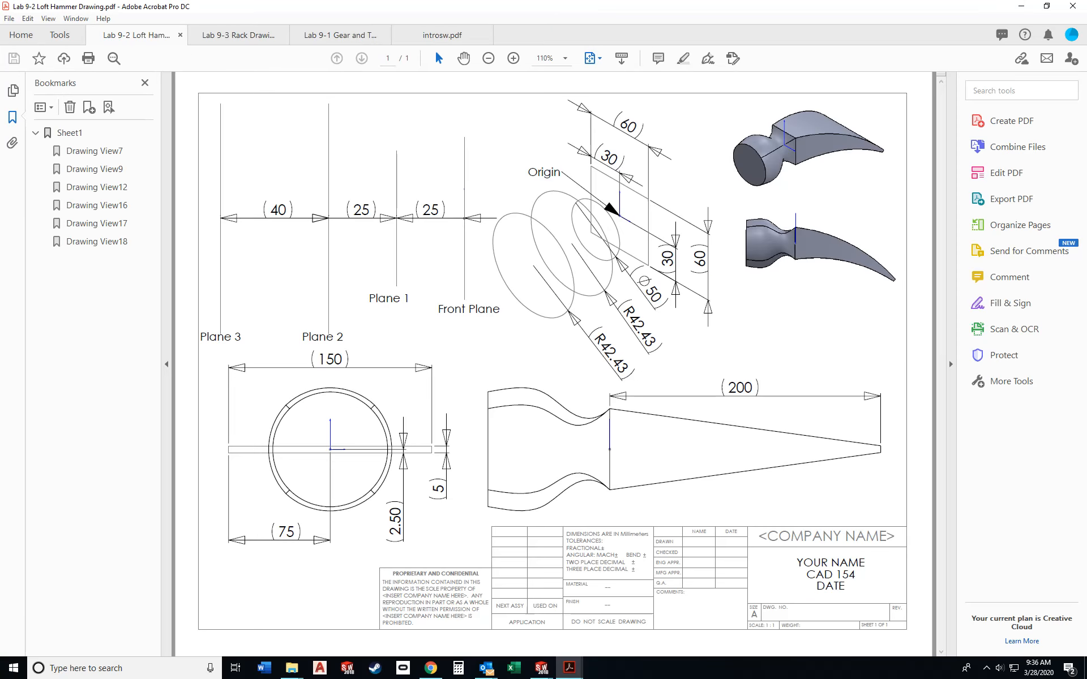
left_click(951, 364)
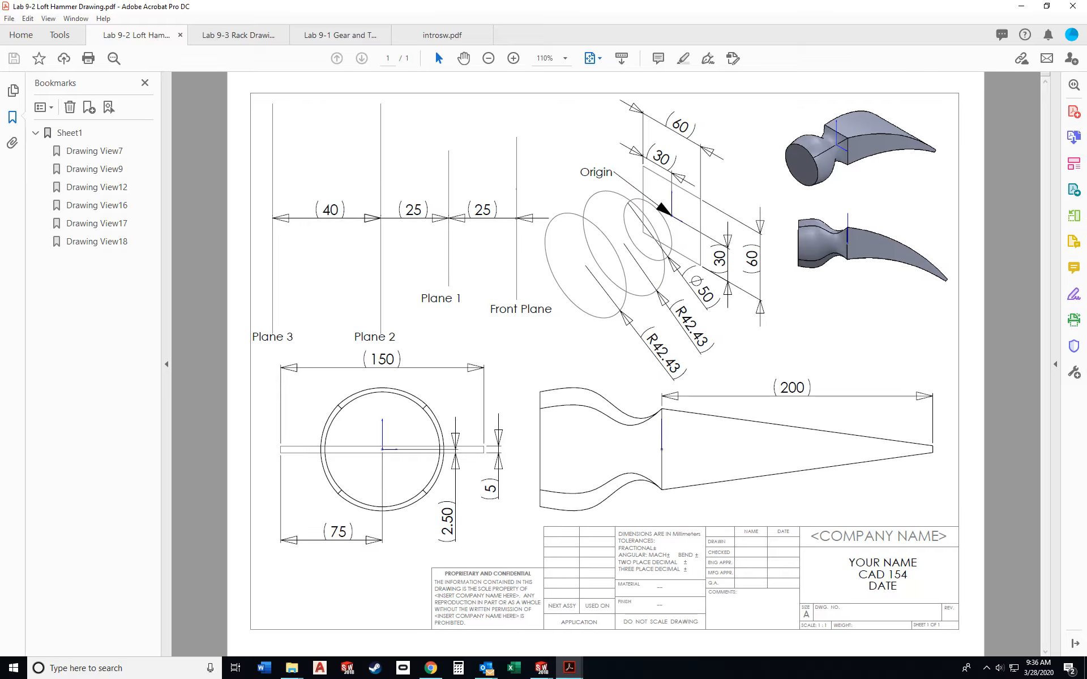
left_click(167, 363)
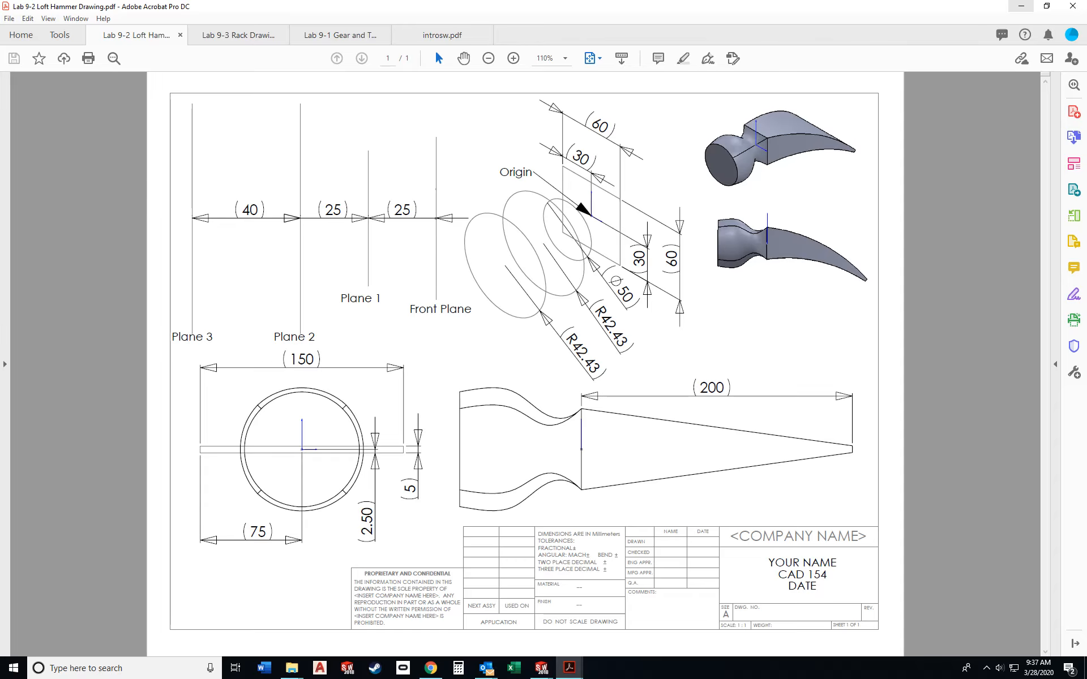
left_click(1021, 6)
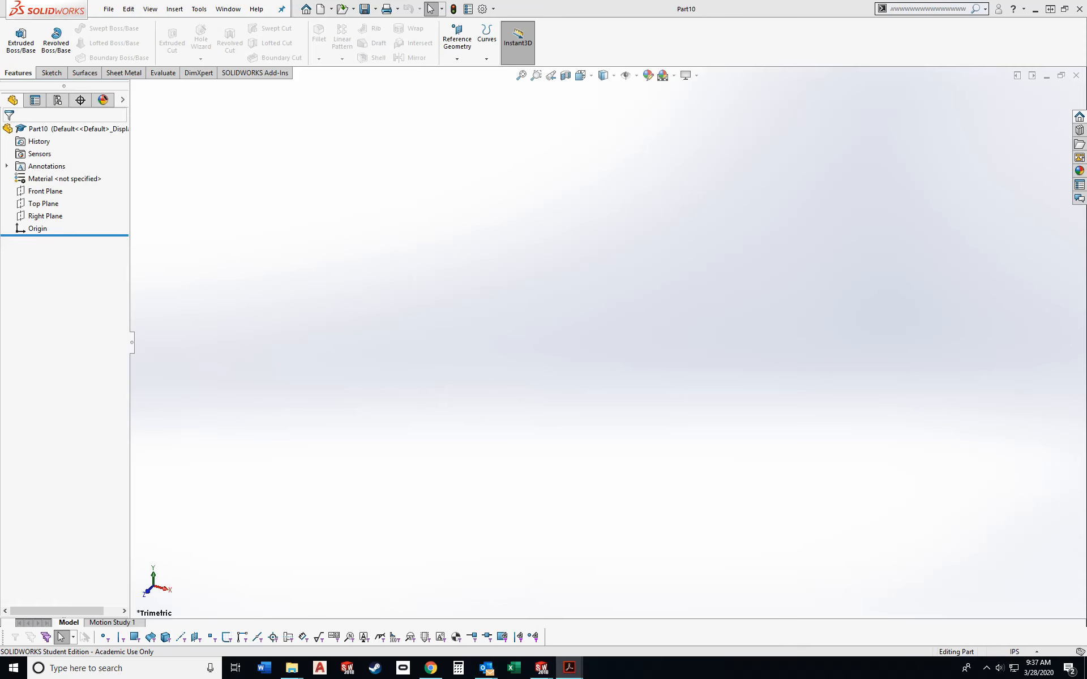
- Make the Front Plane visible and display it in isometric orientation
left_click(45, 191)
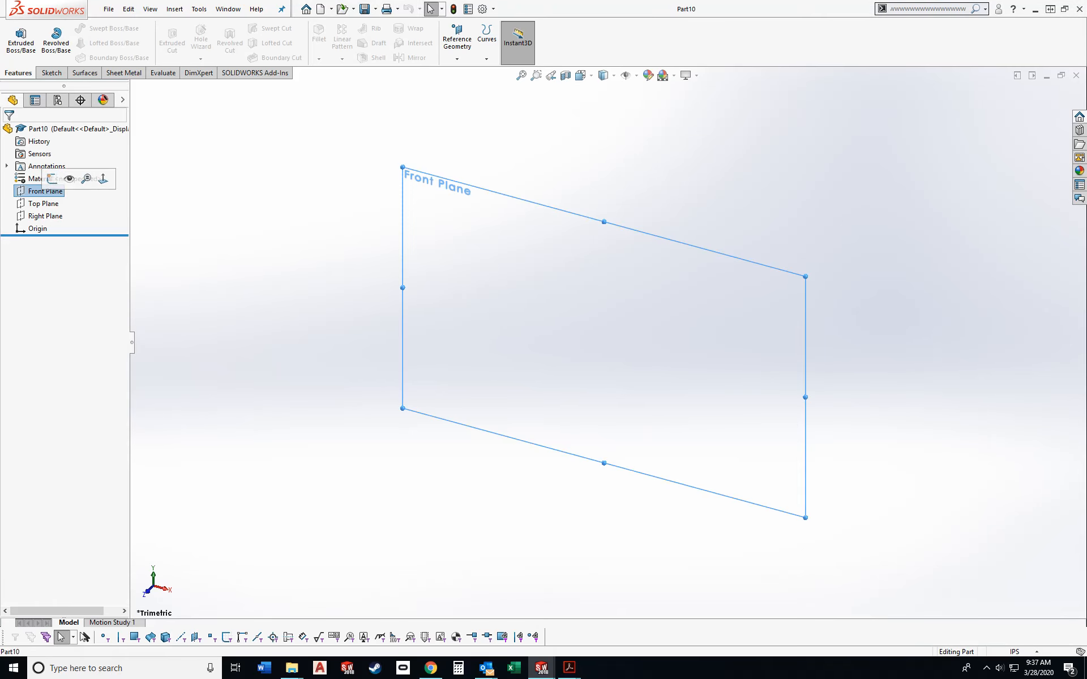
left_click(69, 179)
key("Escape")
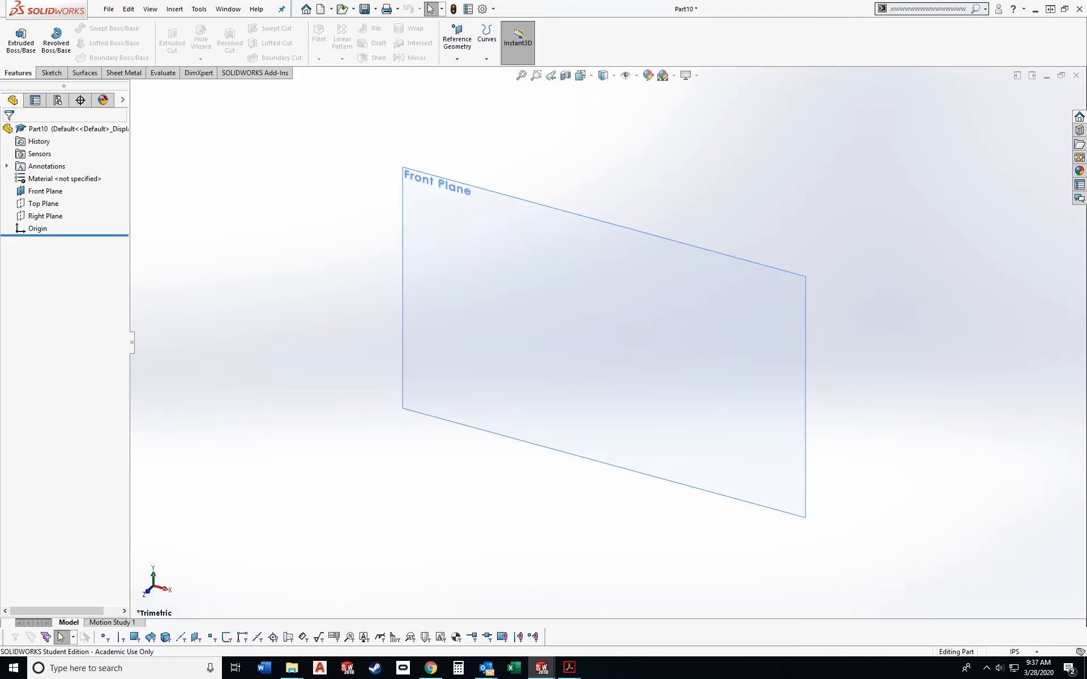
key("ctrl+7")
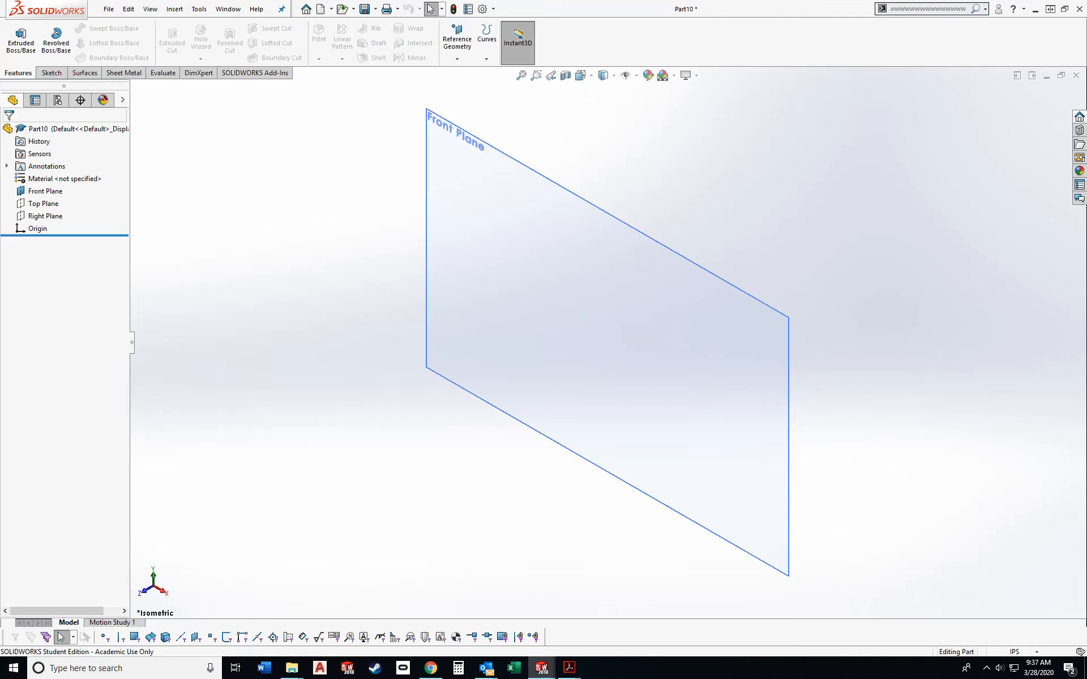
scroll(608, 343, "up", 2)
middle_click_drag(608, 343, 626, 374, "ctrl")
left_click_drag(661, 304, 581, 349, "ctrl")
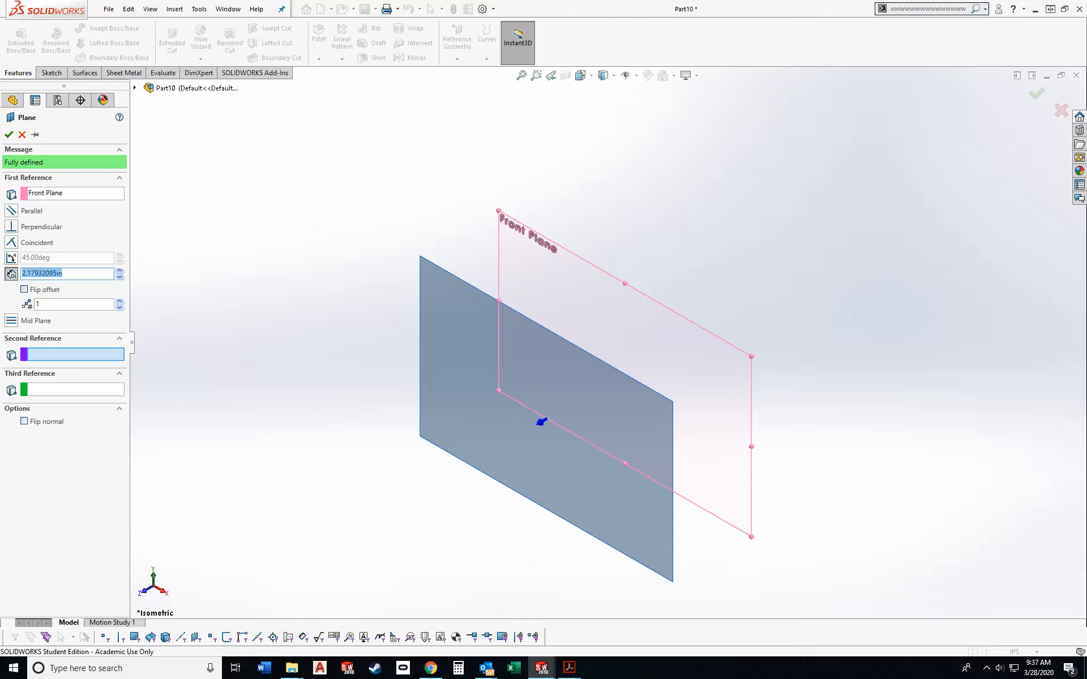
type("25")
key("Return")
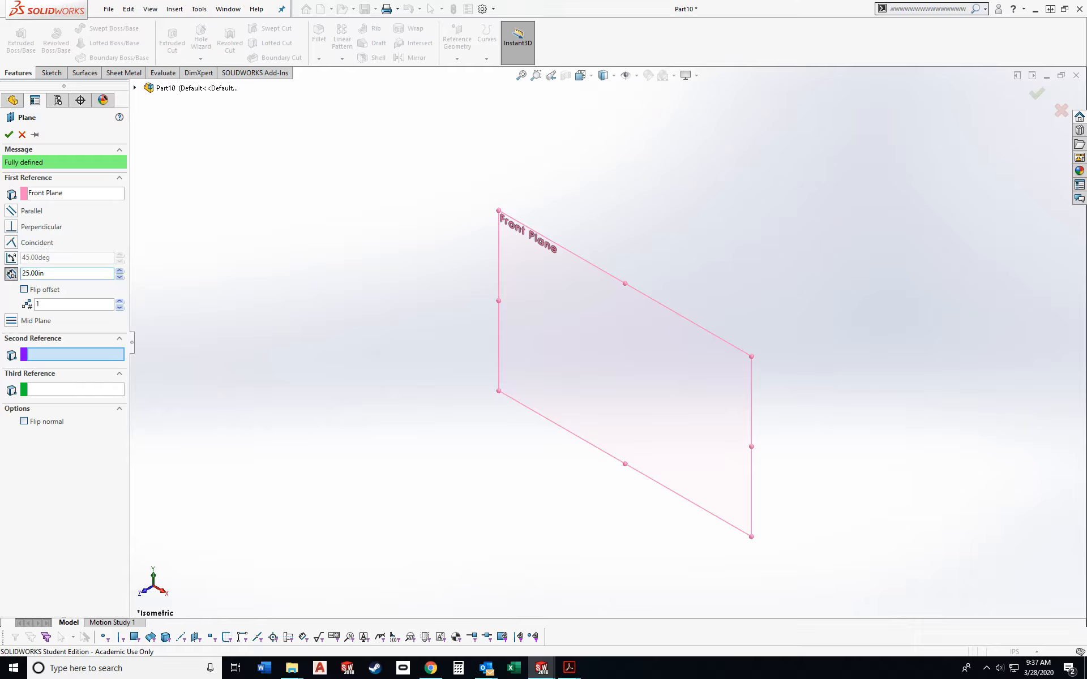
key("Escape")
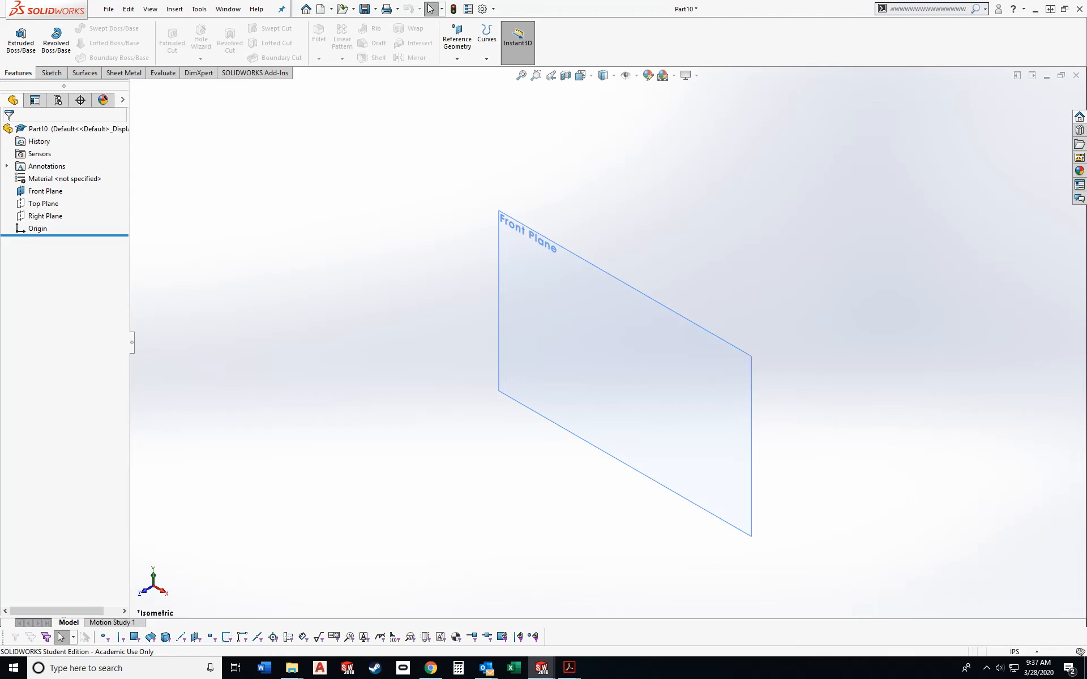
- Set the document units to MMGS and create a reference plane offset 25 mm in front of the Front Plane
left_click(1014, 652)
left_click(1025, 603)
left_click(45, 191)
left_click_drag(538, 232, 475, 269, "ctrl")
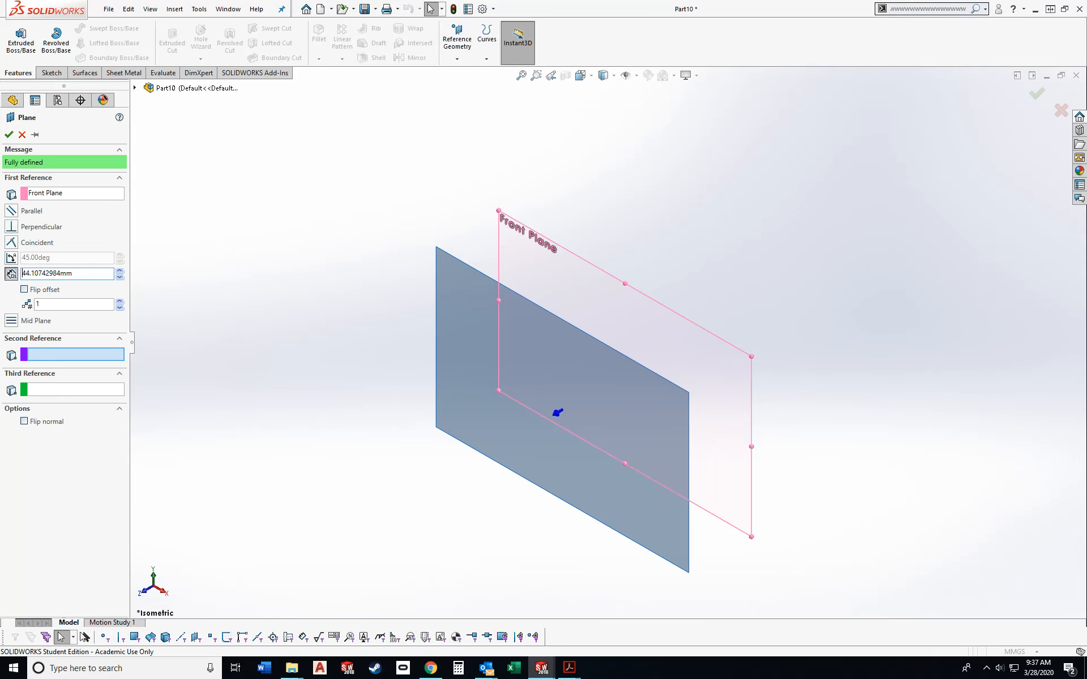
type("25")
key("Return")
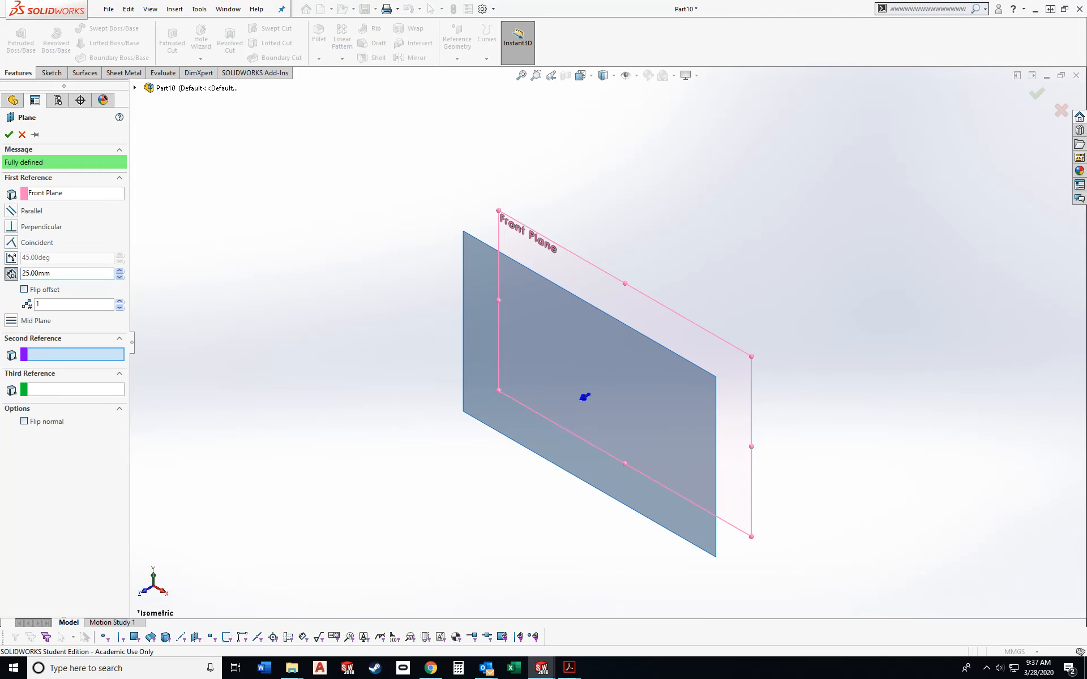
key("Return")
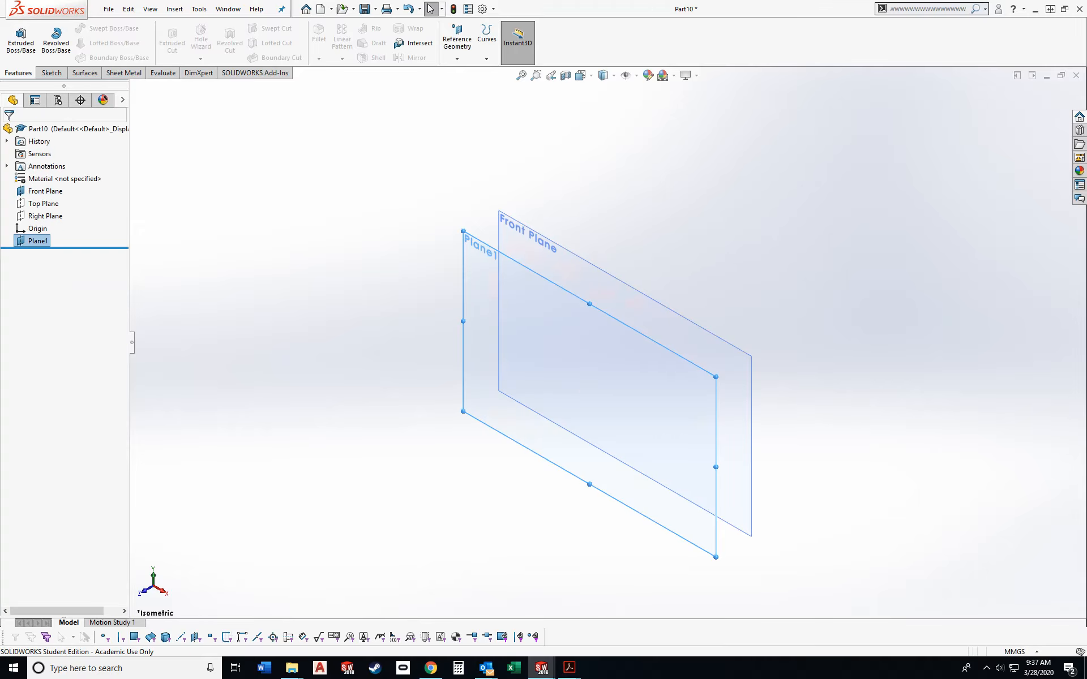
- Create a second reference plane offset 25 mm forward from Plane1
left_click_drag(503, 254, 437, 292, "ctrl")
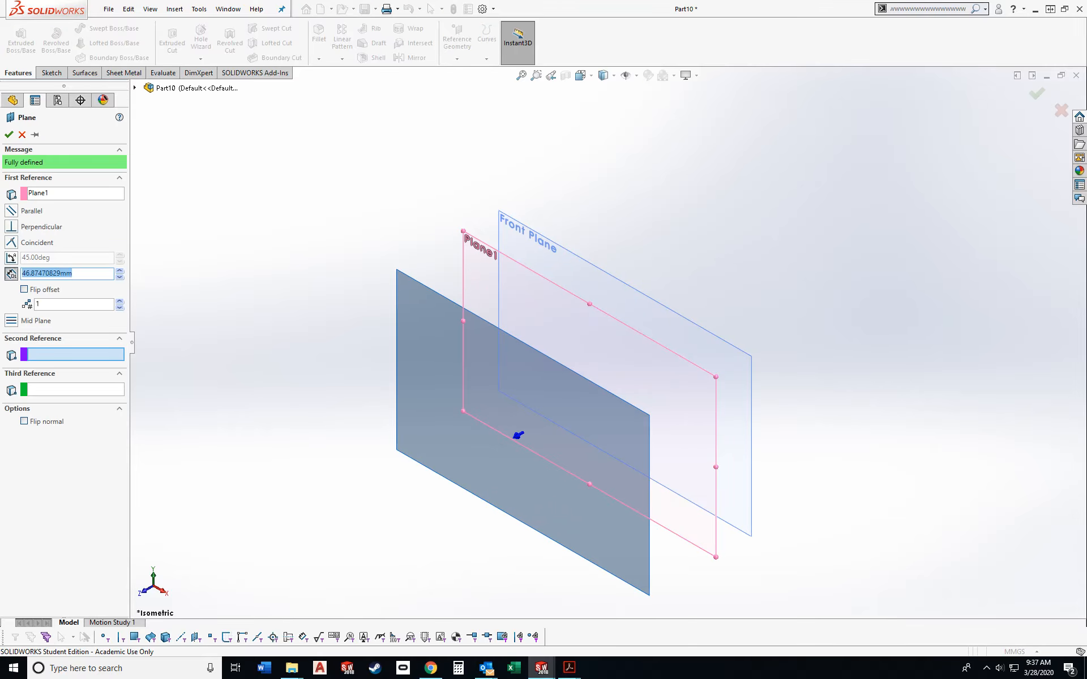
type("25")
key("Return")
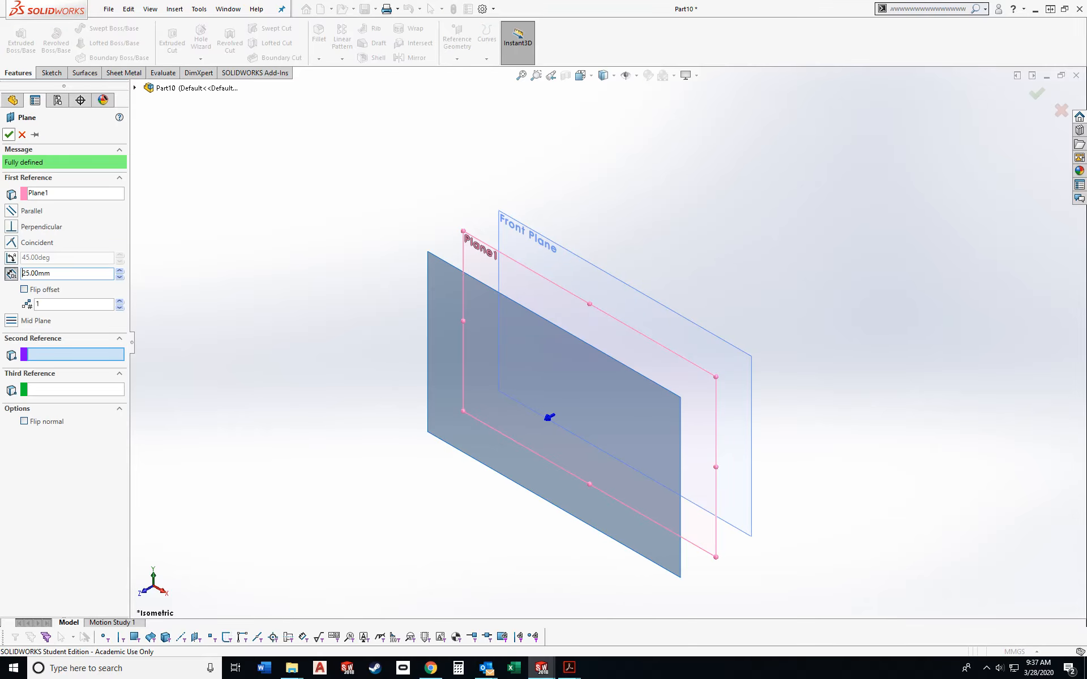
key("Return")
- Create a third reference plane offset 40 mm forward from Plane2
left_click_drag(549, 417, 418, 493, "ctrl")
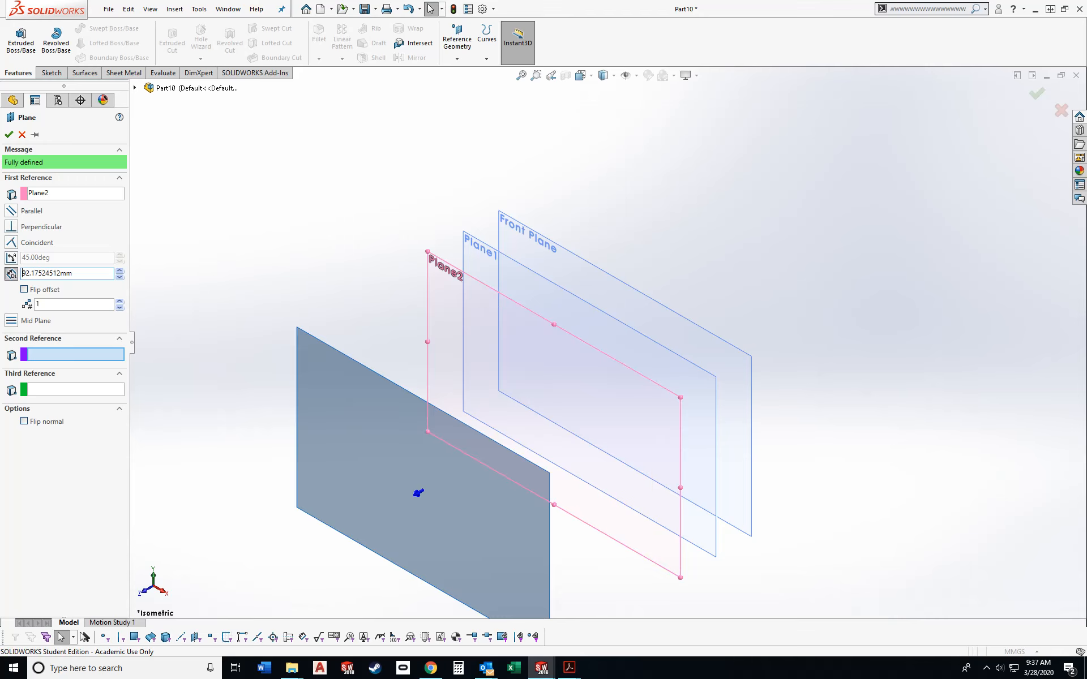
type("40")
key("Return")
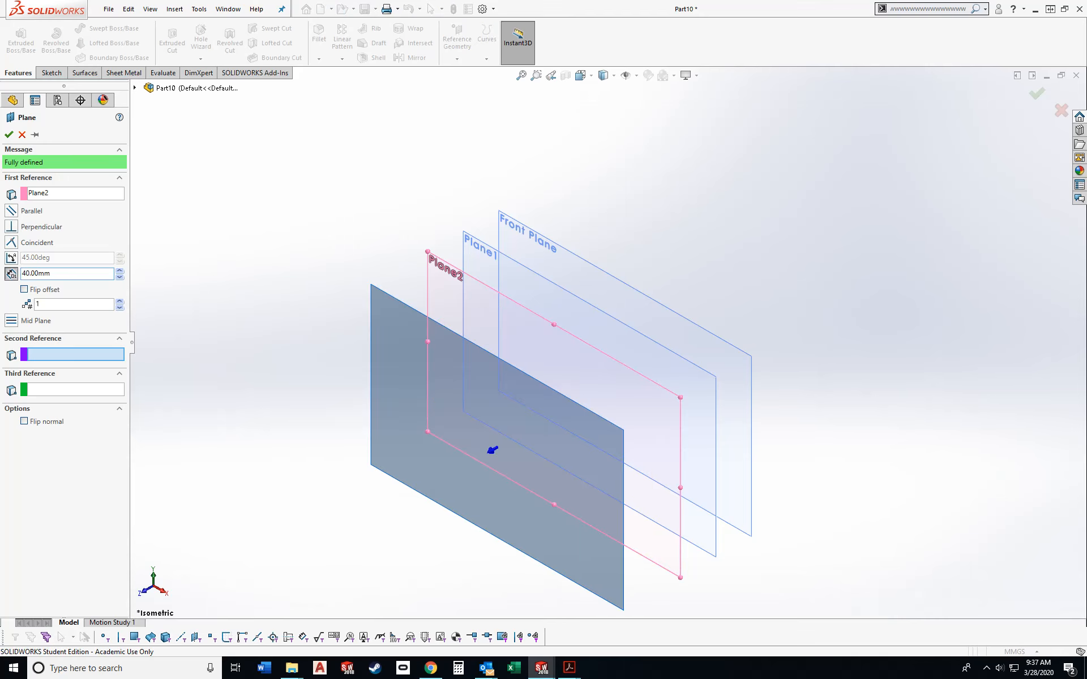
key("Return")
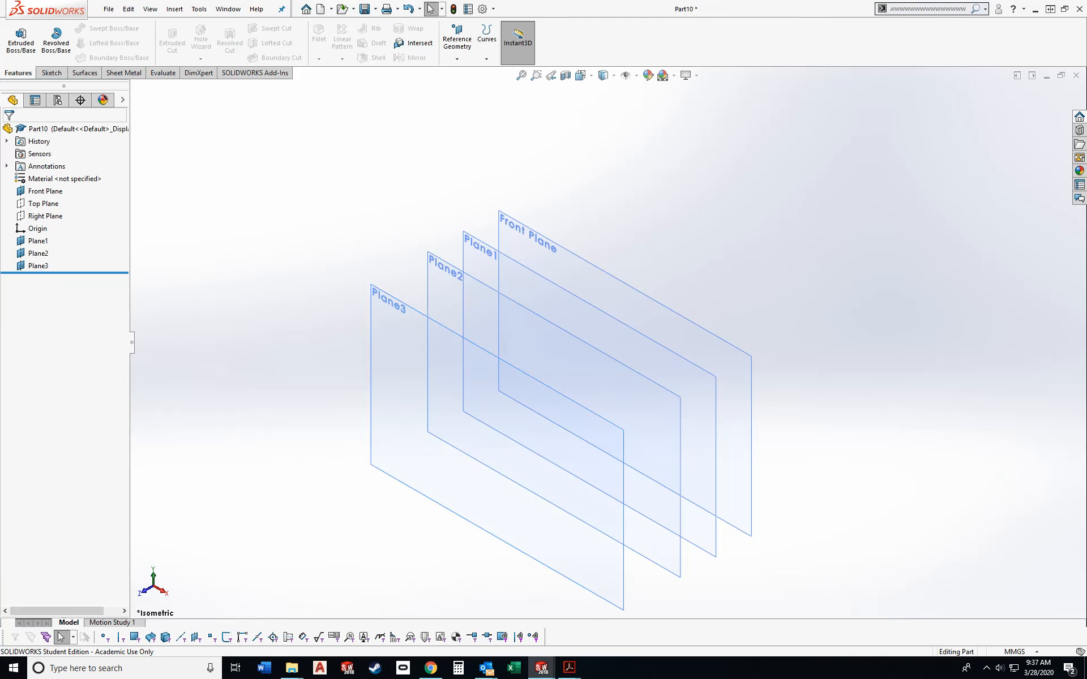
- Create a reference plane offset 200 mm behind the Front Plane, using the flipped offset direction
left_click_drag(651, 300, 779, 226, "ctrl")
type("2")
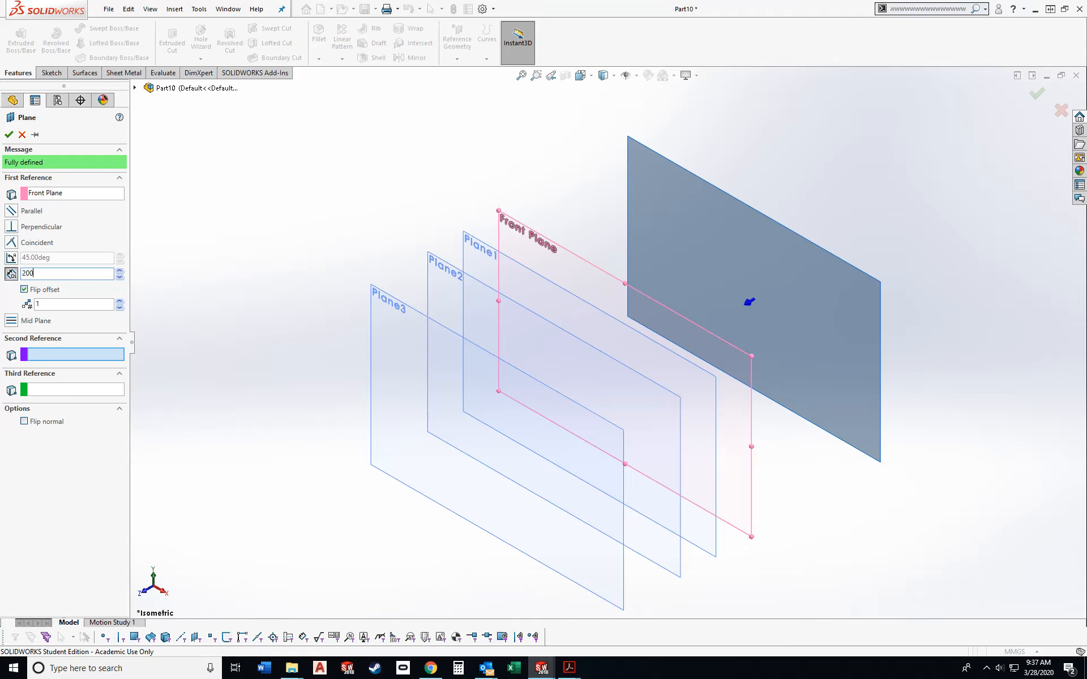
type("00")
key("Return")
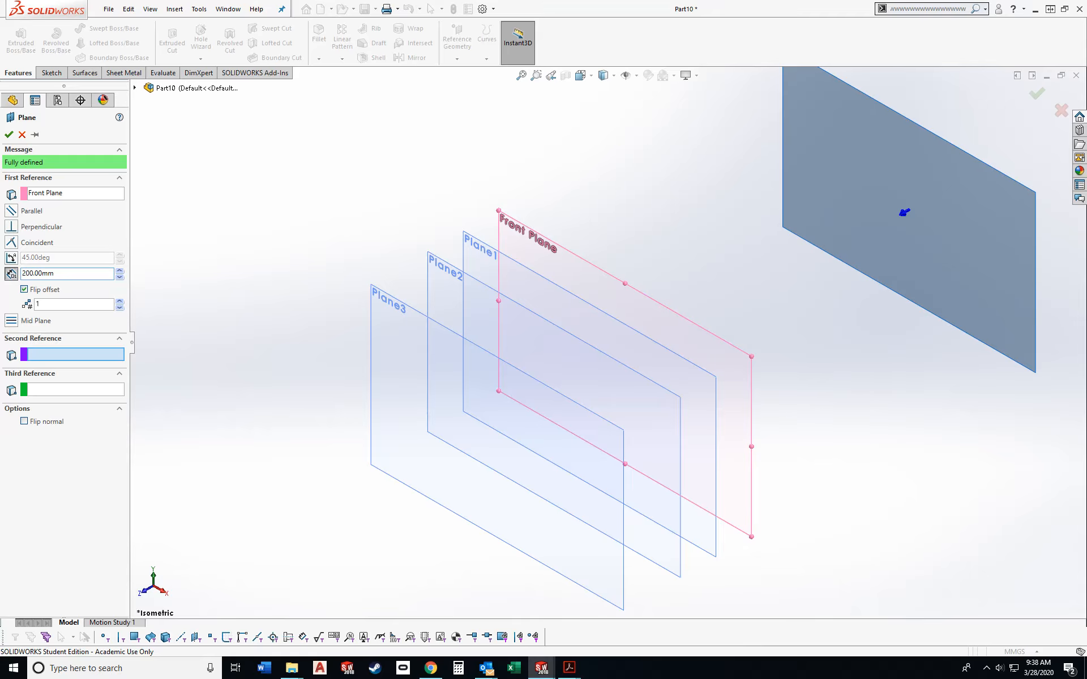
key("Return")
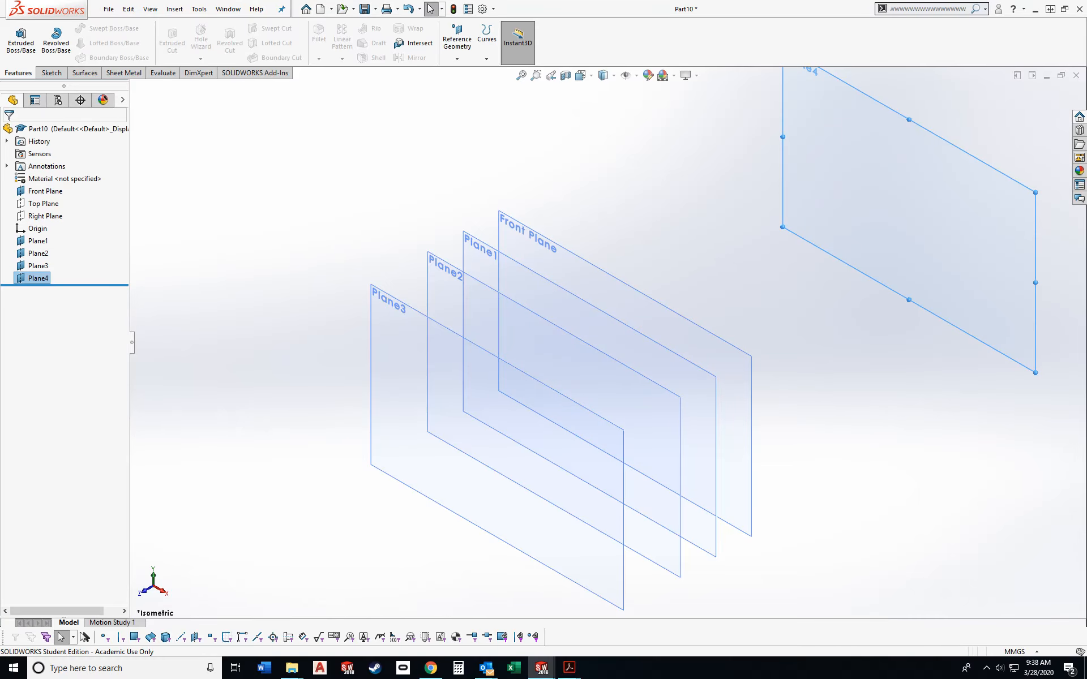
- Rename the plane located 200 mm behind the Front Plane as Rear
right_click(37, 278)
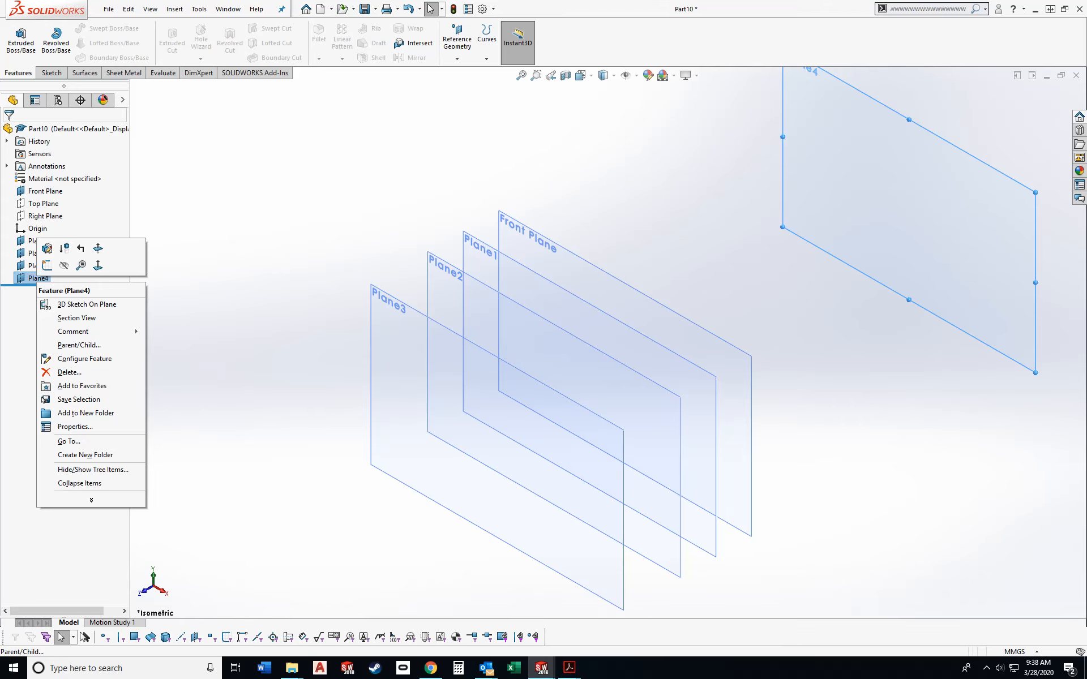
left_click(33, 278)
left_click(42, 278)
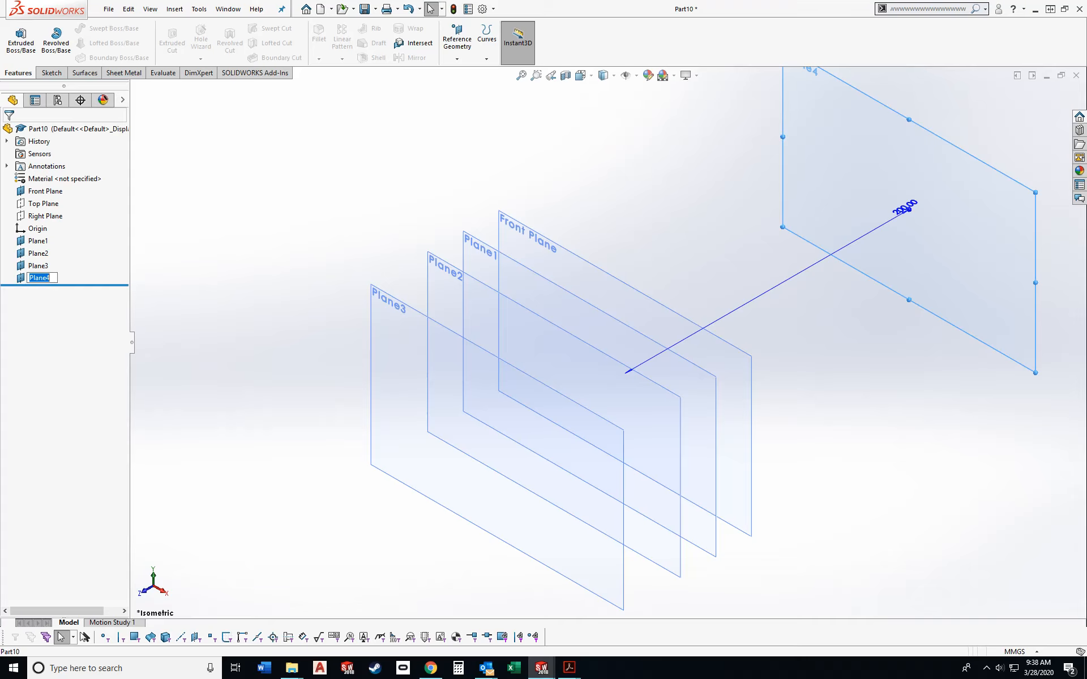
type("Rear")
key("Return")
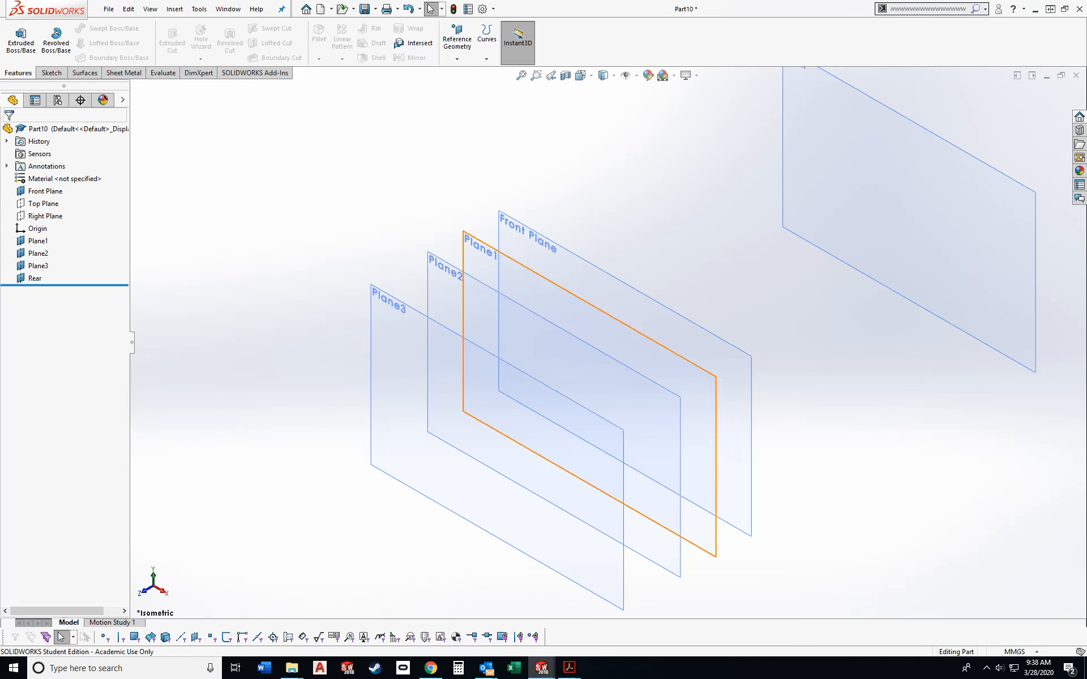
- Sketch a center rectangle about 53 by 47 mm on the Front Plane, centred on the origin
key("ctrl+1")
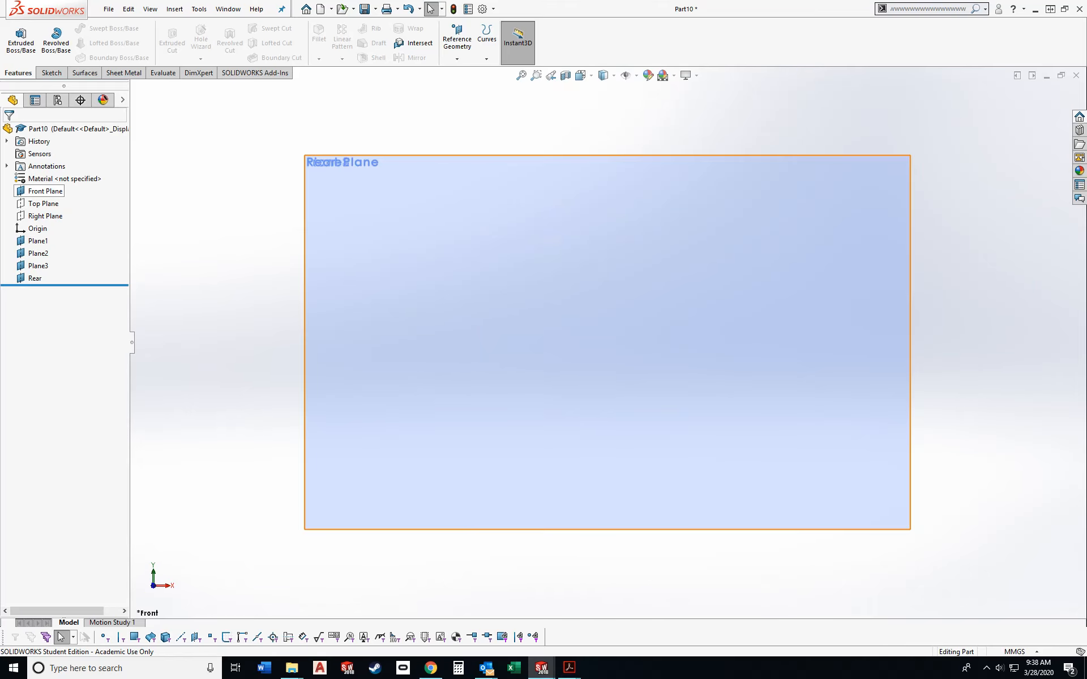
left_click(46, 191)
left_click(54, 175)
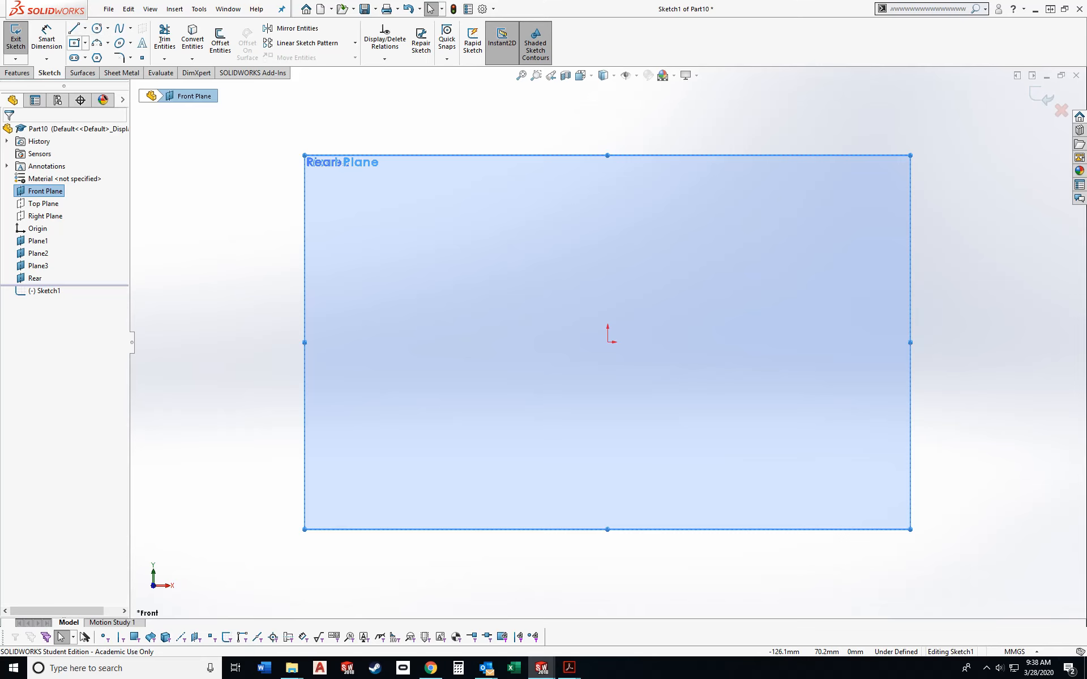
left_click(74, 43)
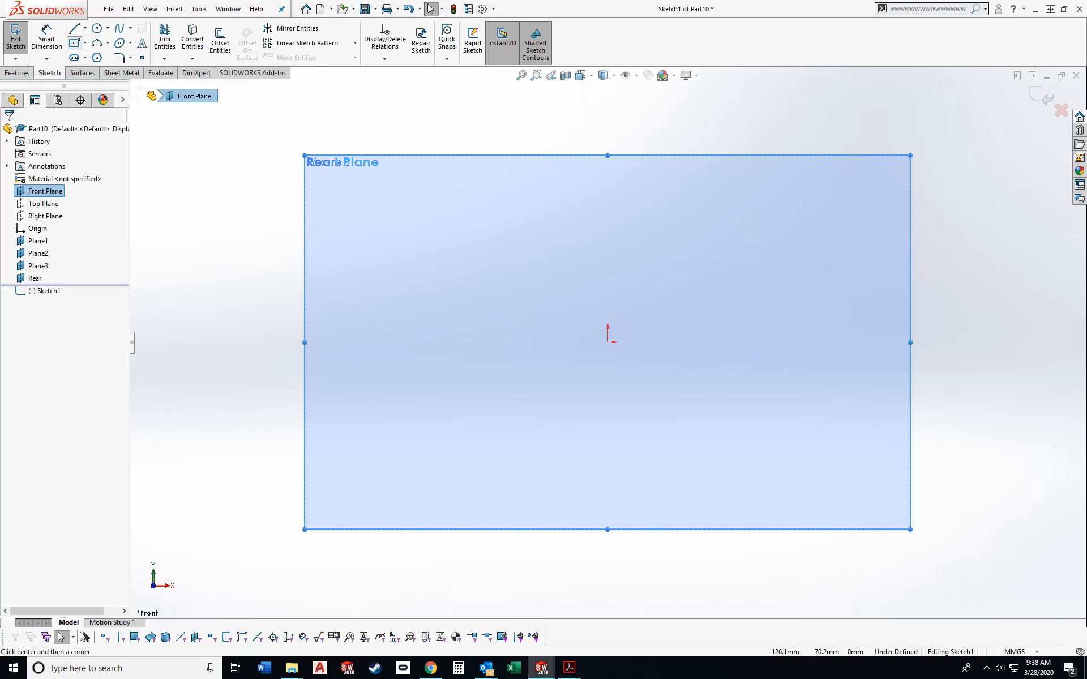
left_click(607, 342)
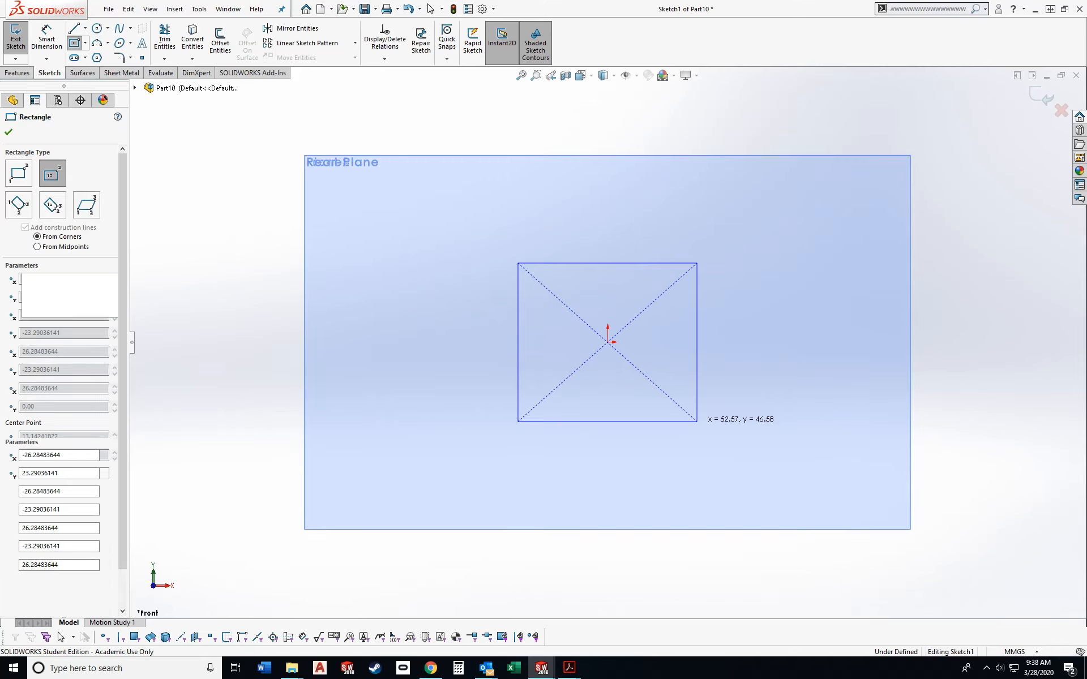
left_click(696, 421)
key("Escape")
- Dimension the rectangle's width and height to 60 mm each and exit the sketch
left_click(46, 40)
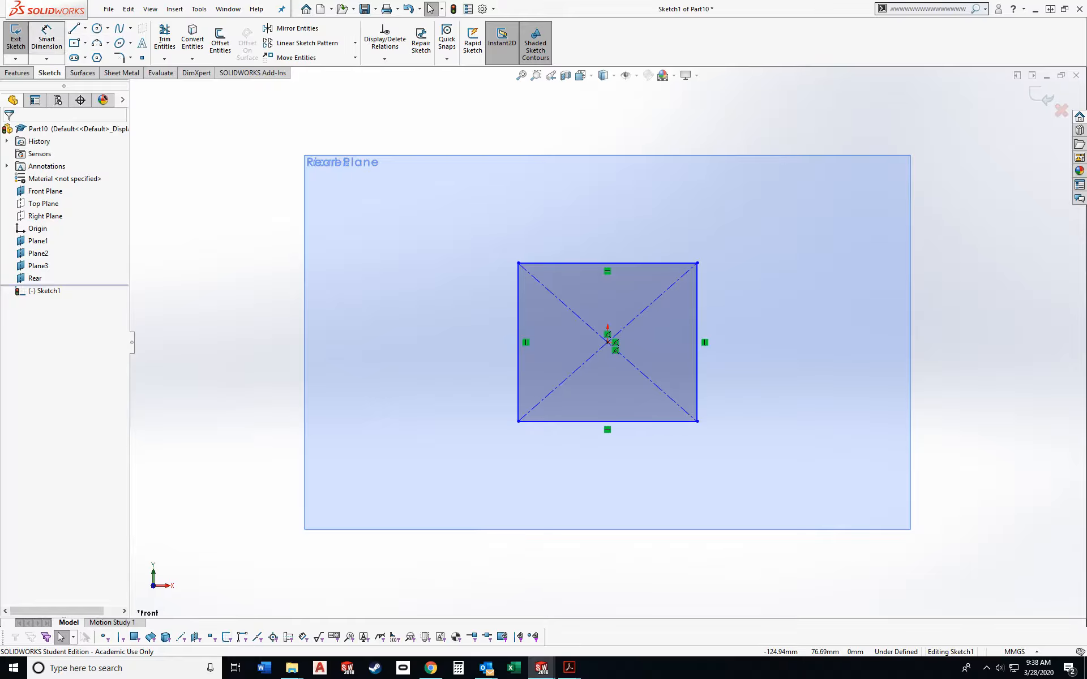
left_click(568, 263)
left_click(566, 182)
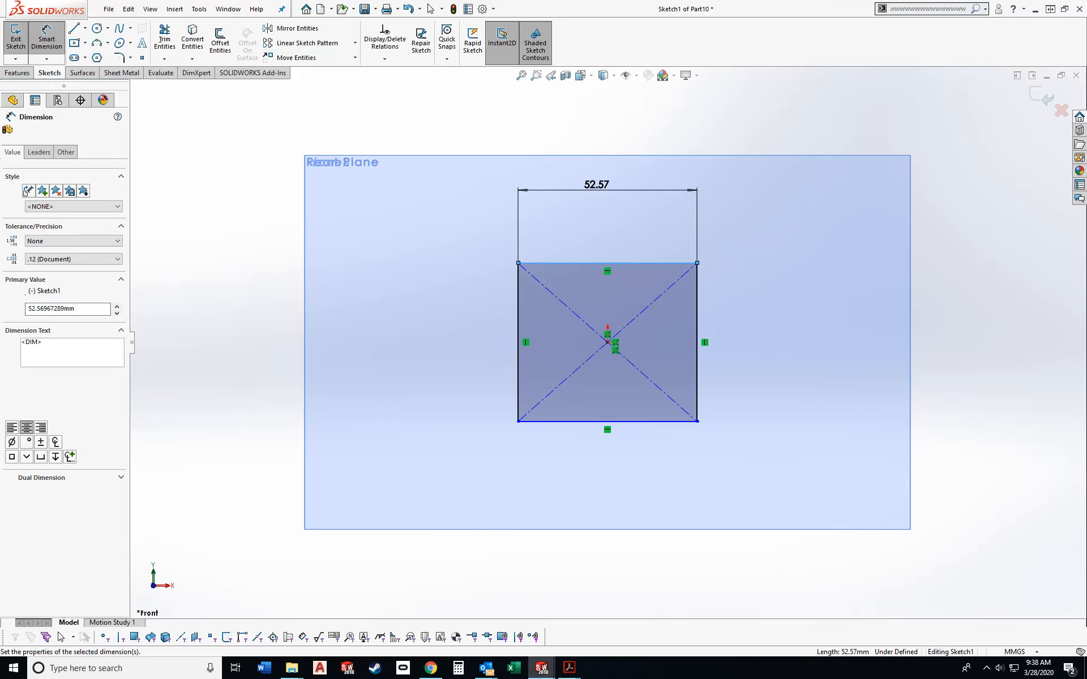
type("60")
key("Return")
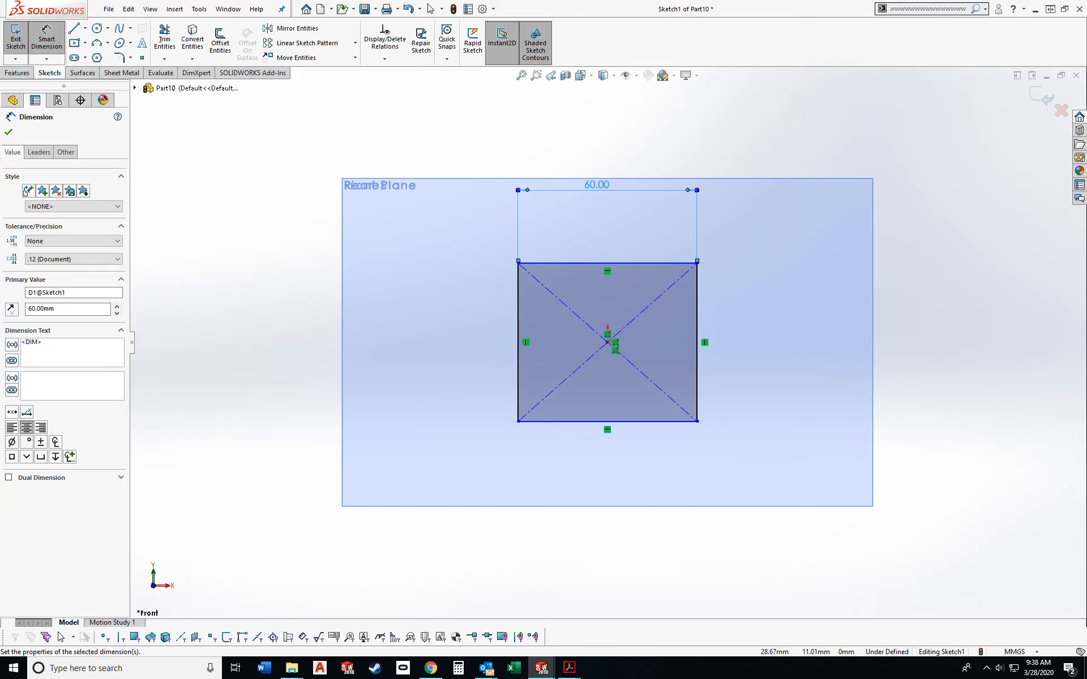
left_click(696, 351)
left_click(758, 346)
type("60")
key("Return")
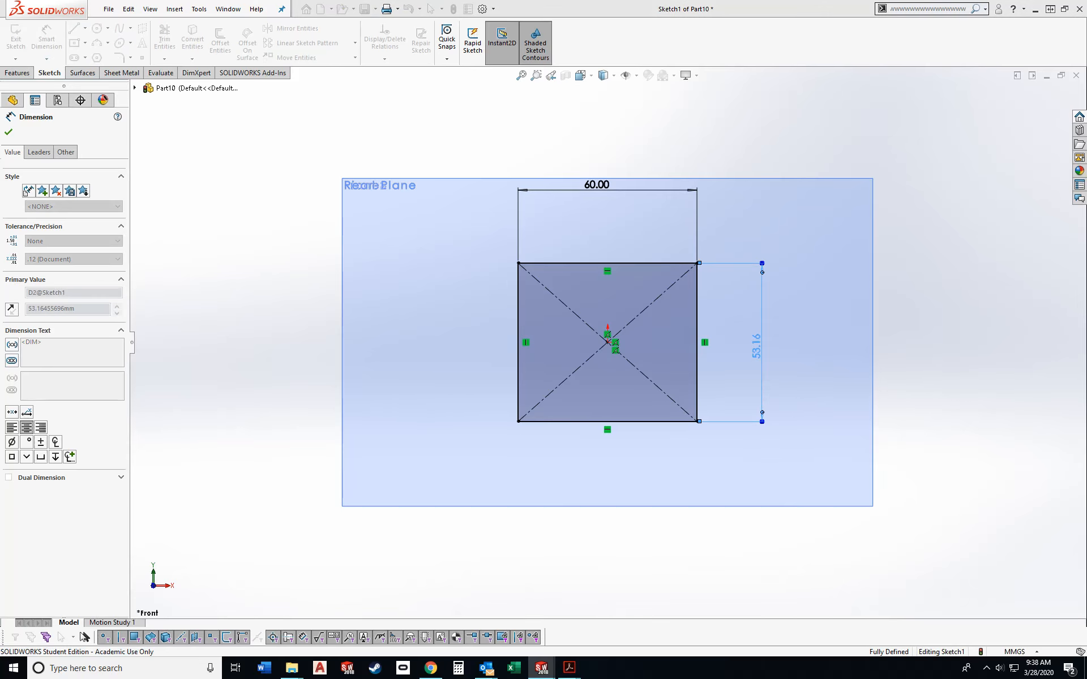
key("Escape")
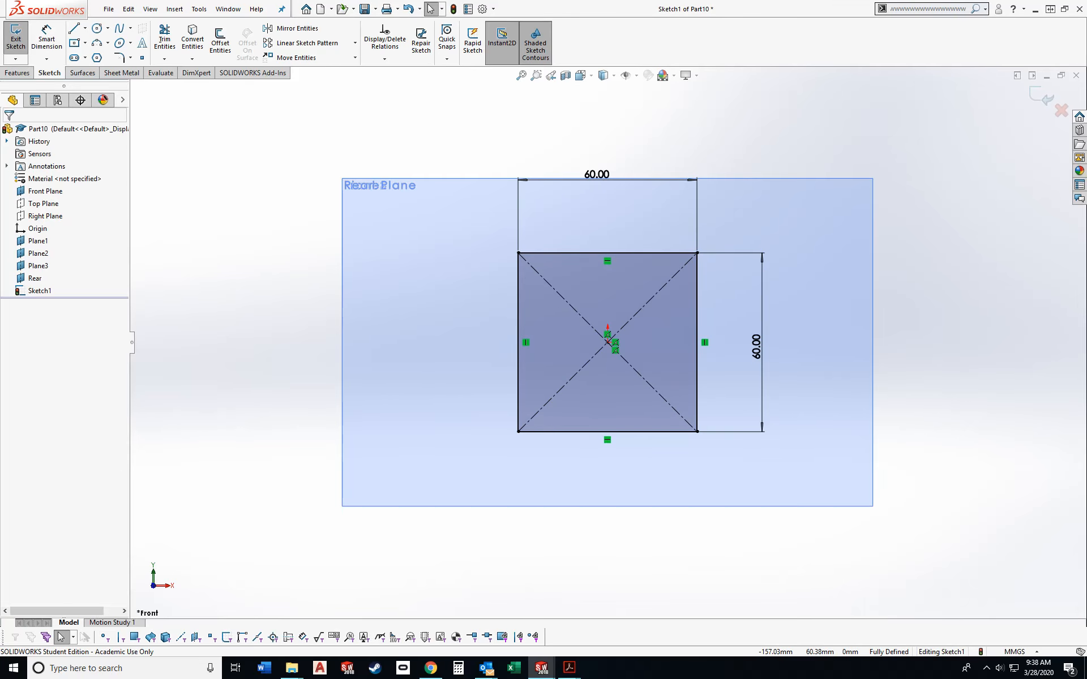
left_click(16, 40)
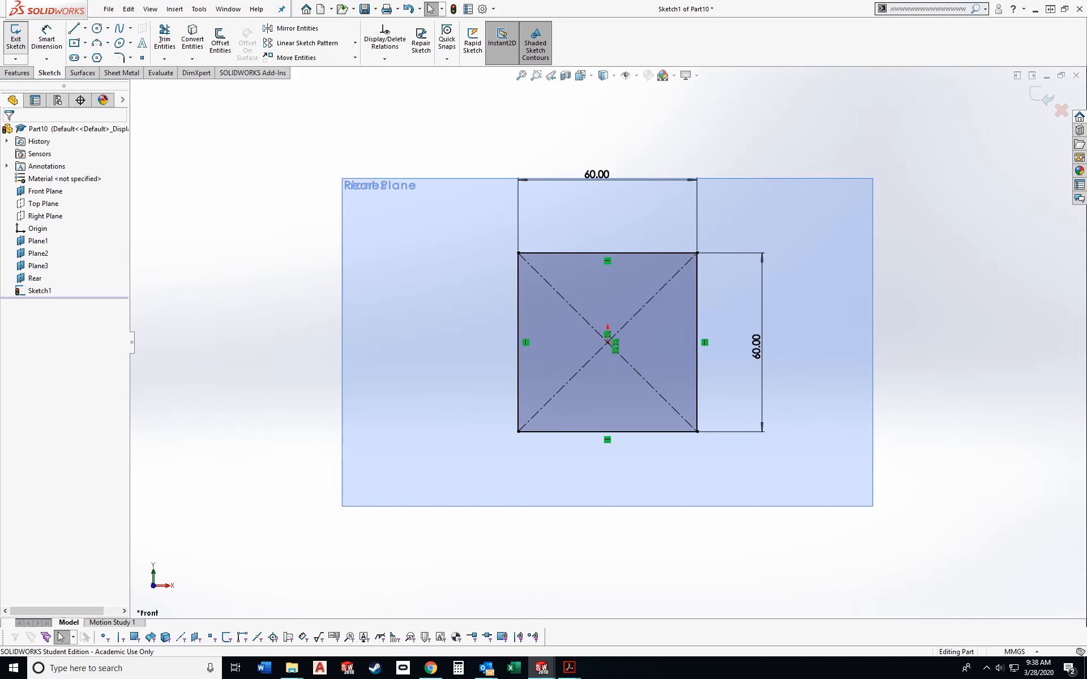
- Sketch a circle about 47 mm in diameter on Plane1, centred on the origin
left_click(38, 241)
left_click(50, 228)
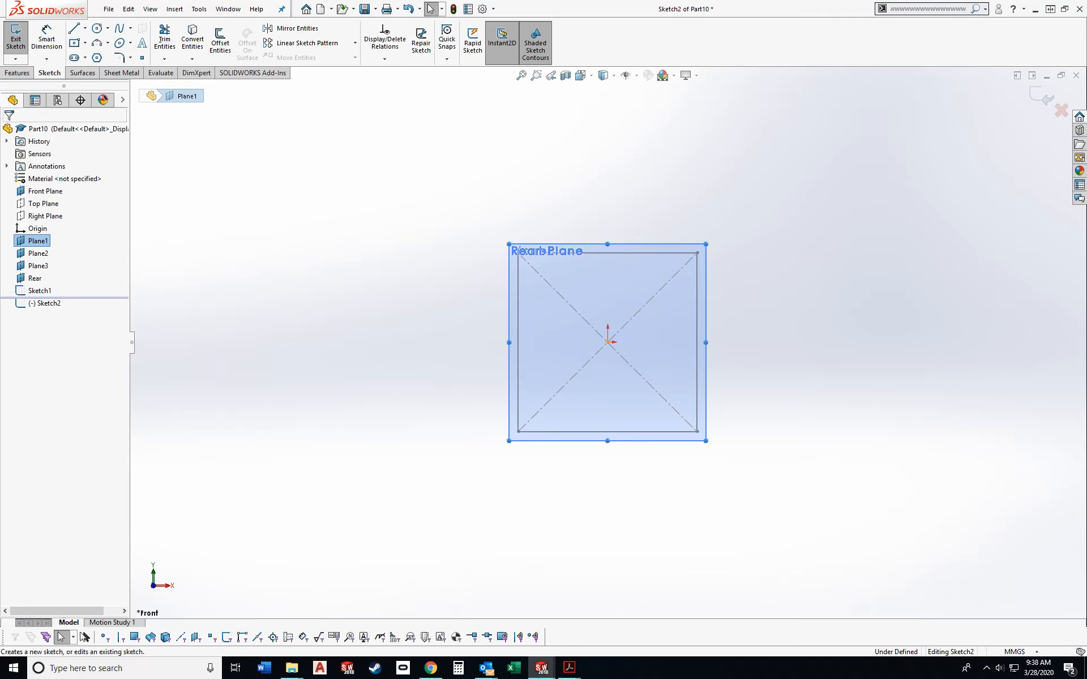
left_click(97, 28)
left_click(607, 342)
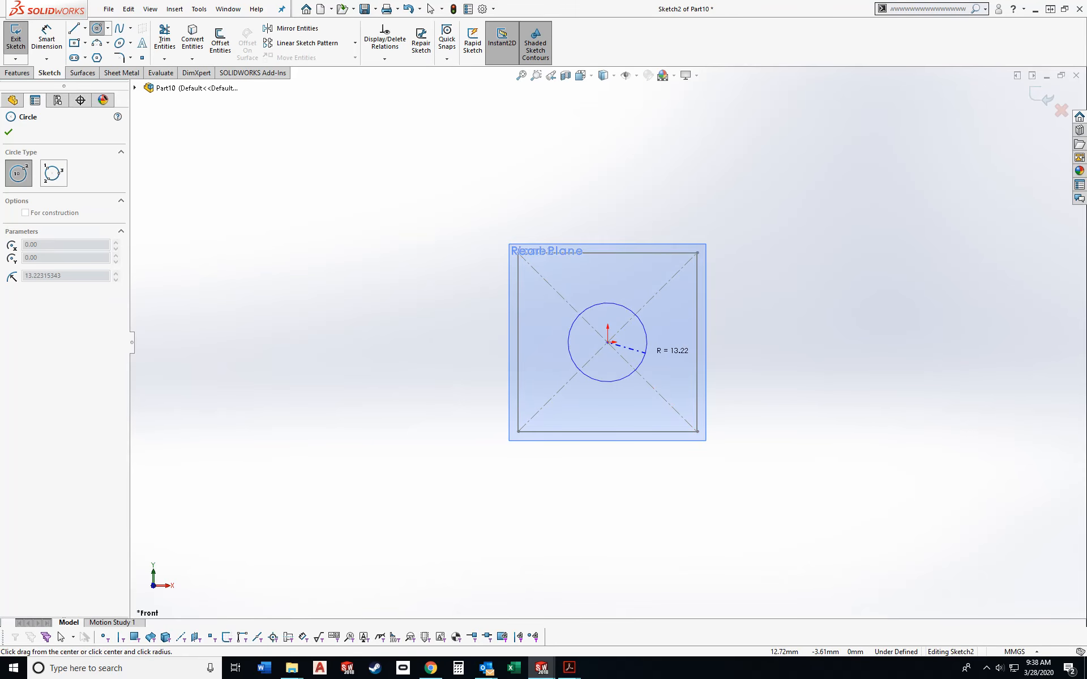
left_click(669, 374)
key("Escape")
- Dimension the Plane1 circle's diameter to 50 mm and exit the sketch
left_click(47, 40)
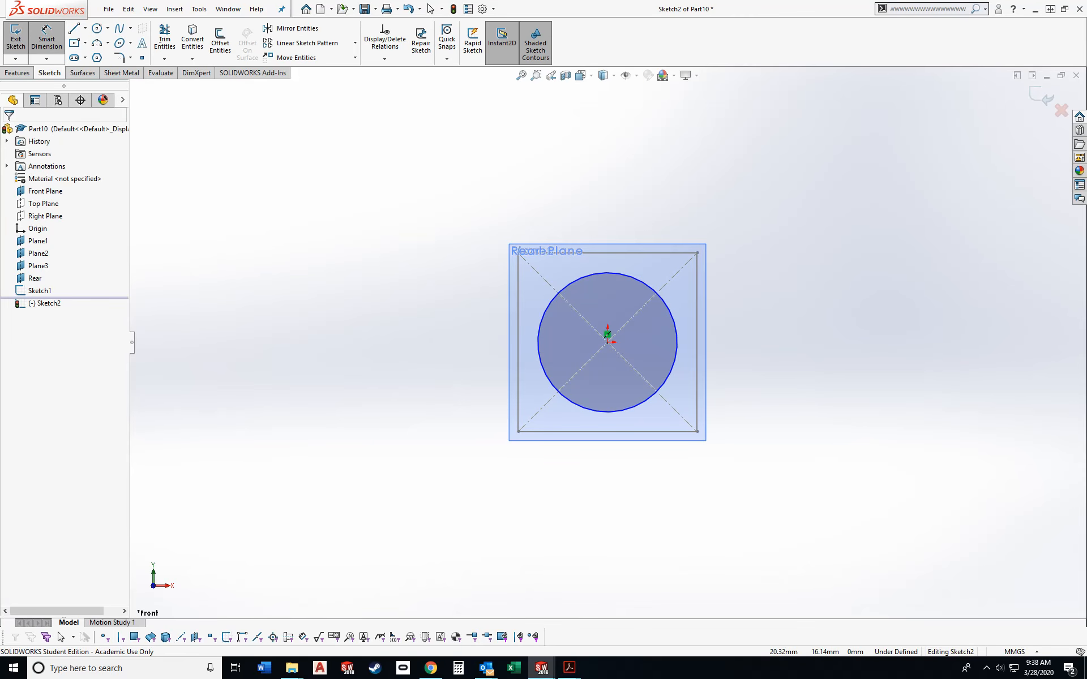
left_click(668, 304)
left_click(786, 219)
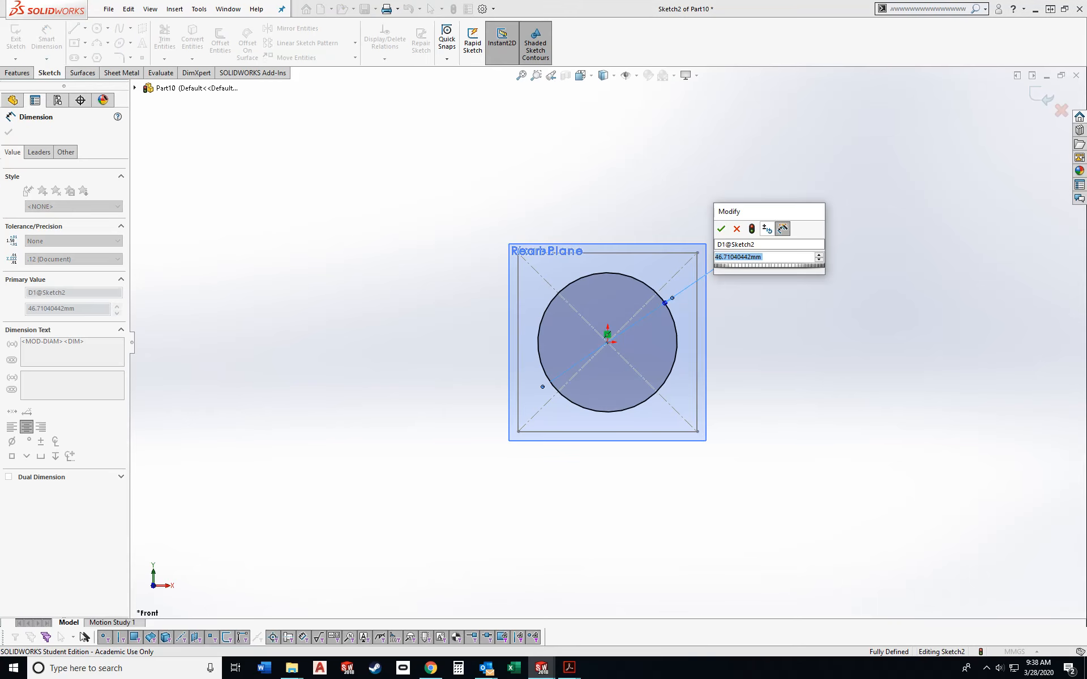
type("50")
key("Return")
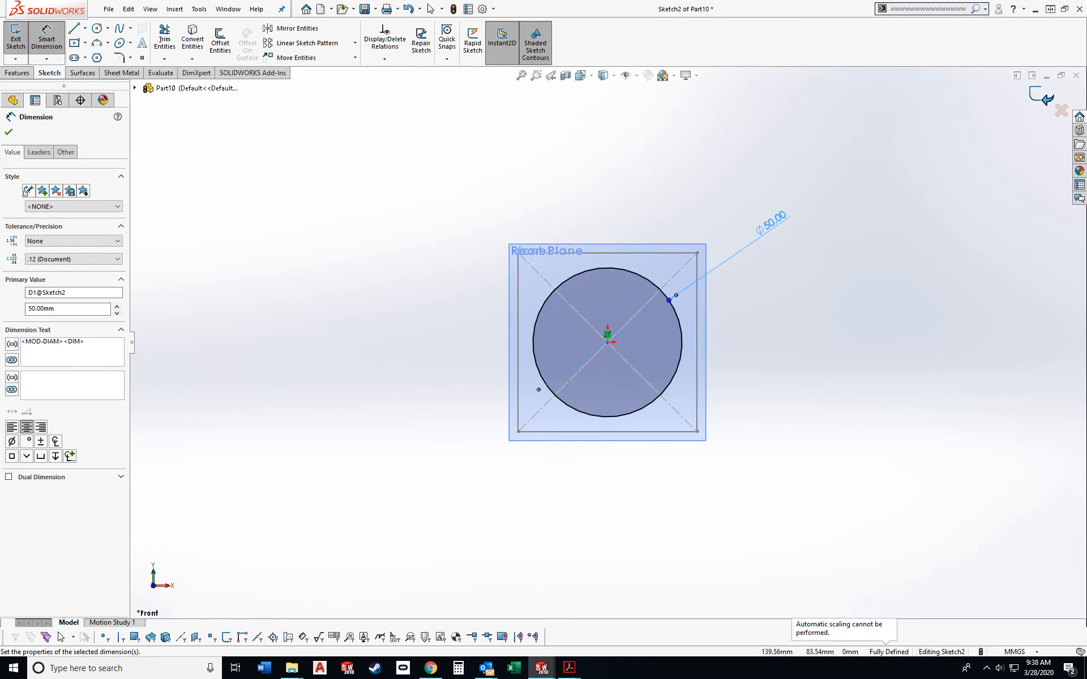
left_click(1041, 96)
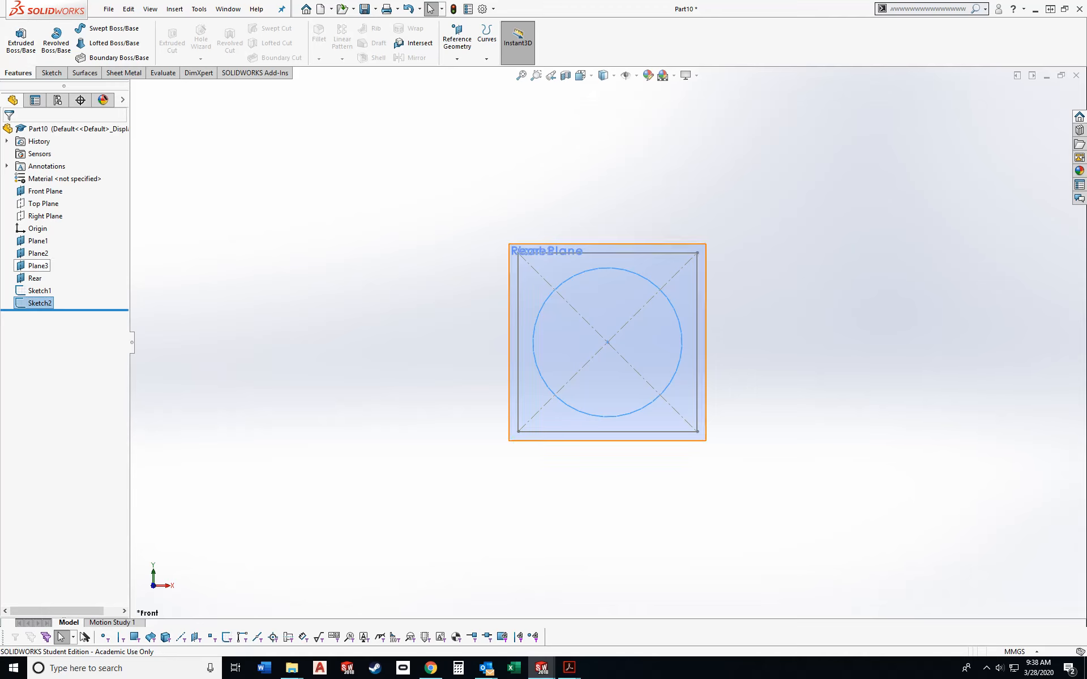
key("Escape")
- Sketch a circle with a radius of about 70 mm on Plane2, centred on the origin
left_click(36, 254)
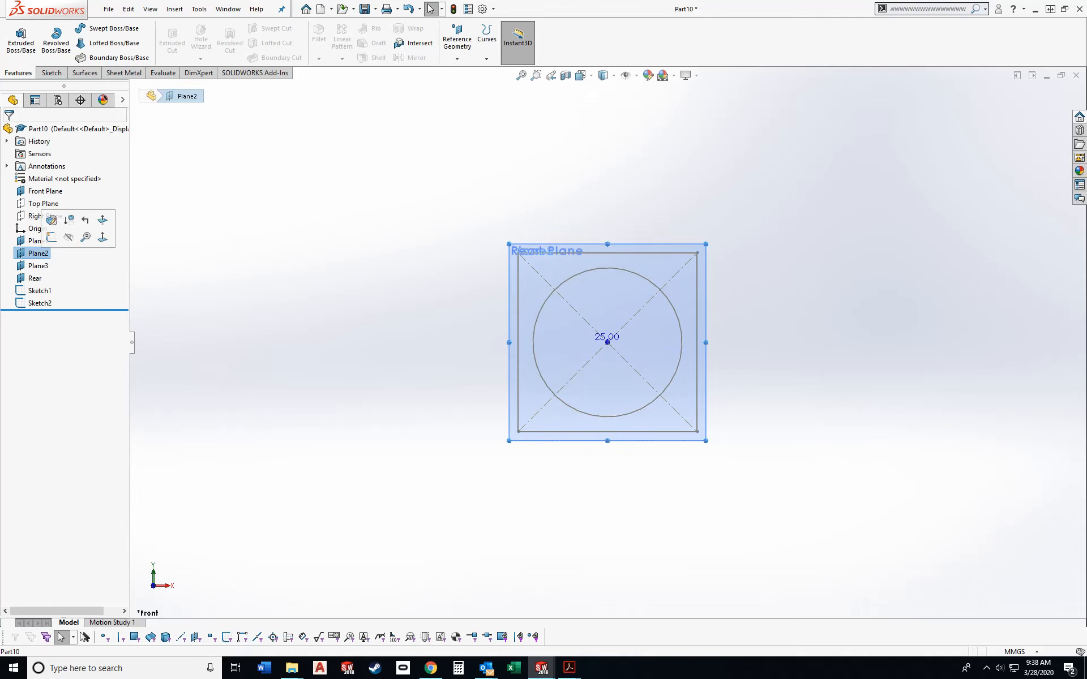
left_click(52, 237)
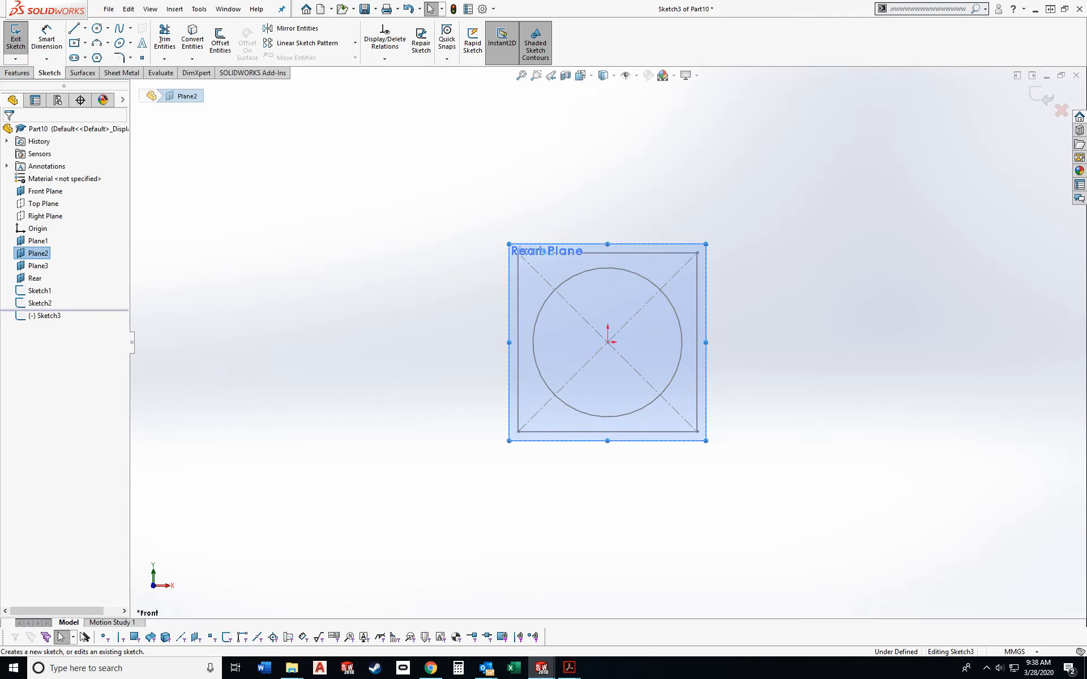
left_click(97, 28)
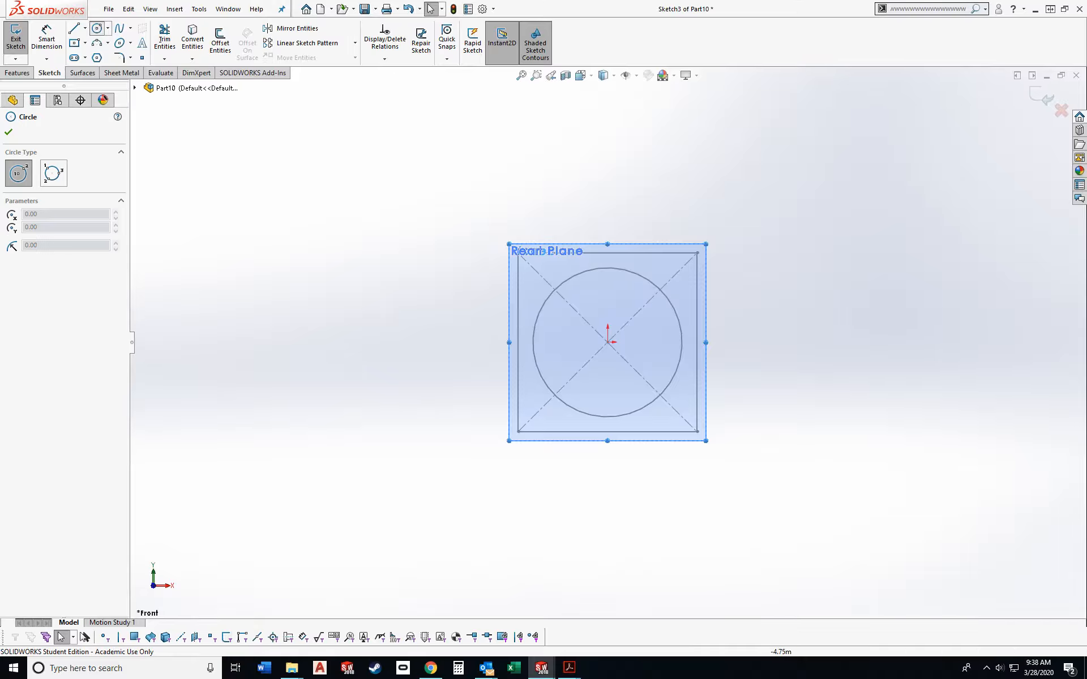
left_click(607, 341)
left_click(803, 414)
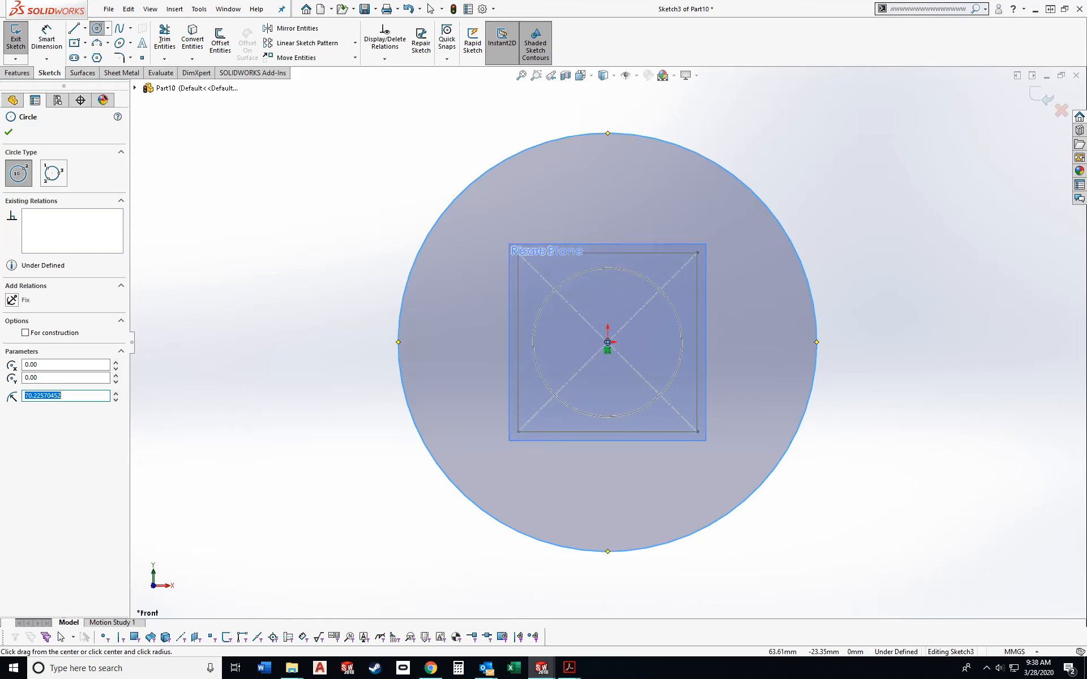
key("Escape")
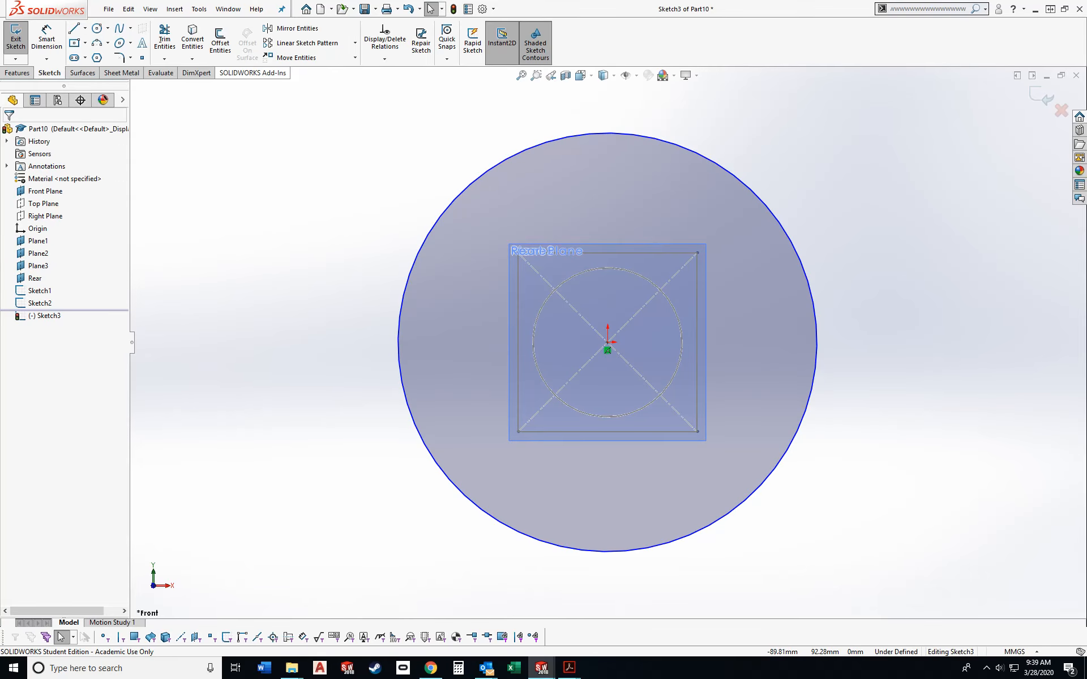
- Set the radius of the Plane2 circle to 42.43 mm
left_click(506, 157)
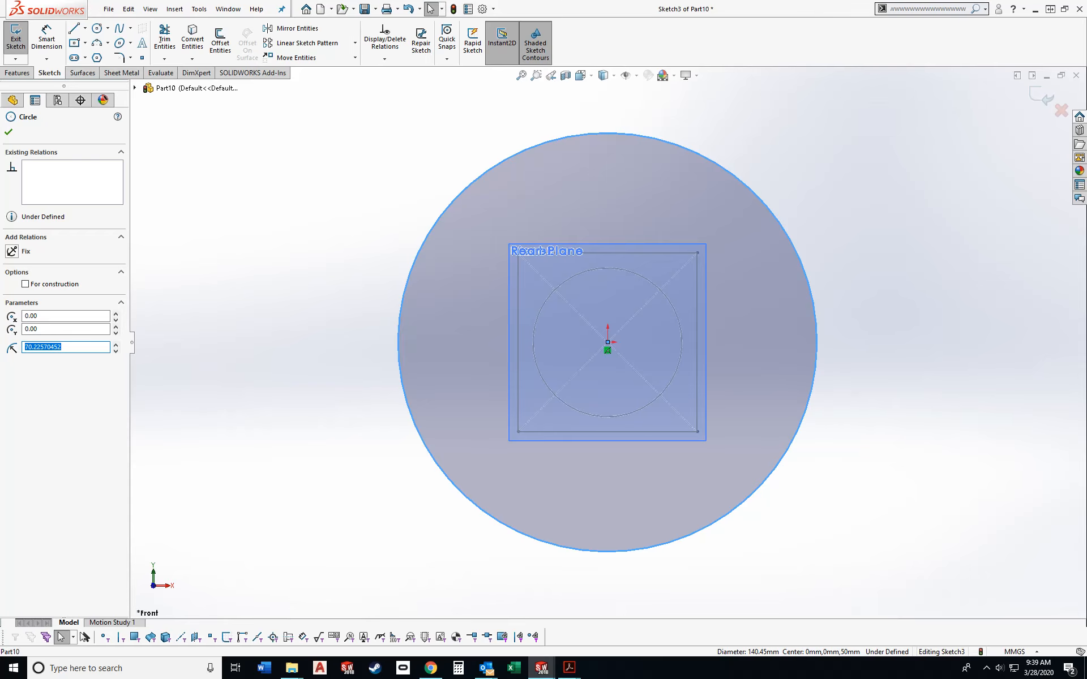
type("42.43")
key("Return")
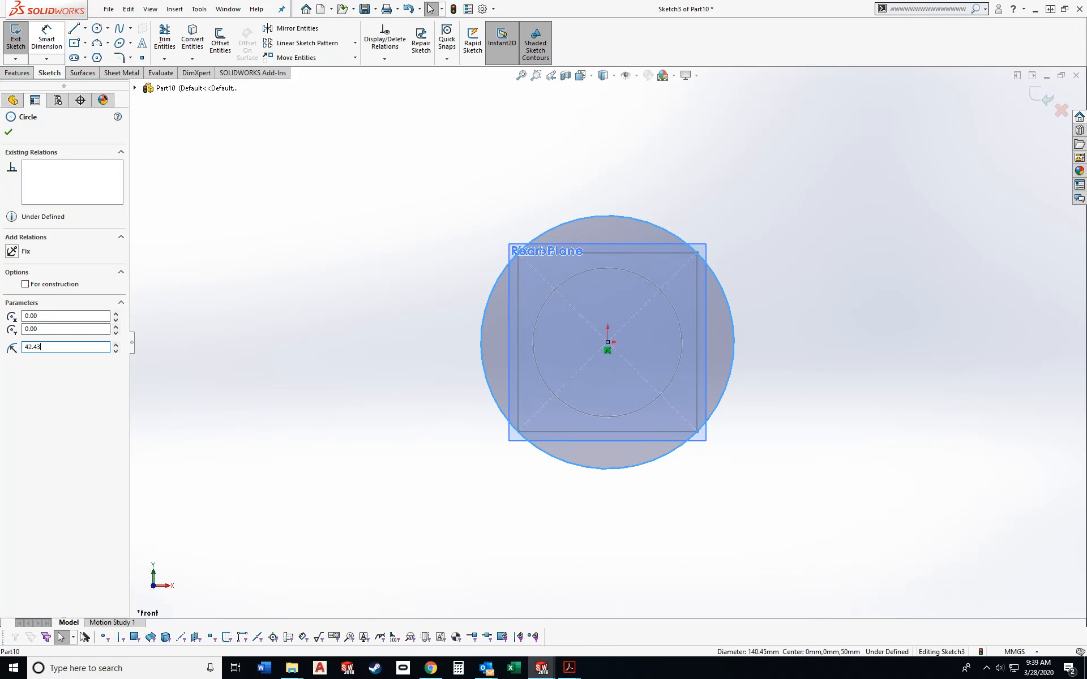
- Add a diameter dimension to the Plane2 circle at its present size and exit the sketch
left_click(46, 39)
left_click(712, 271)
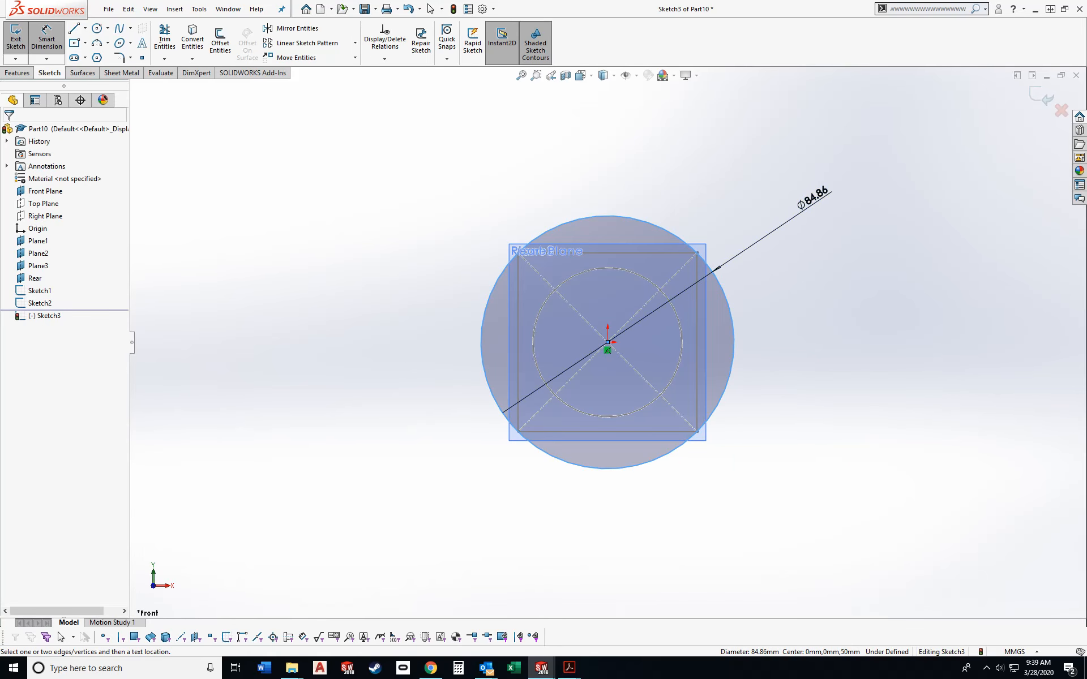
left_click(809, 195)
key("Return")
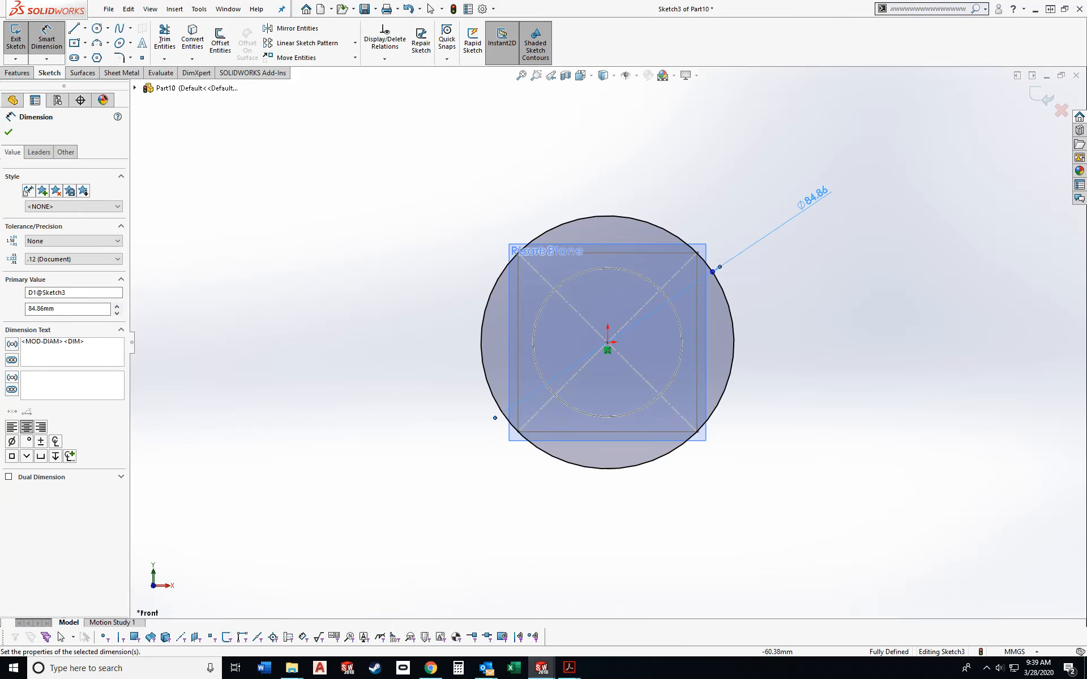
key("Escape")
left_click(573, 222)
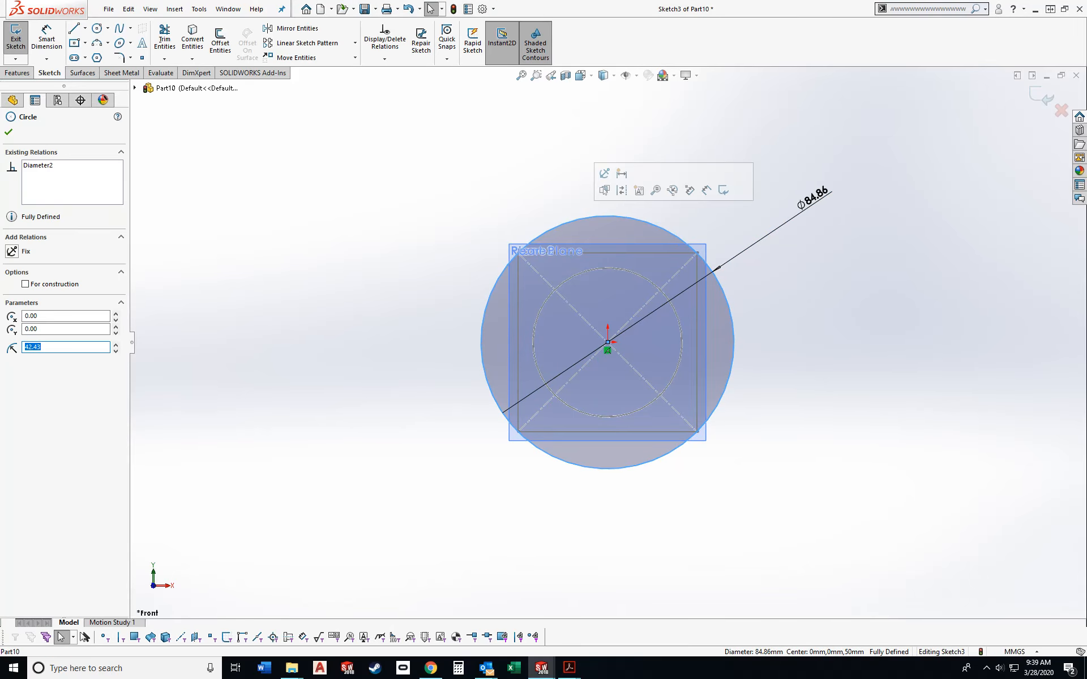
key("Escape")
left_click(579, 273)
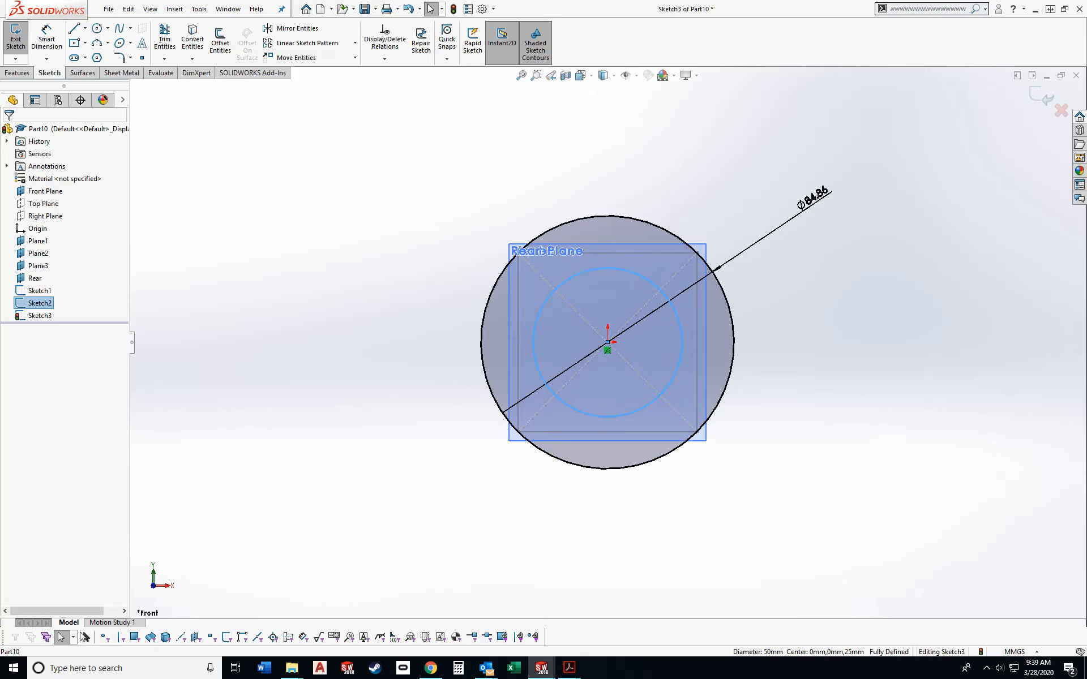
left_click(16, 40)
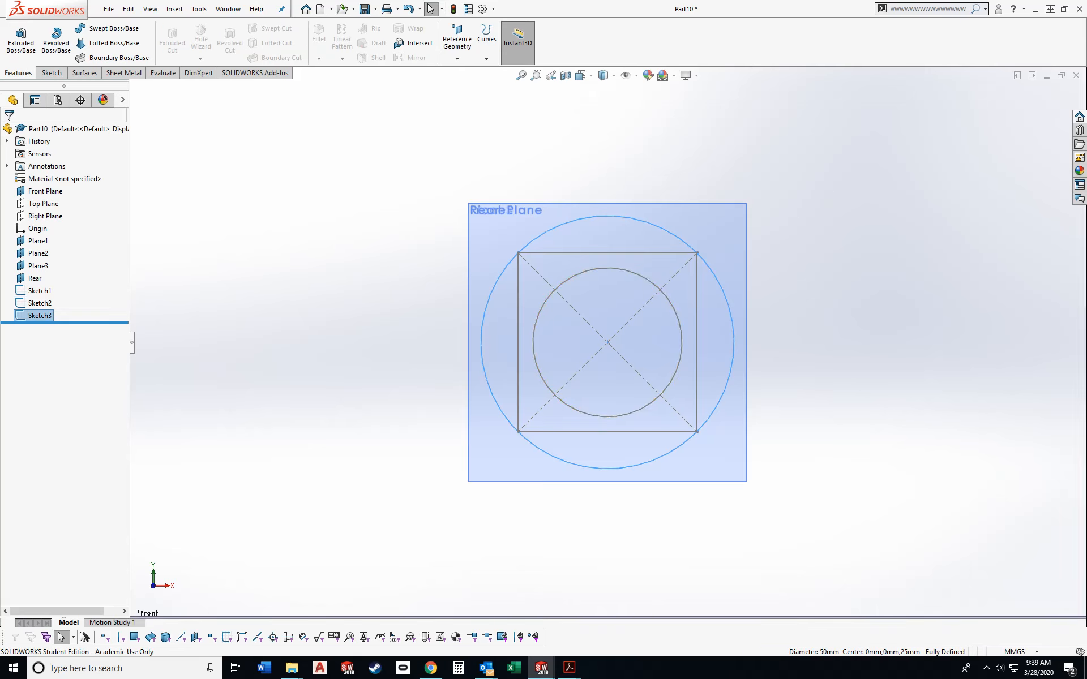
left_click(41, 303)
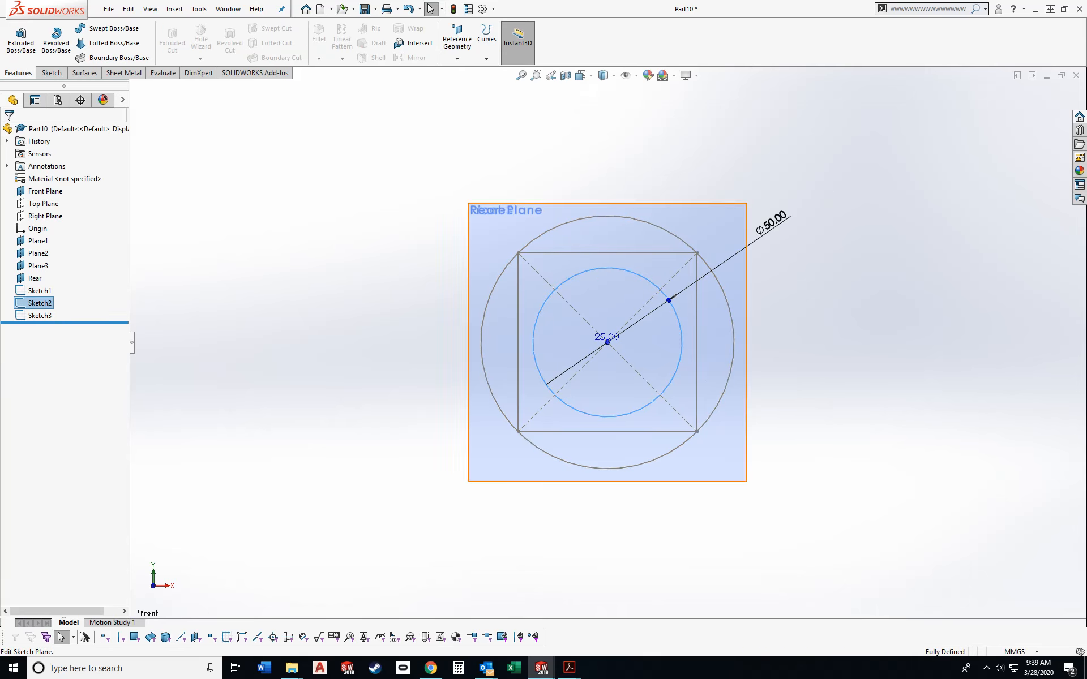
left_click(40, 316)
key("Escape")
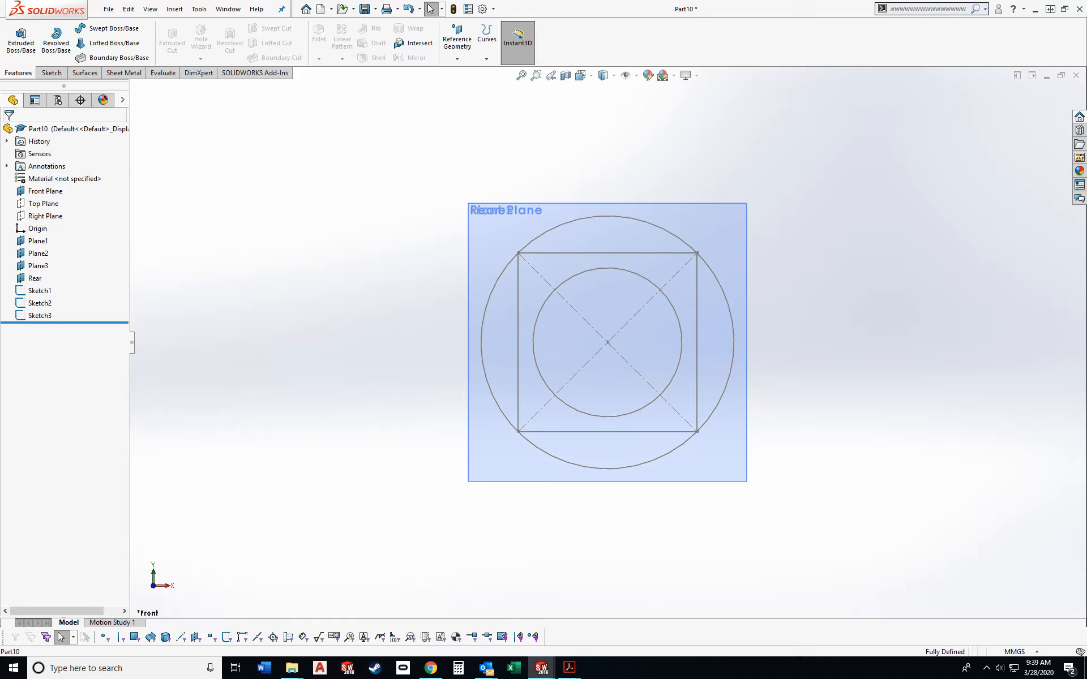
- Start a sketch on Plane3, copy the large Plane2 circle into it with Convert Entities, and exit the sketch
left_click(38, 266)
left_click(58, 251)
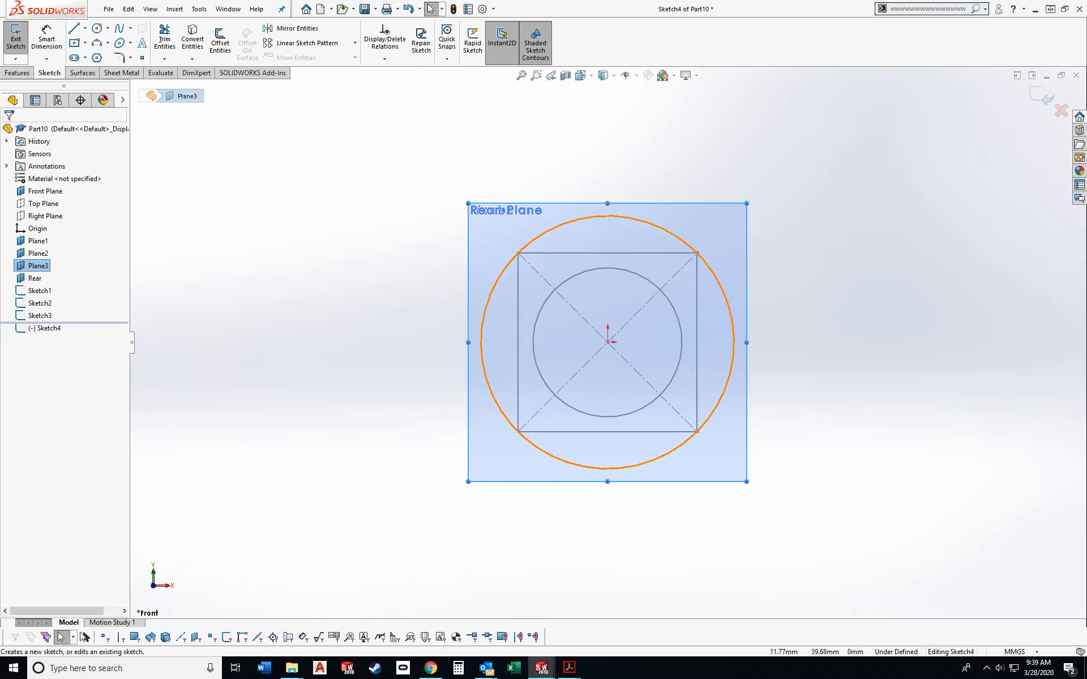
left_click(642, 222)
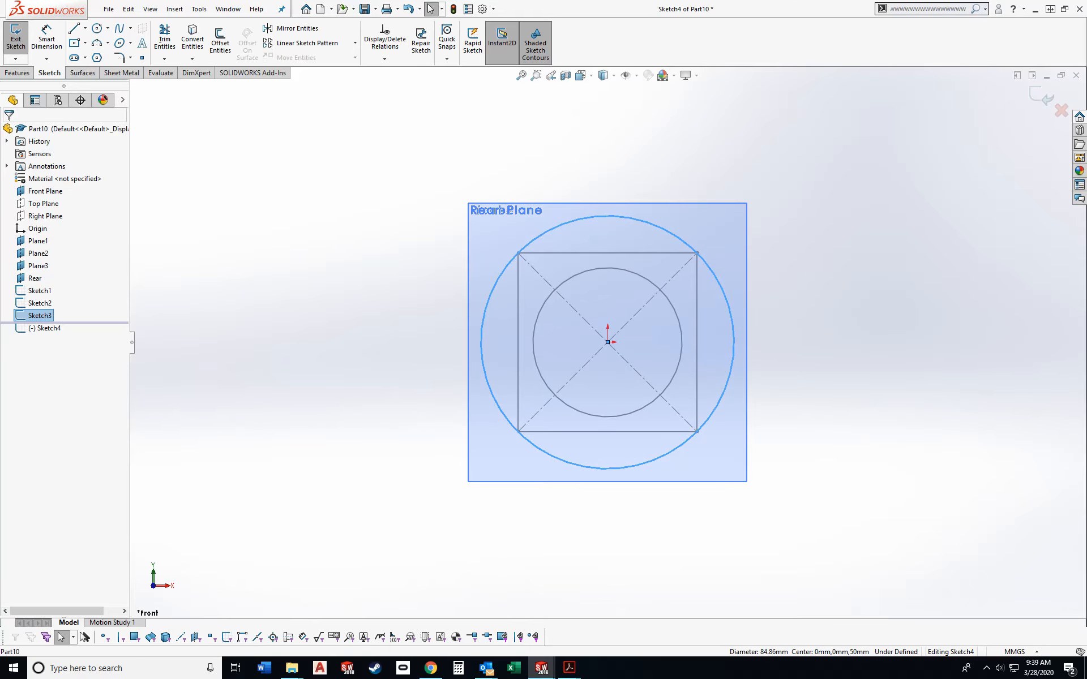
left_click(192, 40)
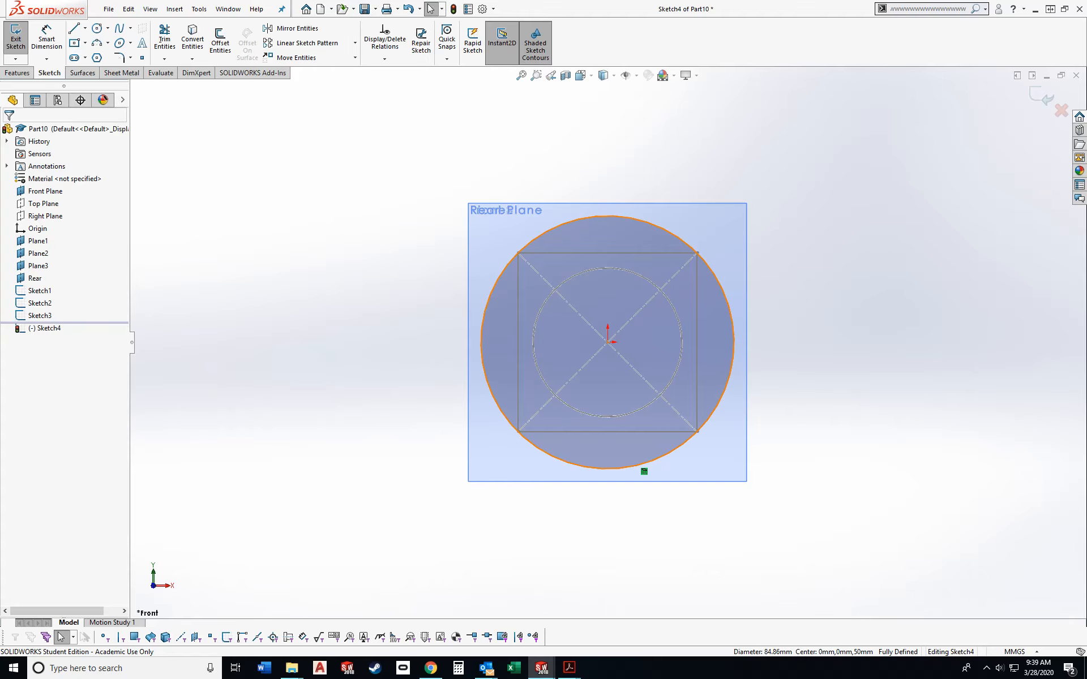
mouse_move(613, 217)
left_mouse_down()
mouse_move(606, 176)
mouse_move(618, 204)
left_mouse_up()
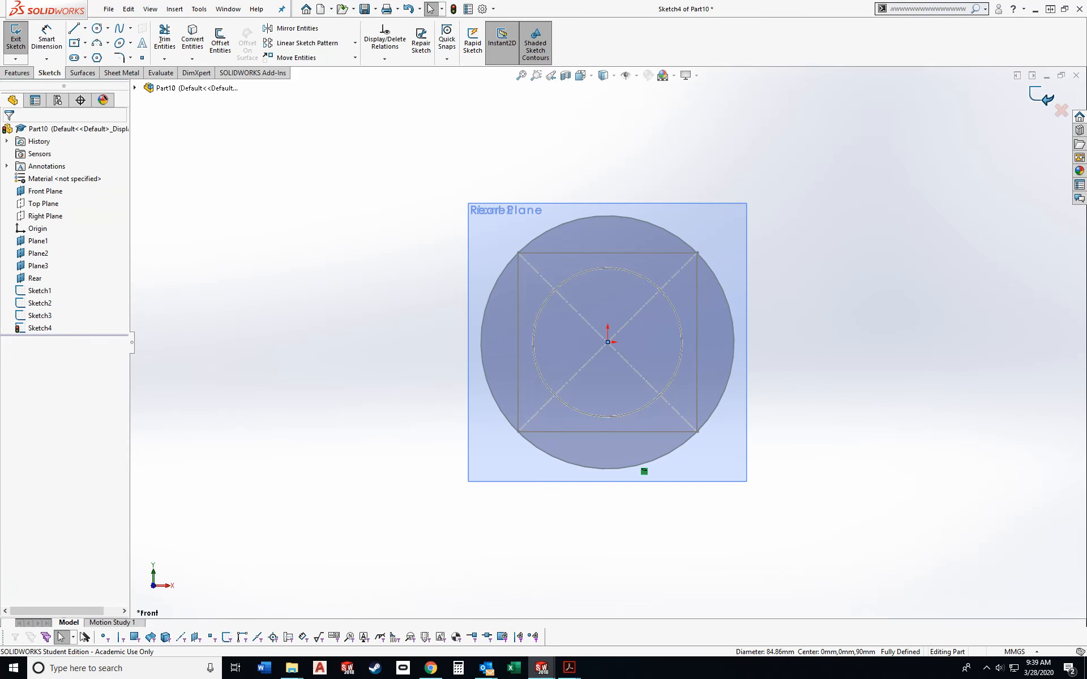
- Sketch a center rectangle about 152 by 10 mm on the Rear plane, centred on the origin
scroll(606, 339, "up", 1)
mouse_move(605, 339)
middle_mouse_down()
mouse_move(546, 323)
mouse_move(526, 339)
mouse_move(467, 334)
mouse_move(570, 333)
mouse_move(556, 356)
middle_mouse_up()
scroll(526, 340, "up", 2)
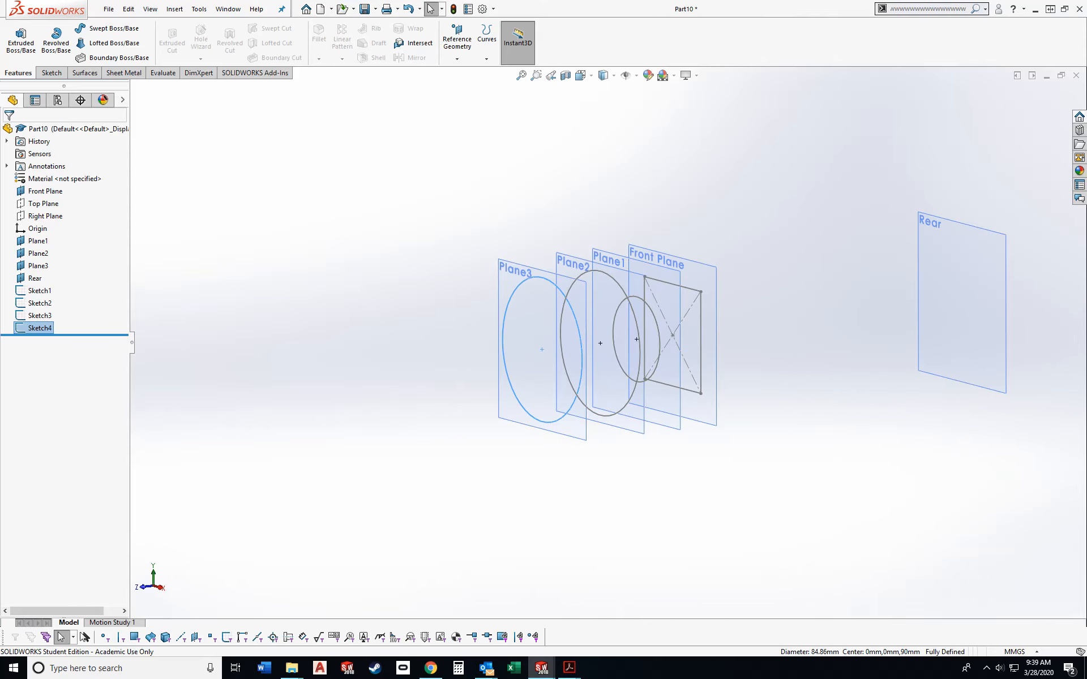
key("ctrl+1")
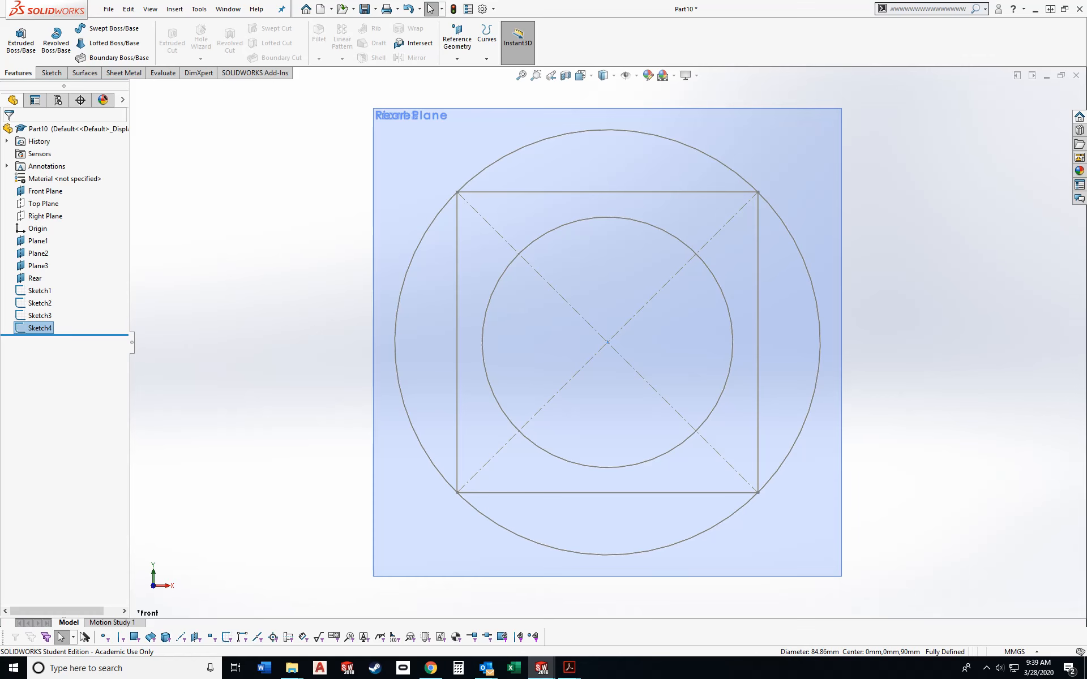
left_click(34, 278)
left_click(46, 262)
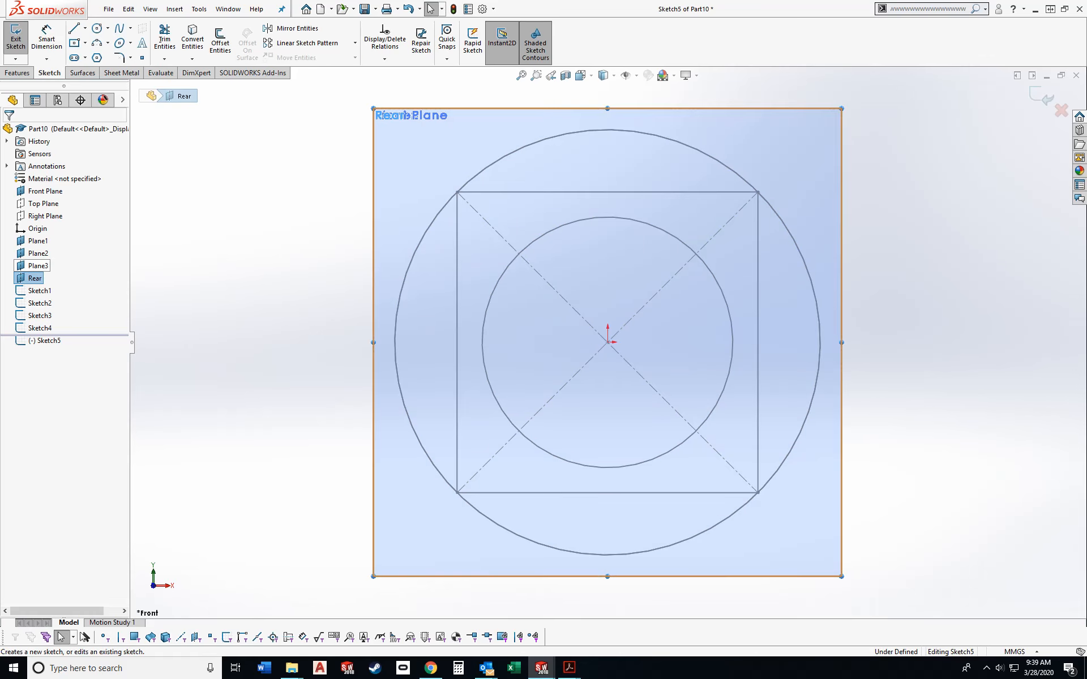
left_click(74, 43)
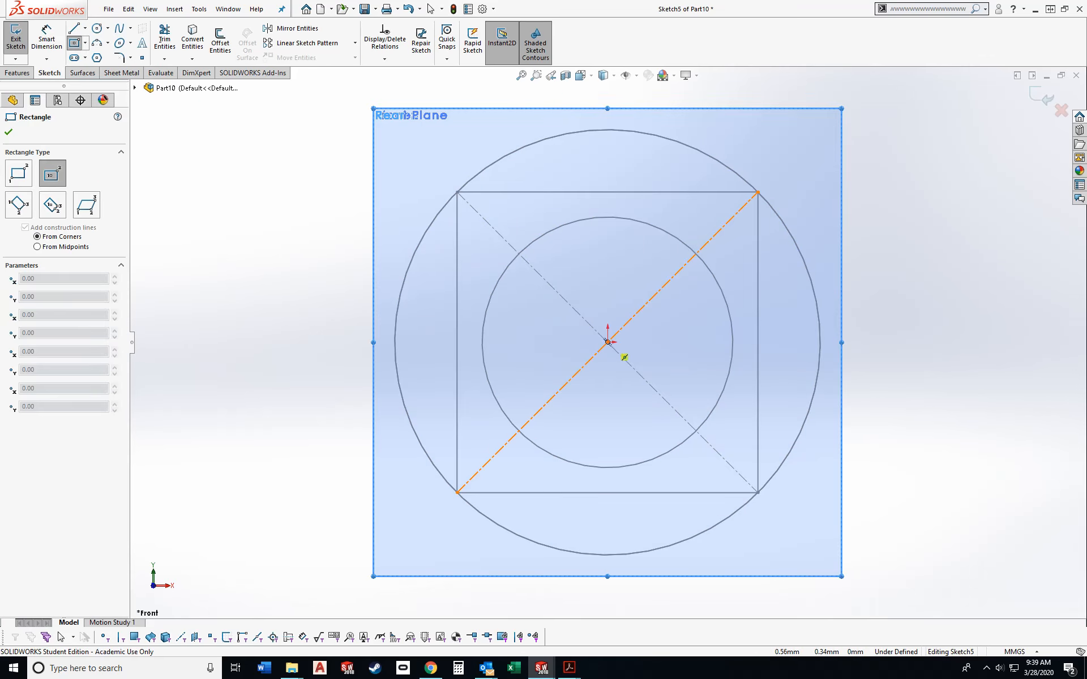
left_click(607, 341)
left_click(226, 317)
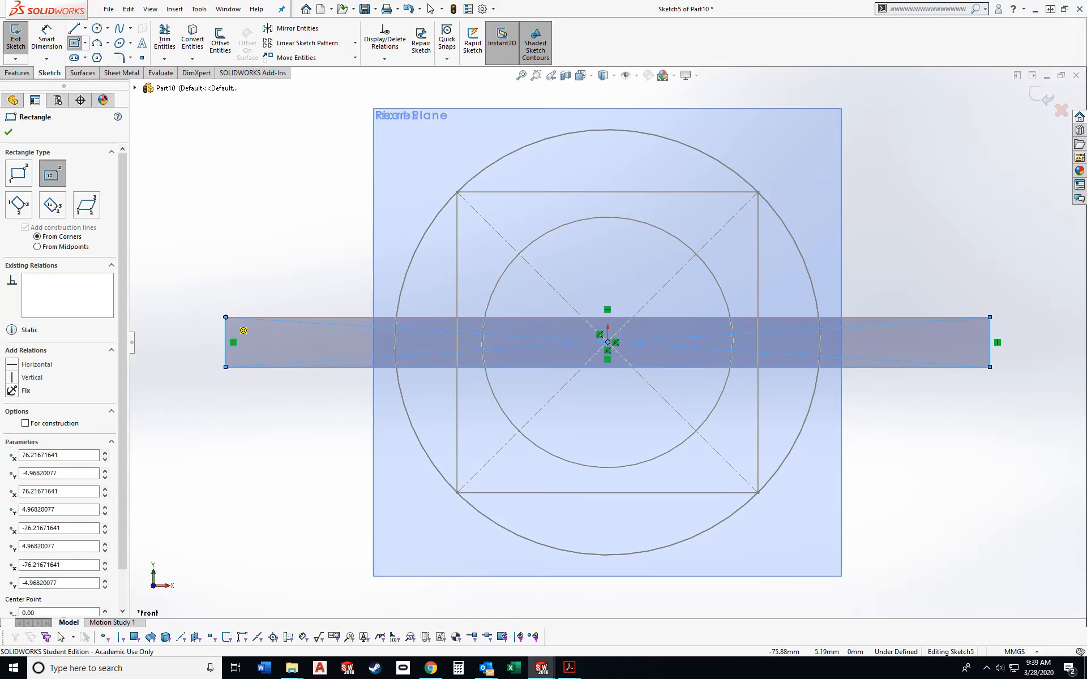
key("Escape")
- Dimension the height of the rectangle on the Rear plane to 5 mm
left_click(46, 38)
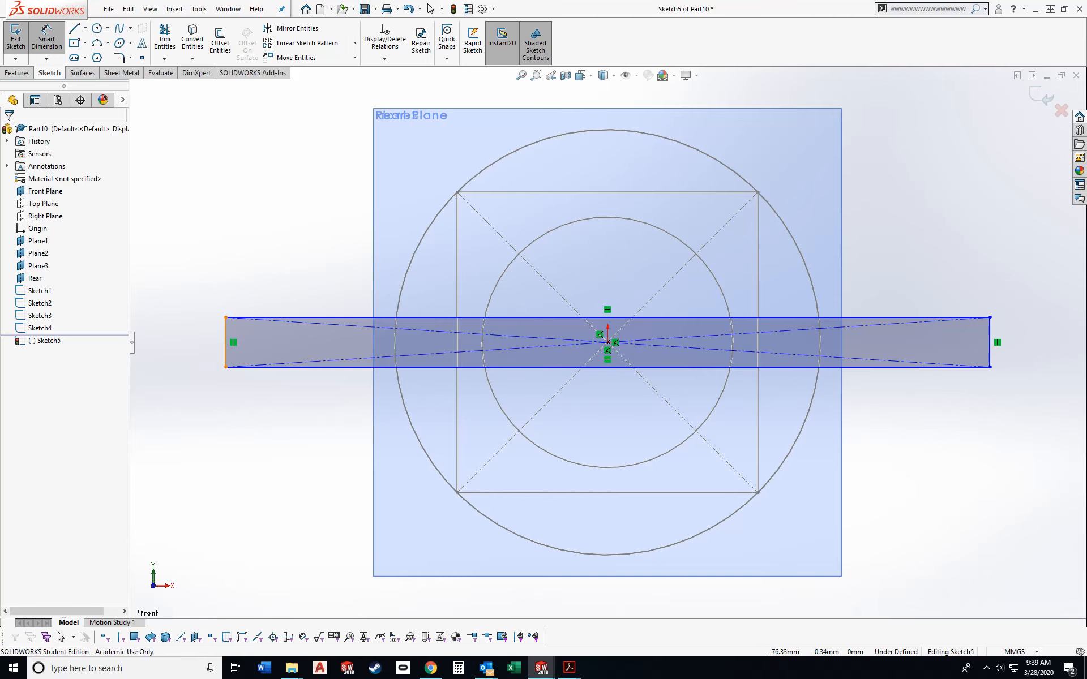
left_click(226, 334)
left_click(188, 342)
type("5")
key("Return")
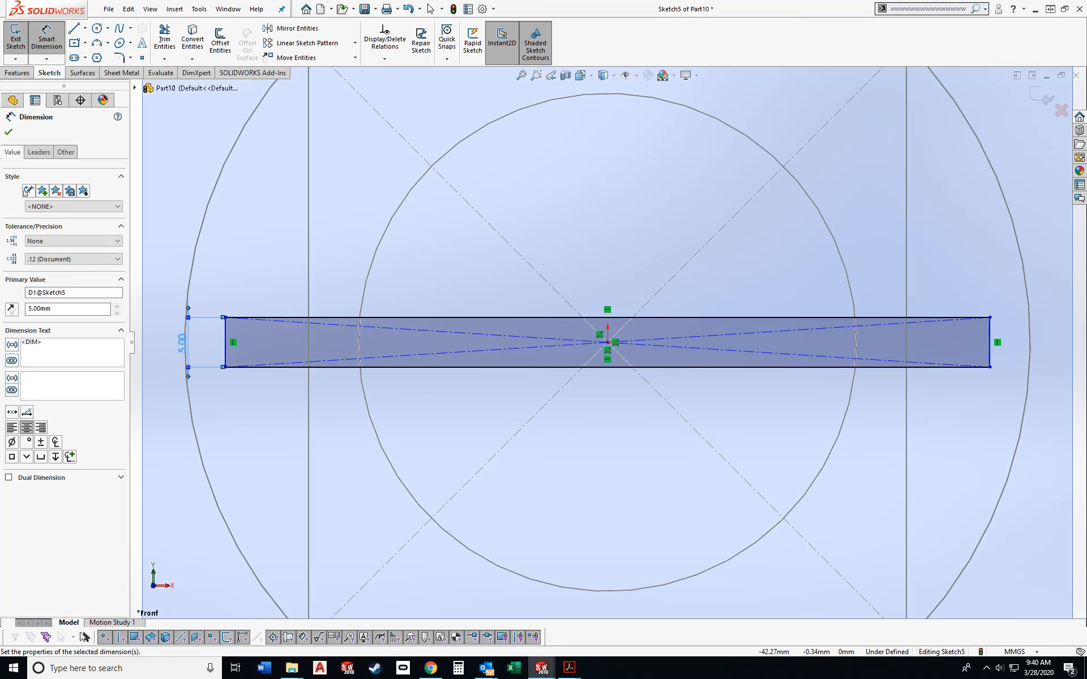
- Dimension the rectangle's width to 150 mm and exit the Rear plane sketch
scroll(651, 351, "up", 2)
scroll(651, 351, "down", 1)
left_click(636, 325)
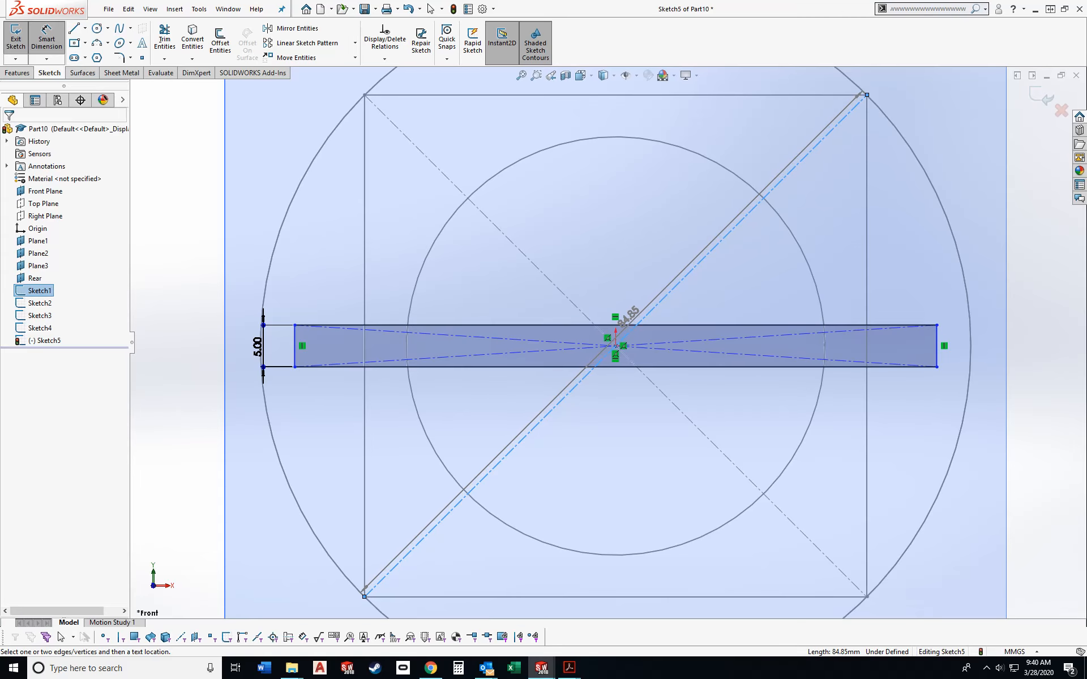
key("Escape")
left_click(622, 324)
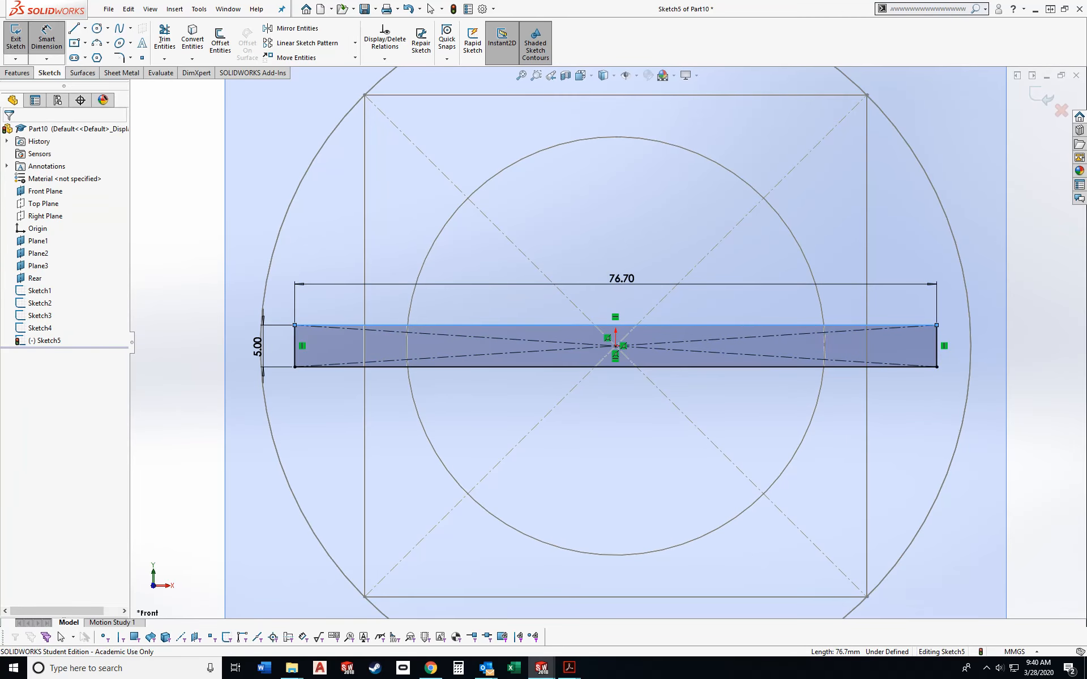
left_click(621, 284)
type("150")
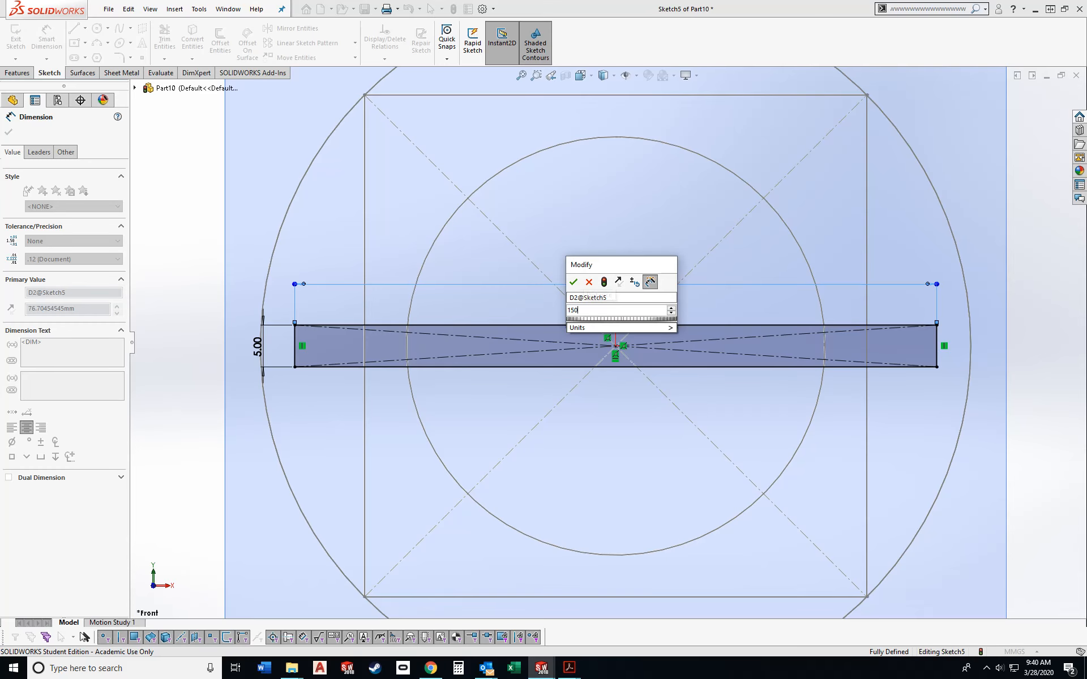
key("Return")
left_click(1040, 95)
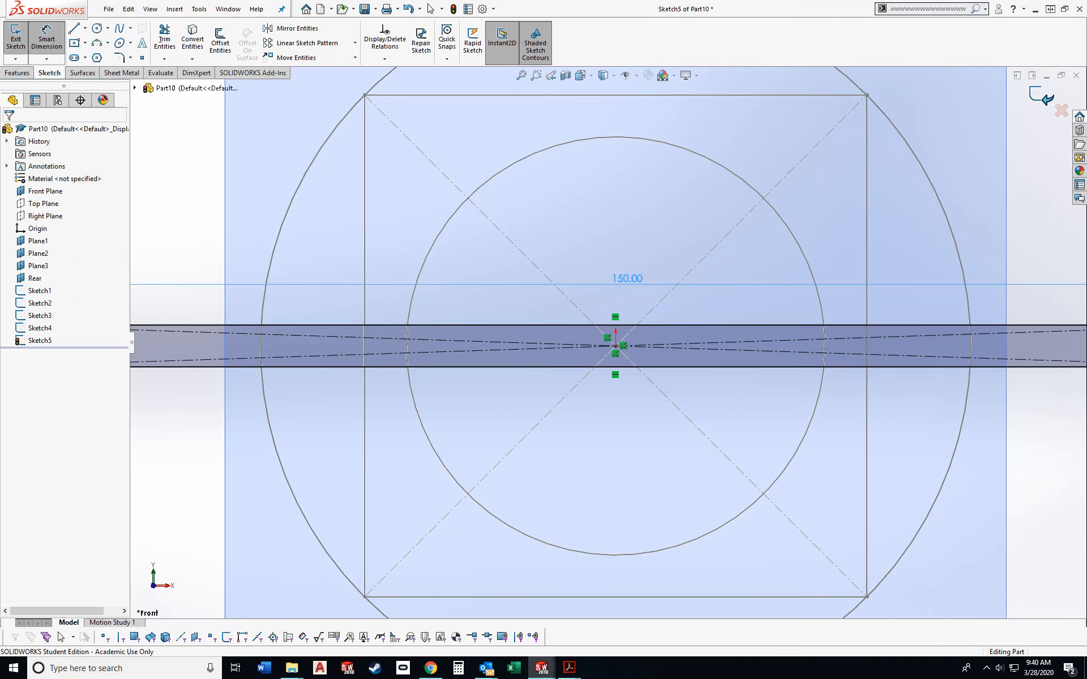
- Hide the Front Plane, Plane1, Plane2, Plane3 and the Rear plane
scroll(609, 343, "up", 8)
key("Escape")
middle_click_drag(608, 343, 396, 358)
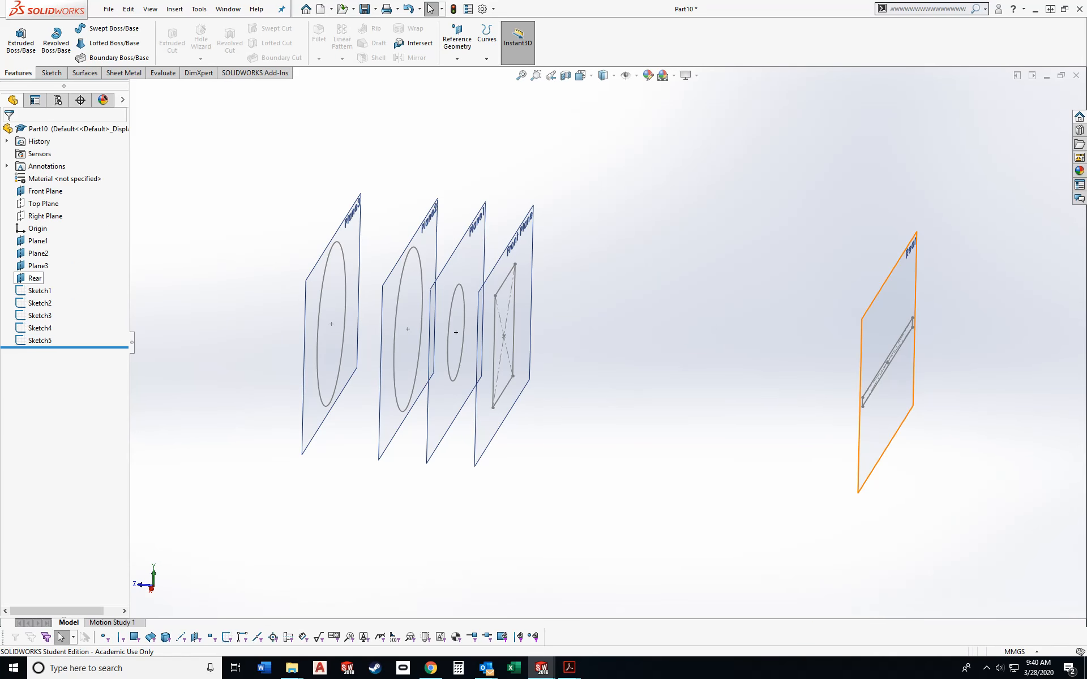
left_click(35, 277)
left_click(38, 240, "shift")
left_click(45, 190, "ctrl")
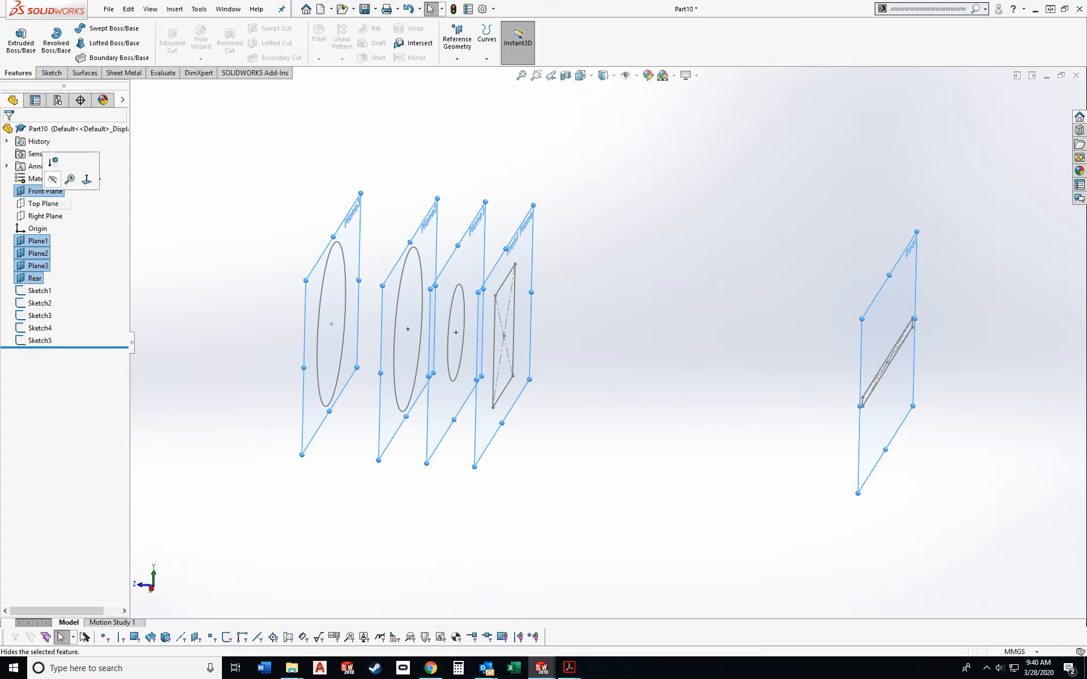
left_click(53, 179)
mouse_move(362, 317)
middle_mouse_down()
mouse_move(416, 317)
mouse_move(334, 314)
mouse_move(371, 277)
mouse_move(359, 294)
middle_mouse_up()
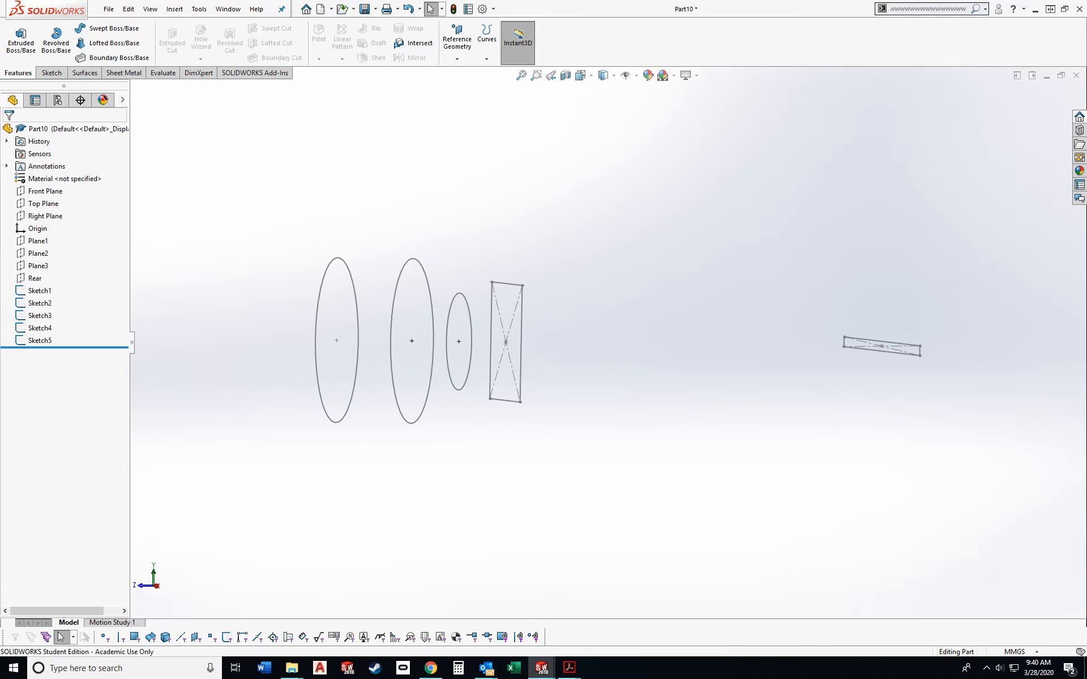
- Set up a Lofted Boss/Base through the square, the small circle and the two large circles, picking each profile near the same corner
left_click(35, 290)
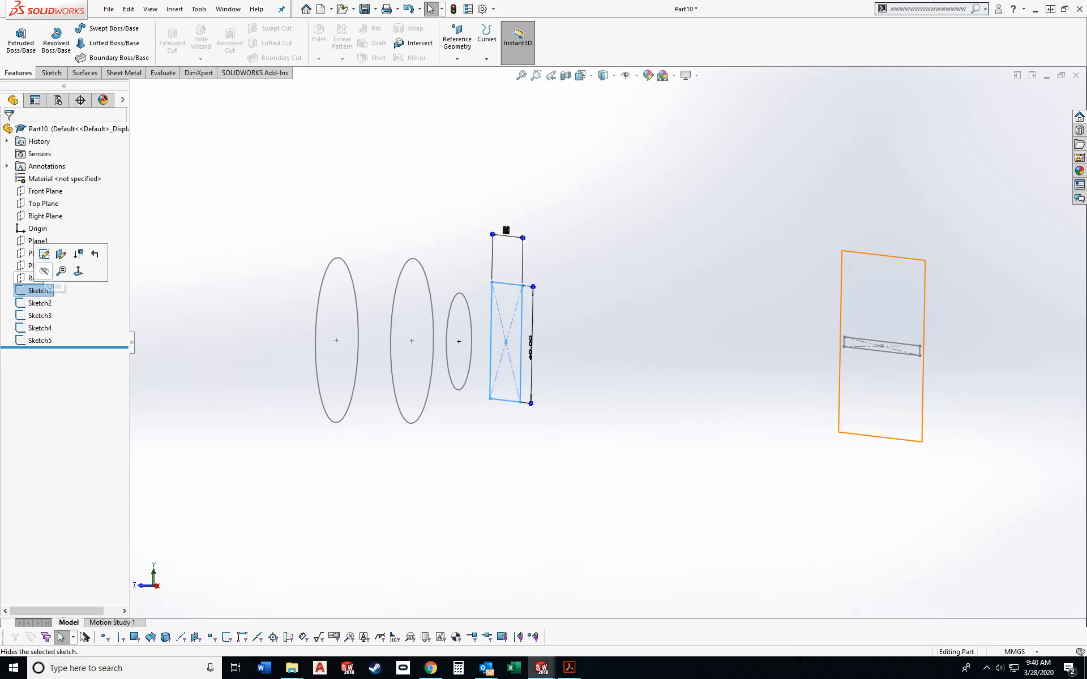
left_click(45, 271)
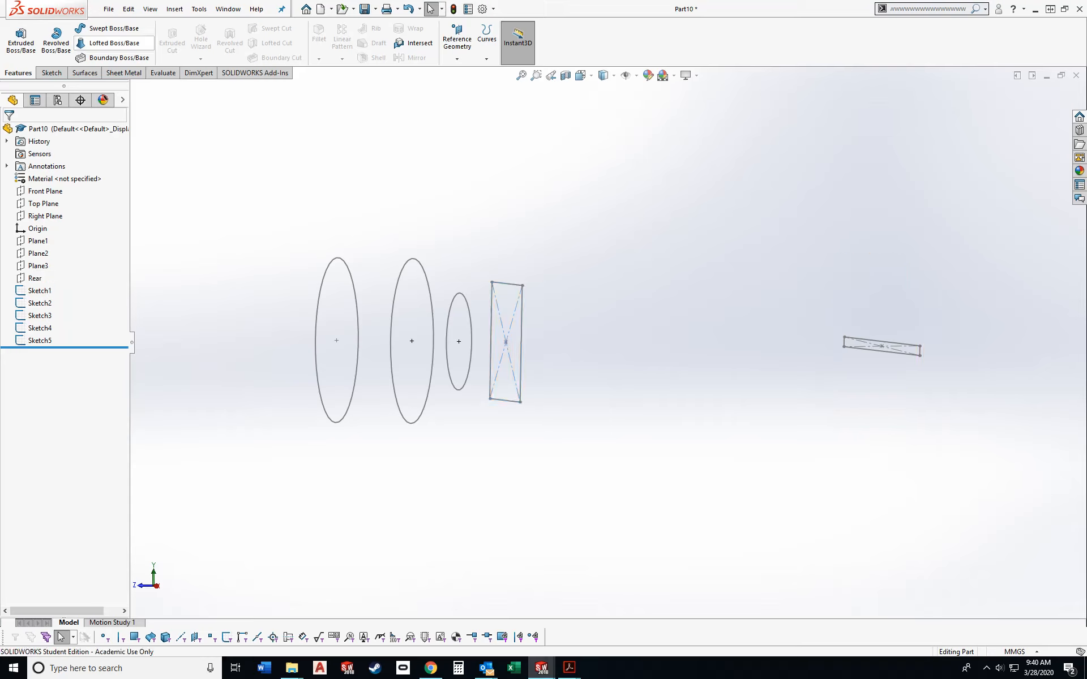
left_click(113, 43)
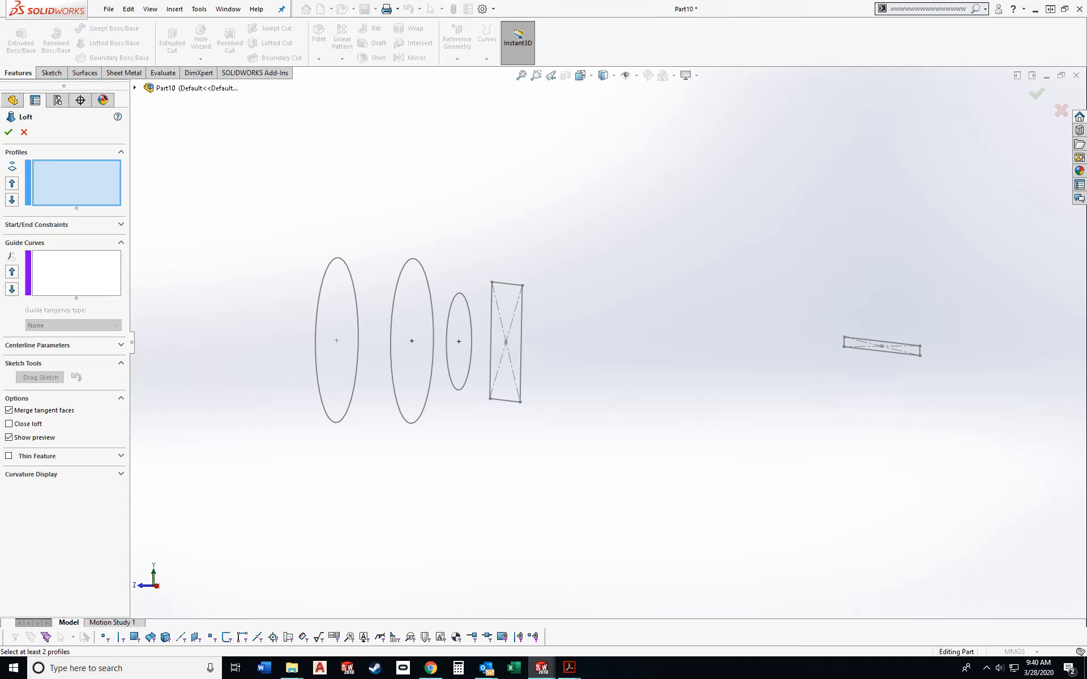
key("ctrl+7")
scroll(568, 314, "down", 5)
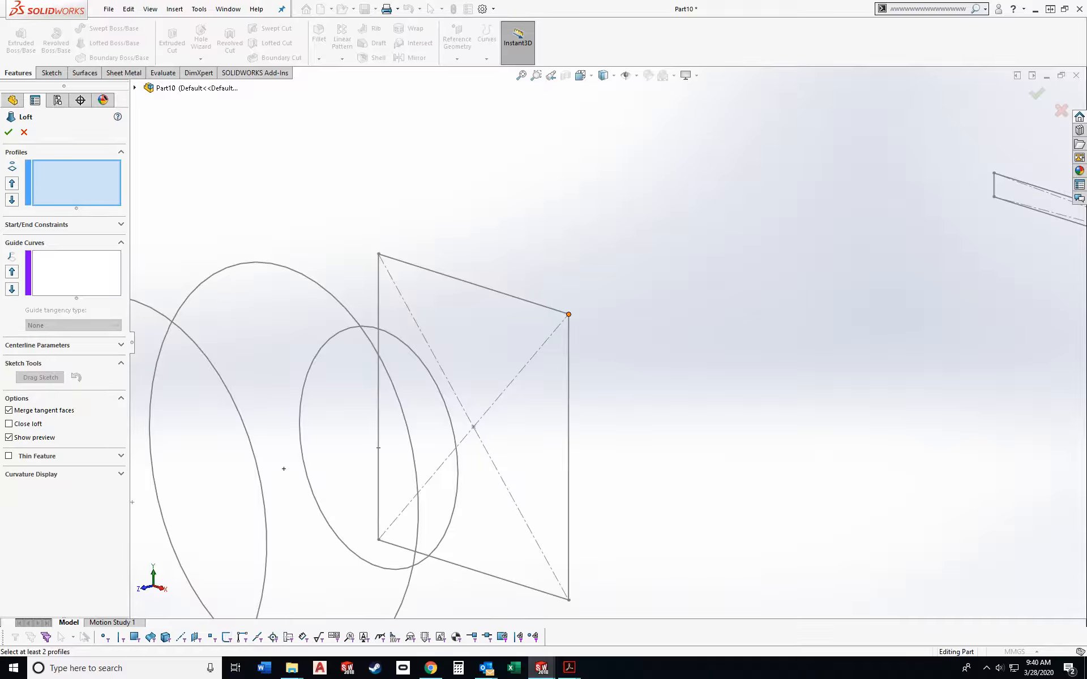
left_click(568, 314)
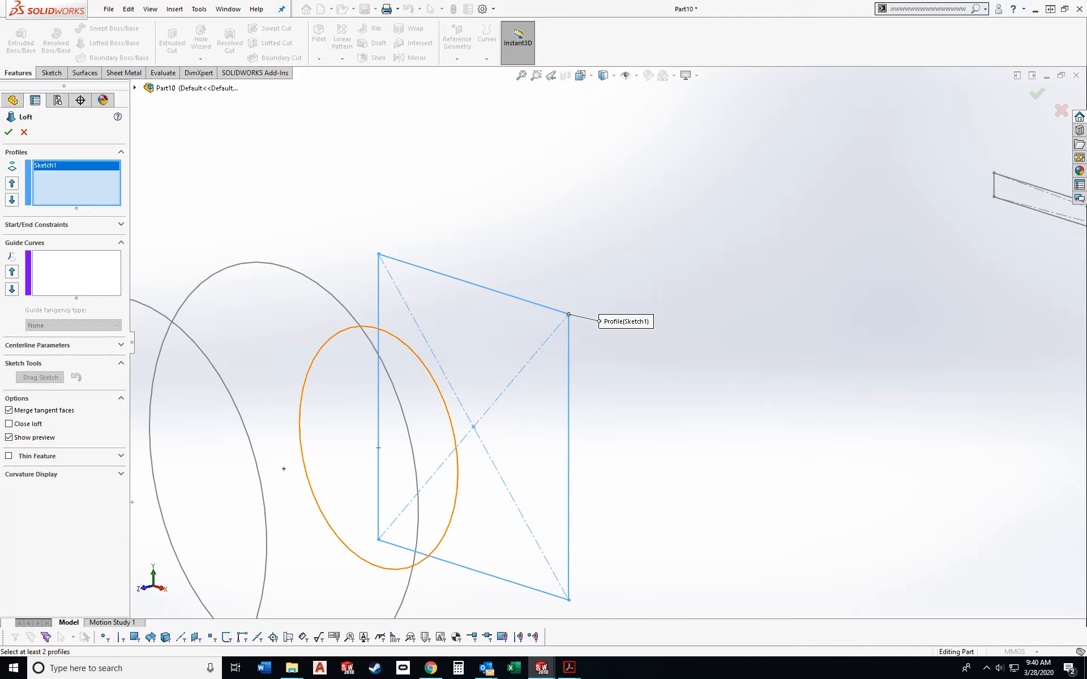
left_click(434, 381)
left_click(388, 373)
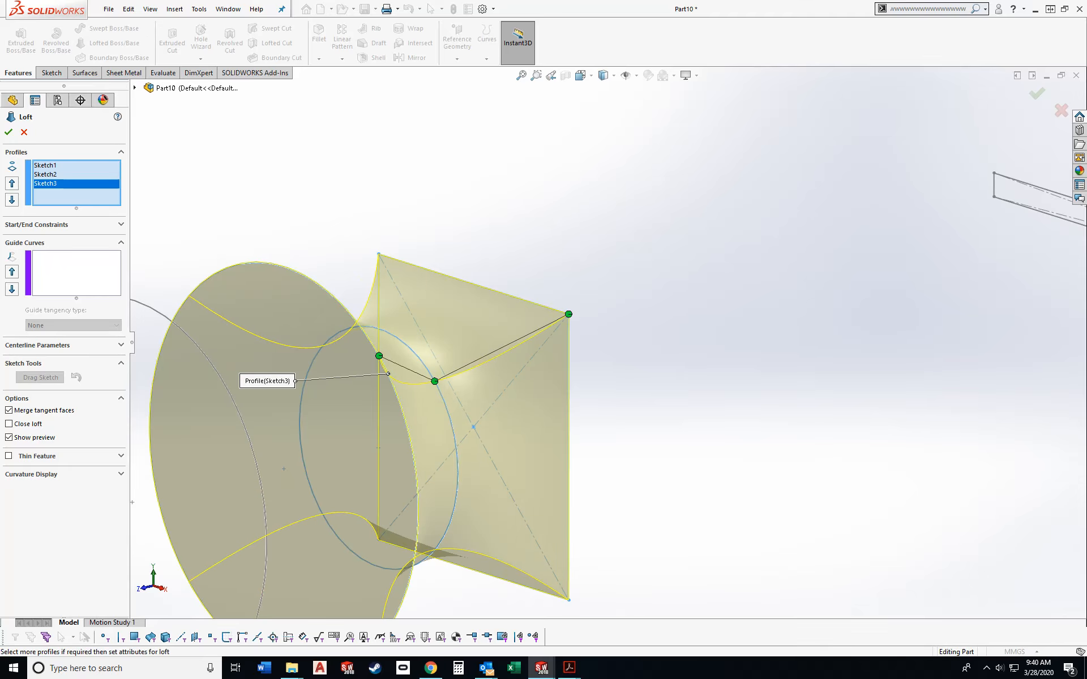
scroll(227, 422, "up", 2)
scroll(212, 425, "down", 1)
left_click(370, 367)
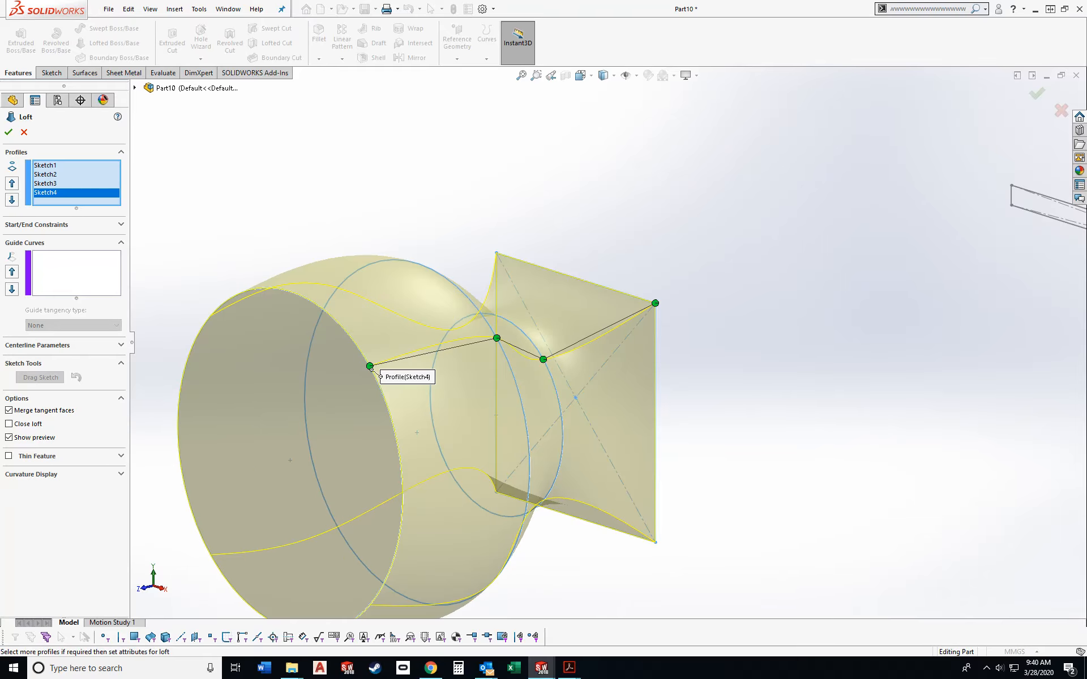
- Check the alignment of the loft's profile connectors from the front and create the loft
middle_click_drag(340, 362, 453, 312)
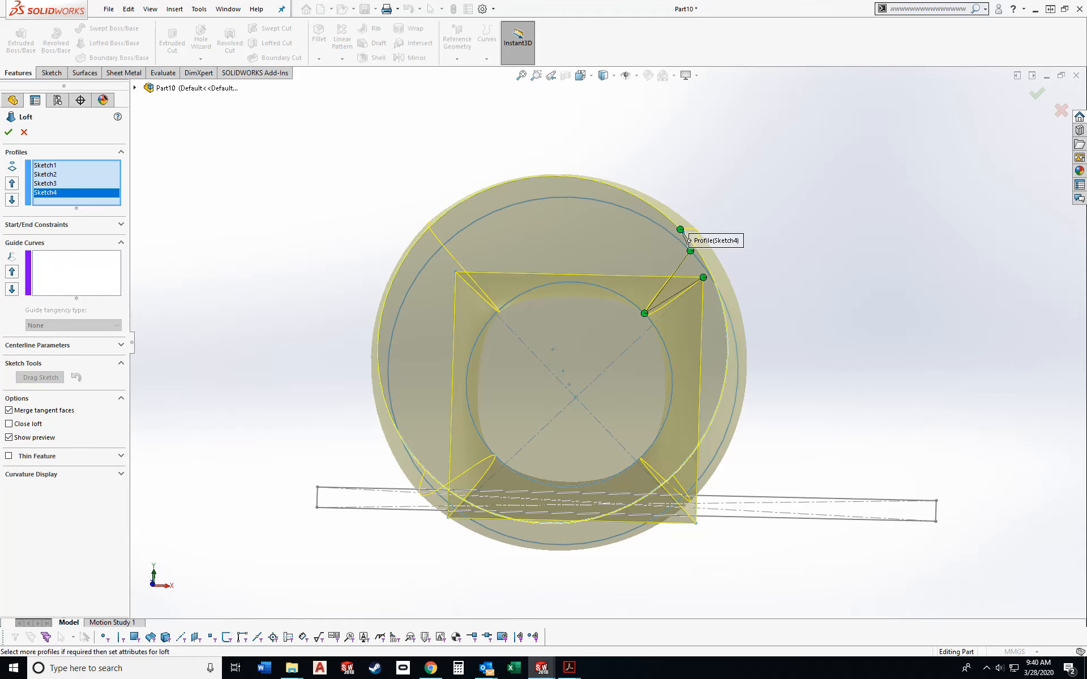
key("ctrl+1")
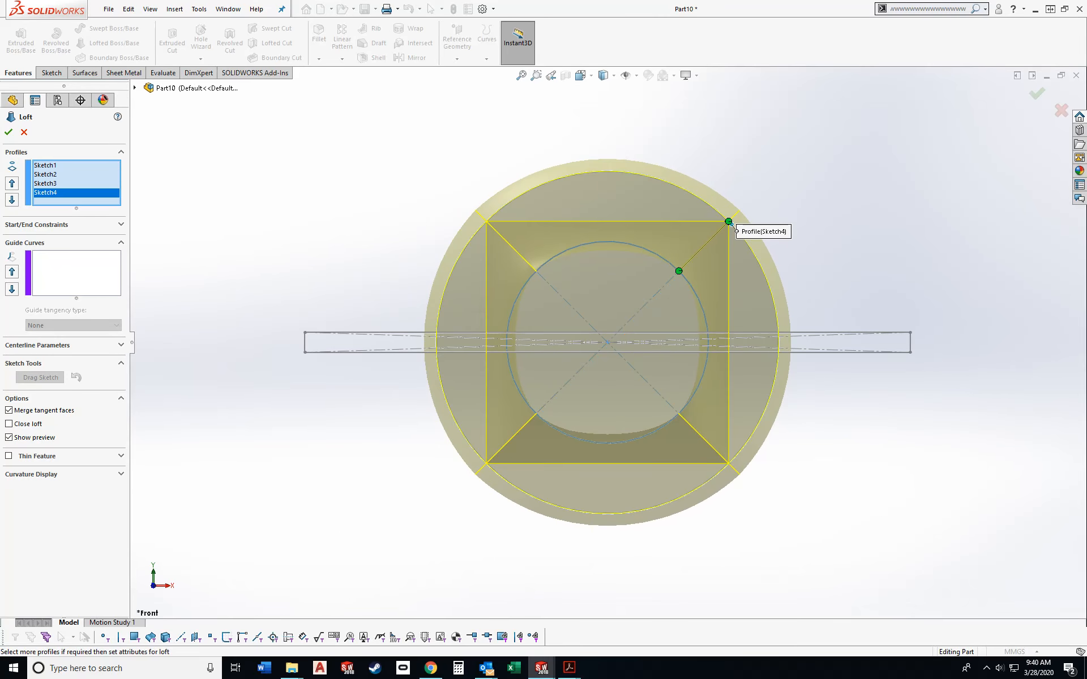
middle_click_drag(730, 225, 255, 334)
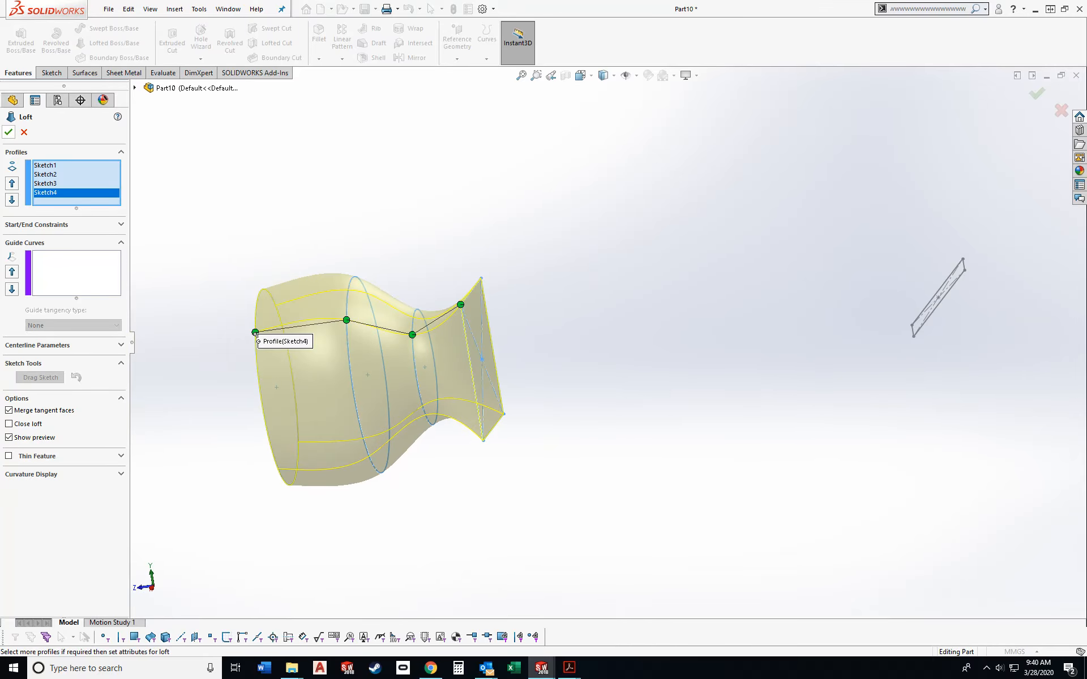
key("Return")
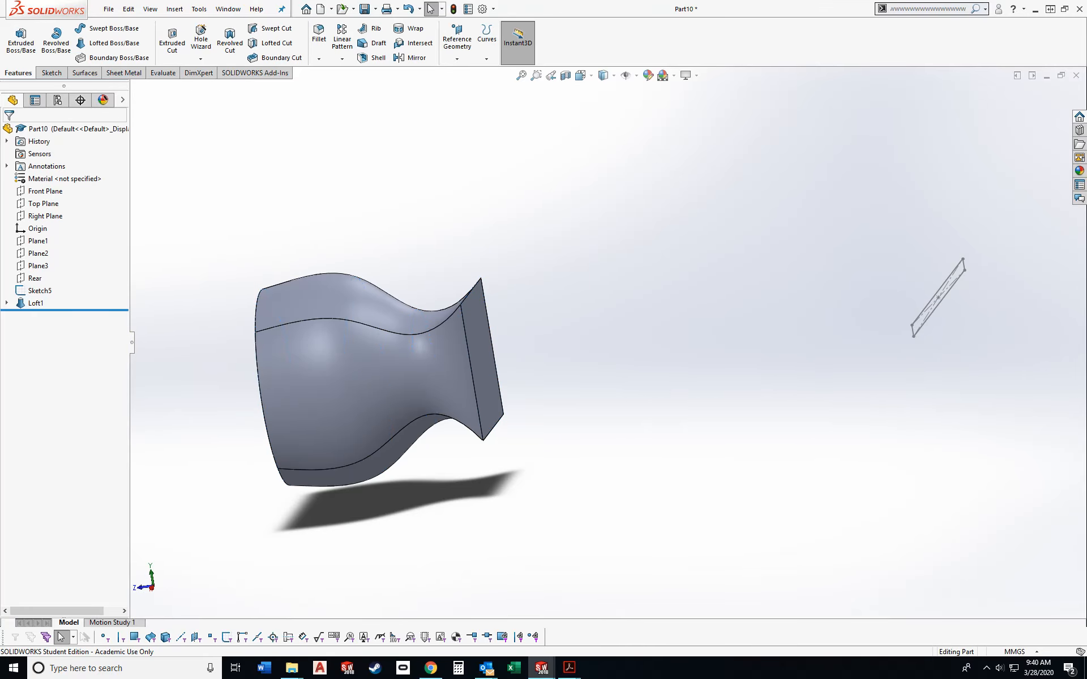
- Show the square profile sketch, Sketch1, that is nested under Loft1
left_click(7, 304)
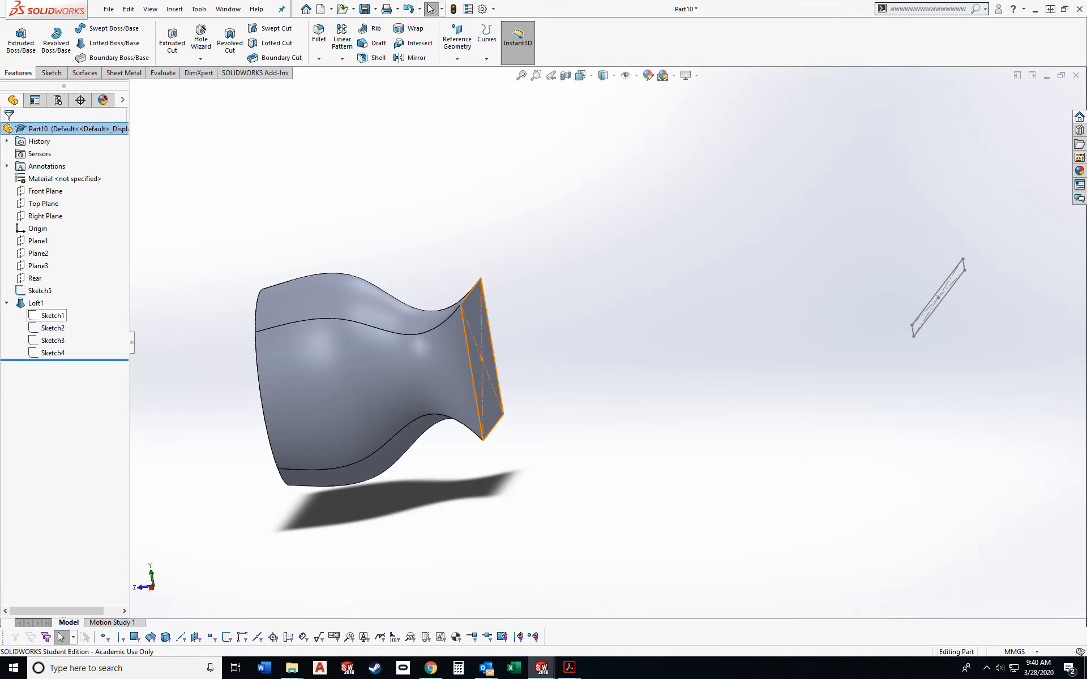
left_click(50, 316)
left_click(62, 298)
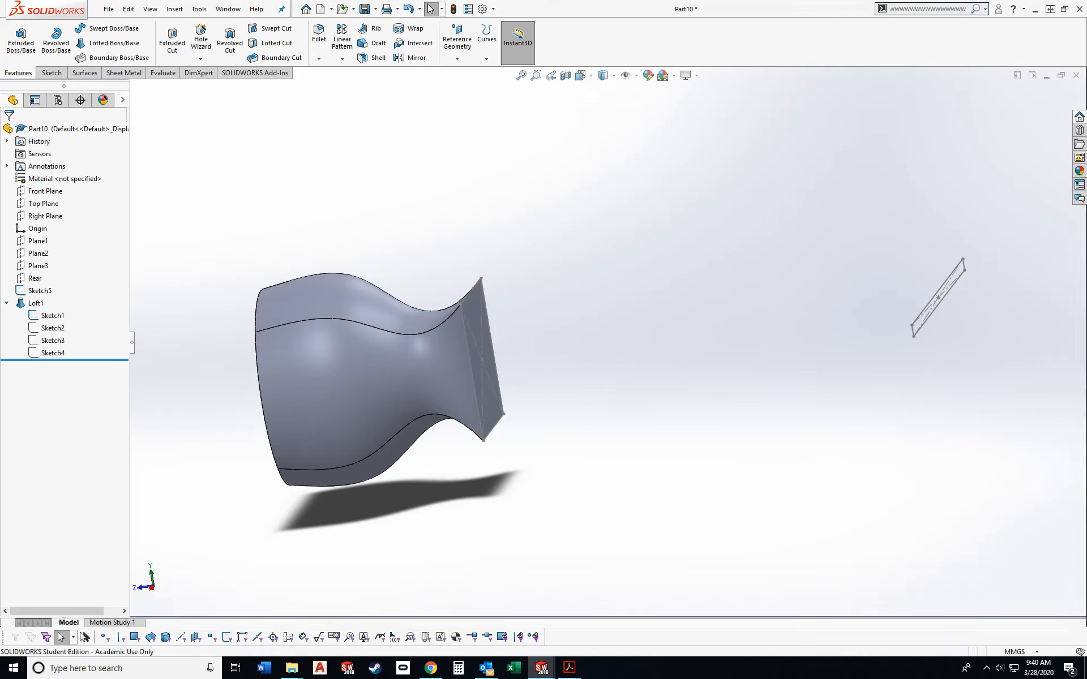
- Loft a solid from the square profile to the thin rectangle on the Rear plane, with the result merged
mouse_move(566, 373)
middle_mouse_down()
mouse_move(565, 331)
mouse_move(470, 345)
mouse_move(450, 378)
middle_mouse_up()
left_click(113, 43)
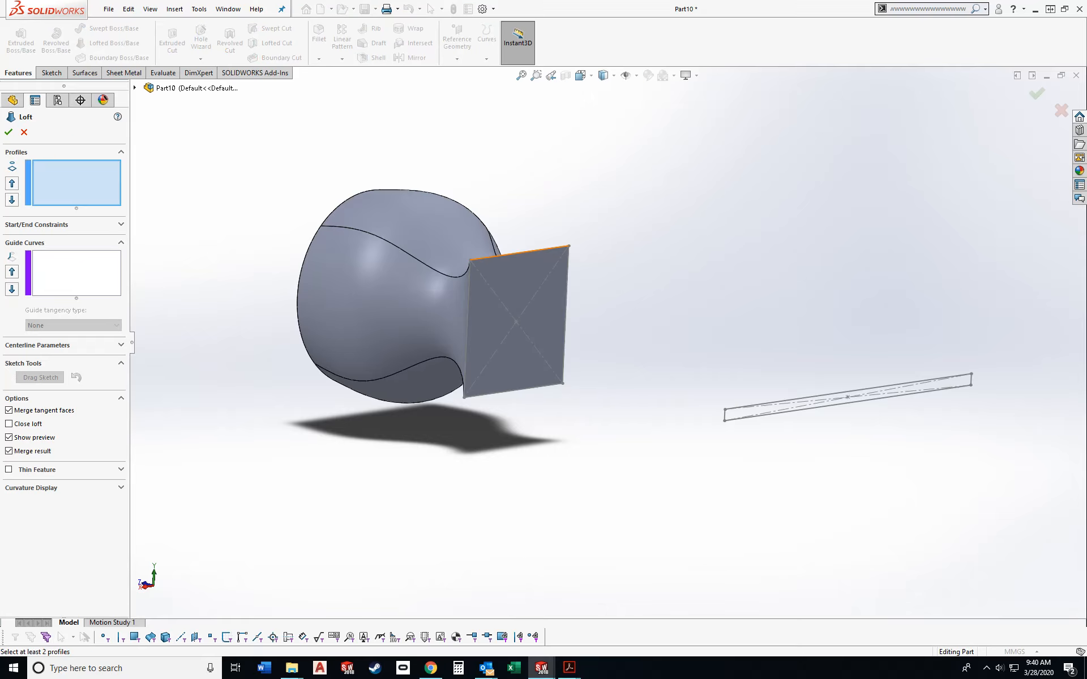
left_click(567, 248)
left_click(725, 409)
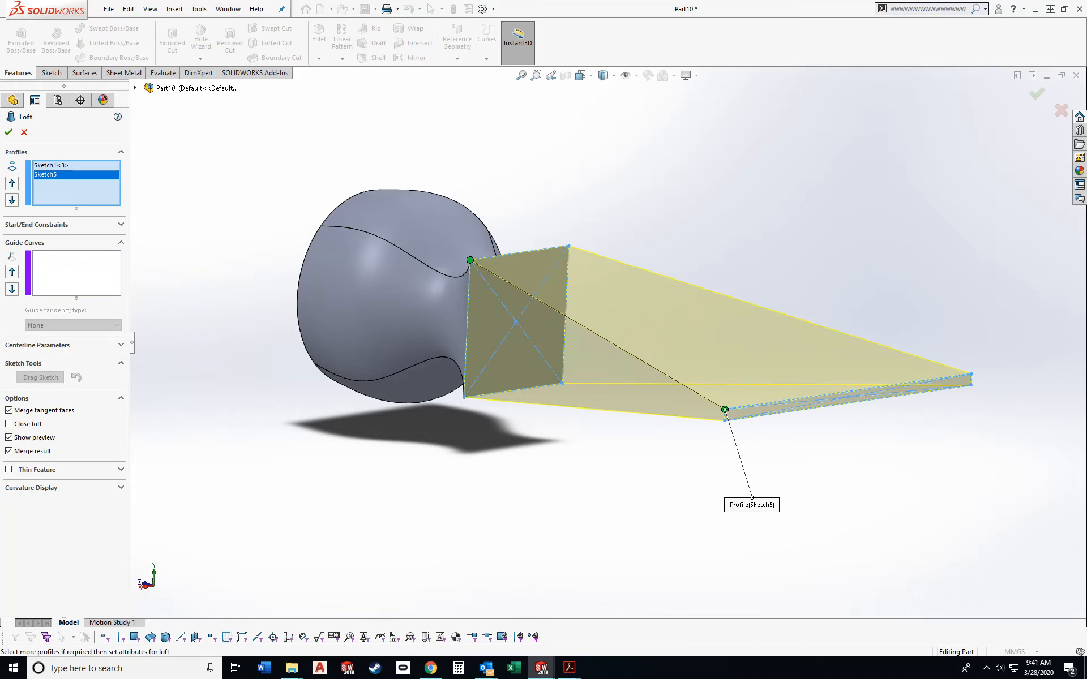
left_click(8, 132)
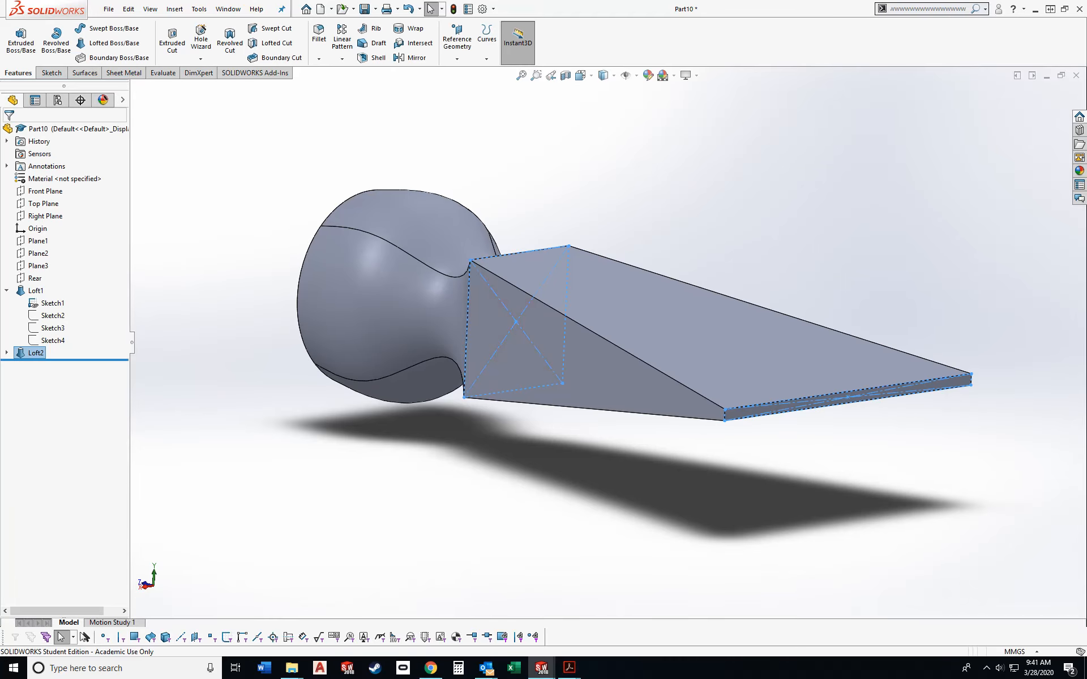
- Hide the square profile sketch, Sketch1, and view the hammer head from the wedge side
mouse_move(623, 340)
middle_mouse_down()
mouse_move(642, 326)
mouse_move(736, 328)
middle_mouse_up()
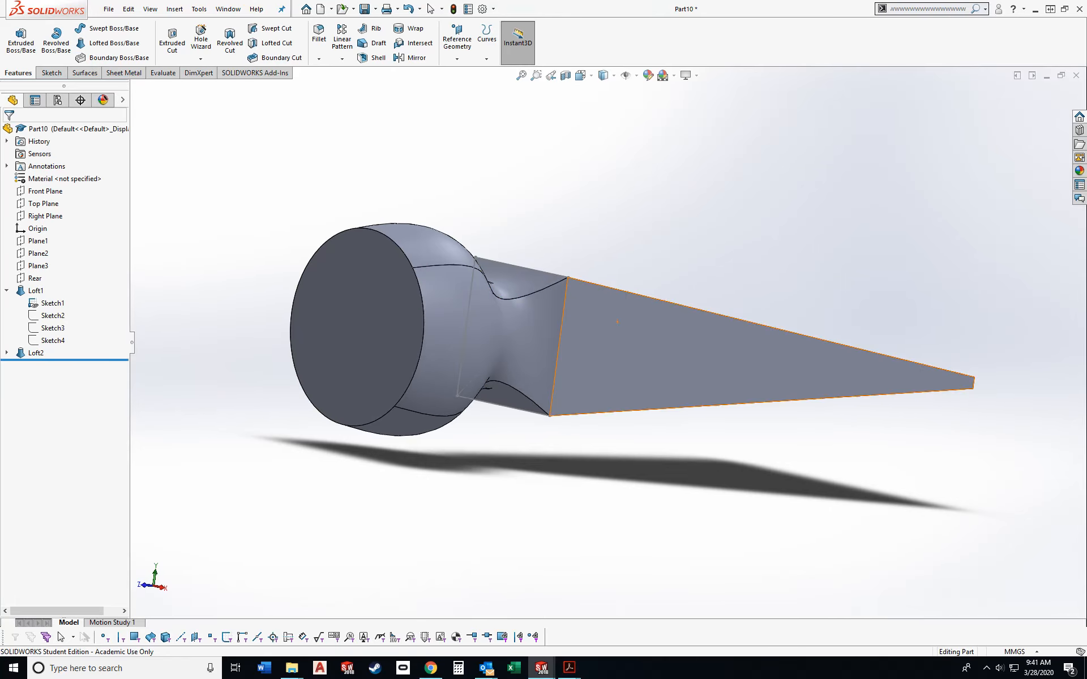
left_click(50, 303)
left_click(64, 293)
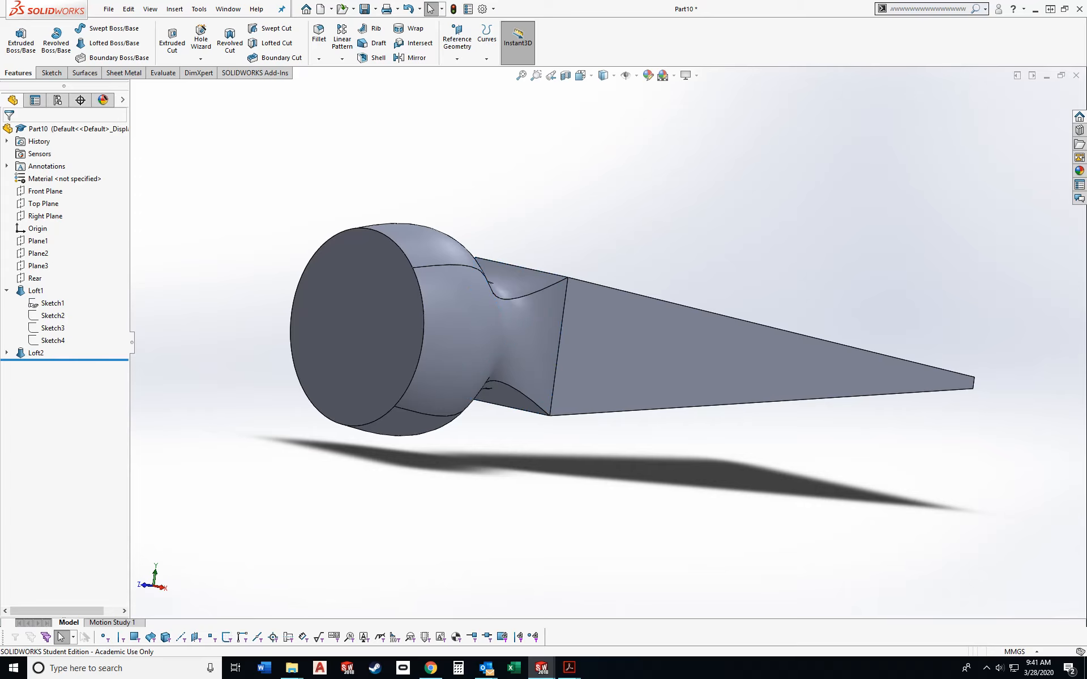
middle_click_drag(679, 339, 419, 339)
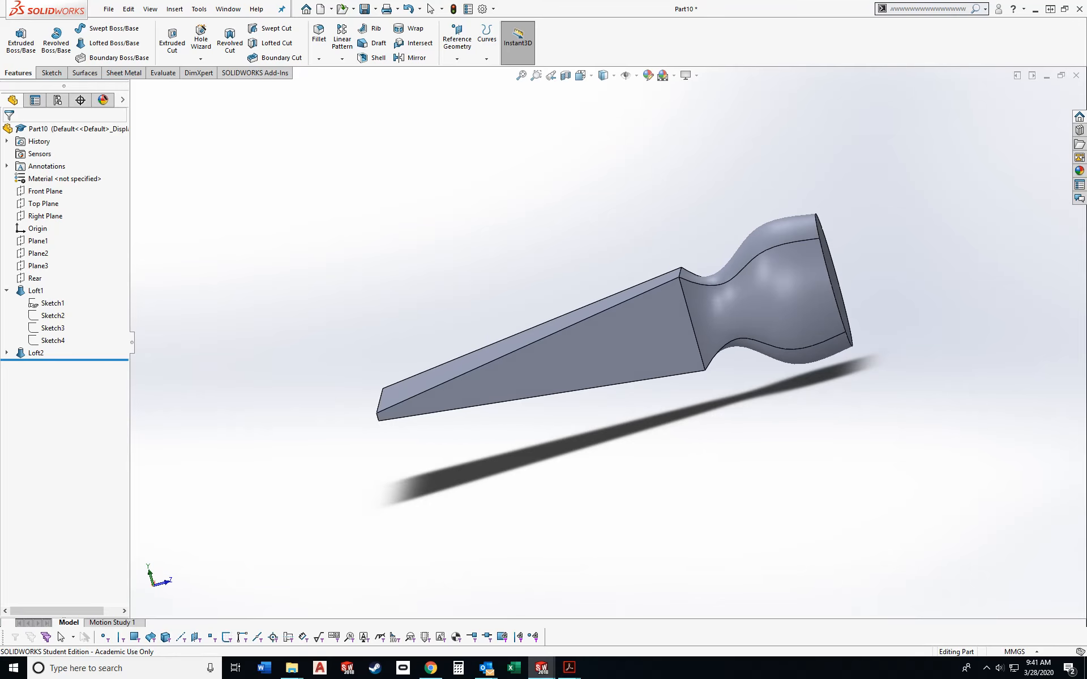
- Sketch a closed V-shaped triangle about 26 mm wide with sides about 78 mm at the wide end of the wedge's top face
right_click_drag(282, 255, 282, 198)
left_click(596, 155)
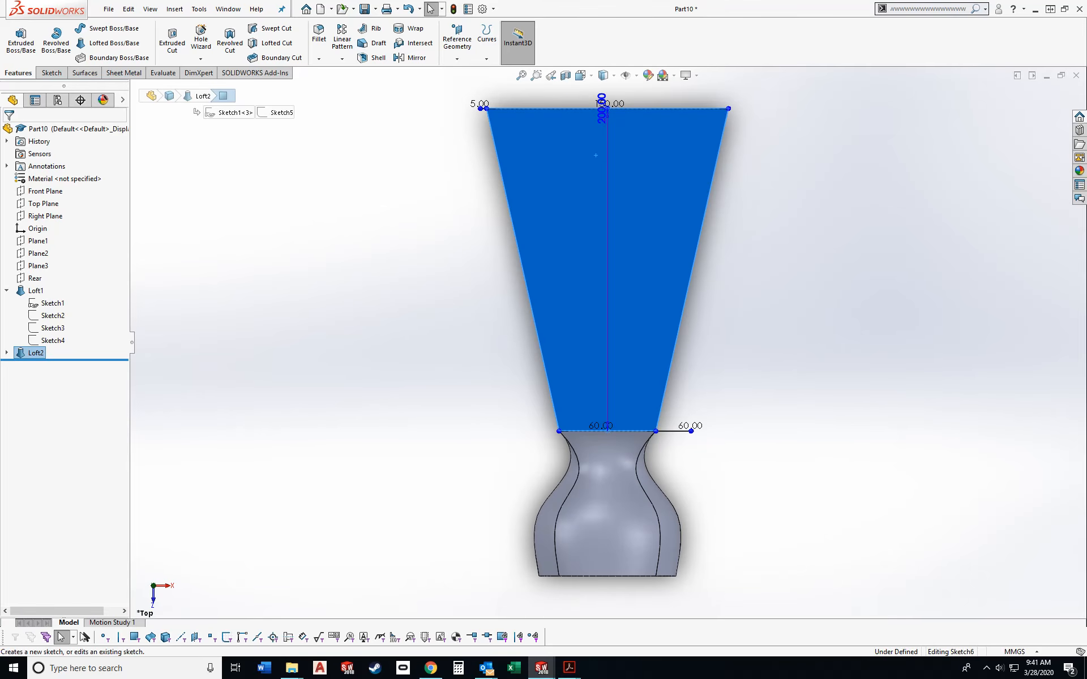
key("l")
left_click(588, 99)
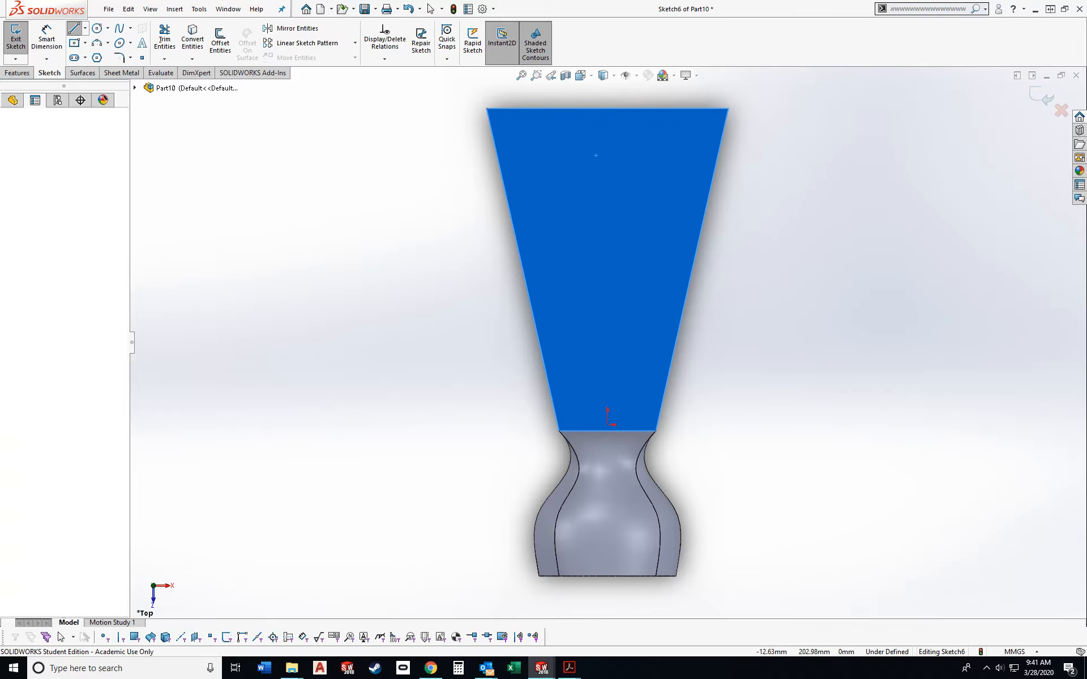
left_click(608, 223)
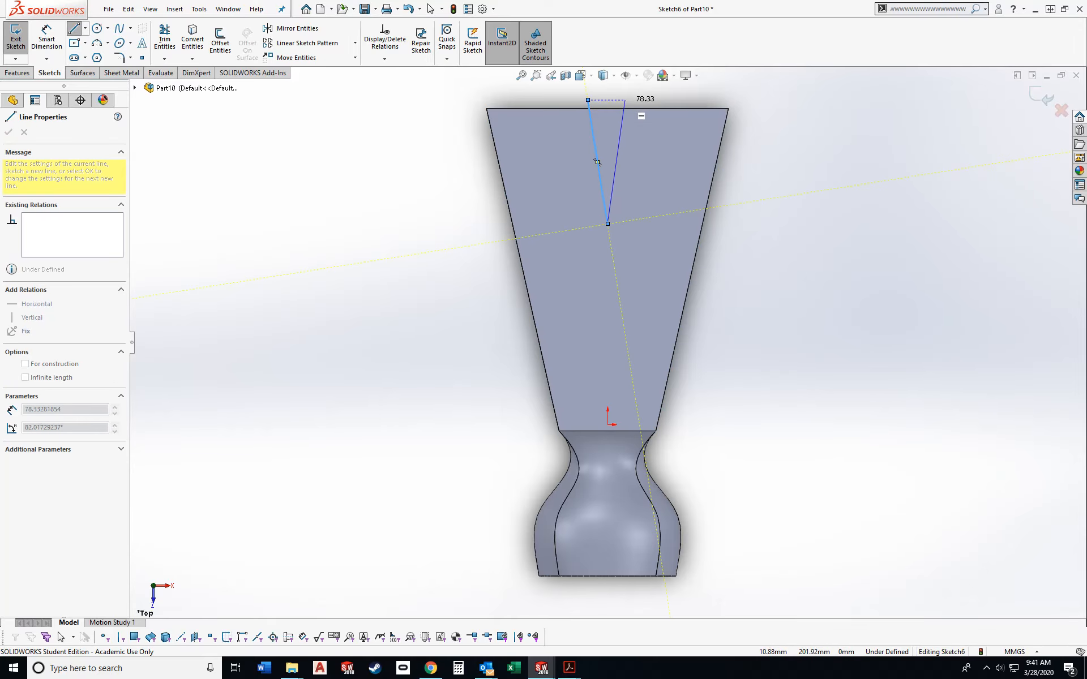
left_click(629, 100)
left_click(587, 100)
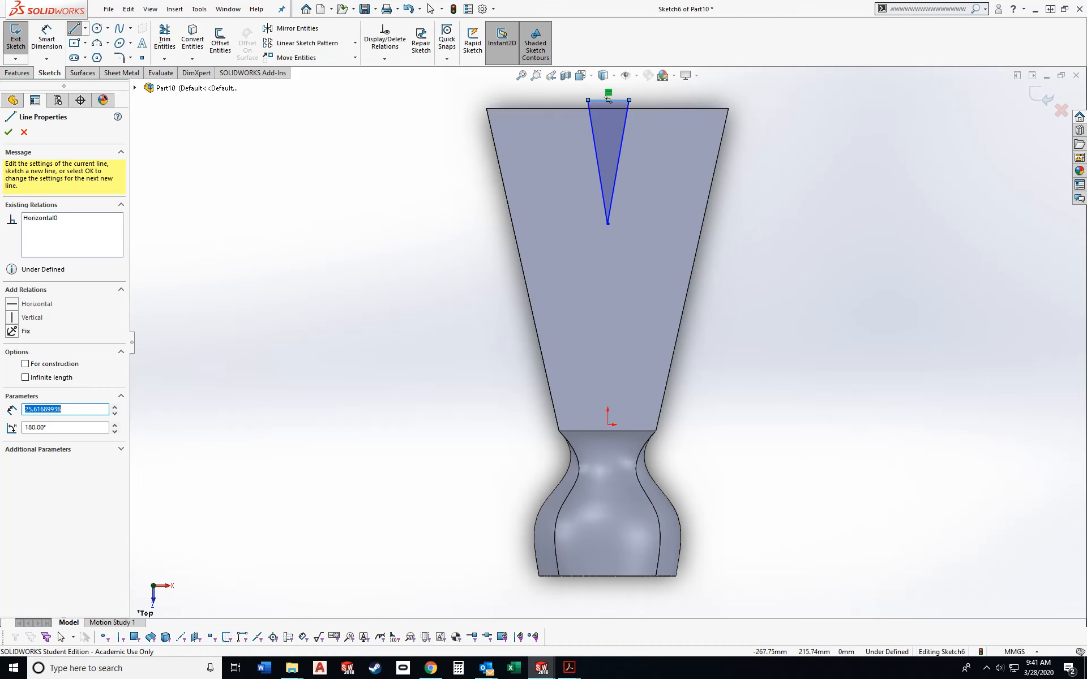
- Delete the V-shaped triangle and exit the empty sketch
key("Escape")
left_click_drag(551, 89, 763, 269)
key("Delete")
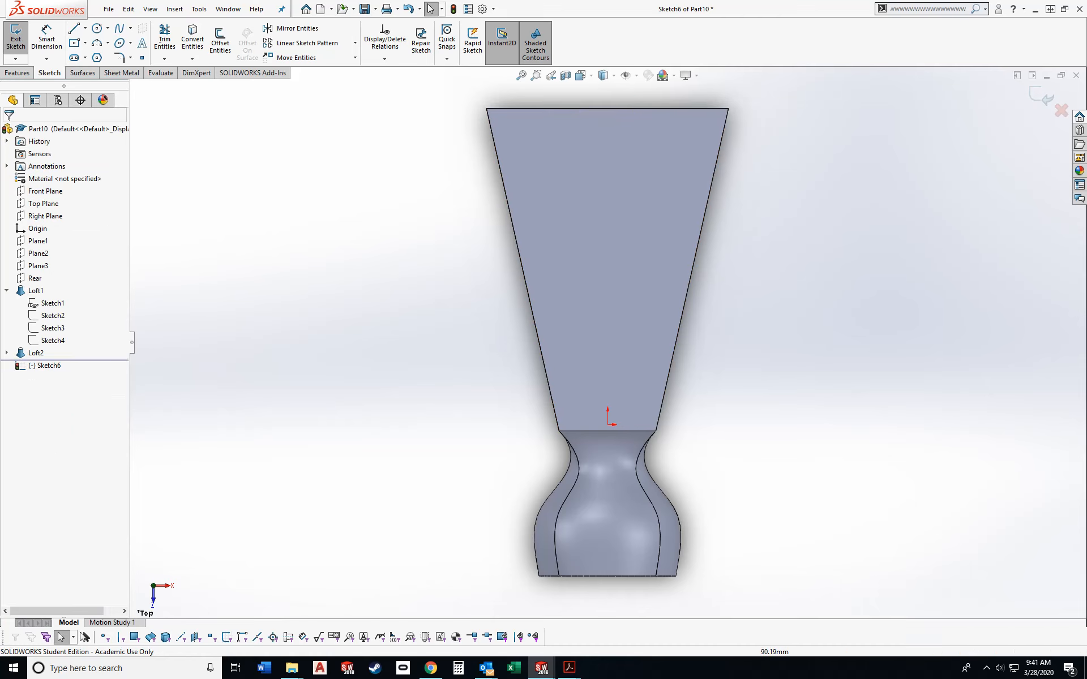
key("ctrl+4")
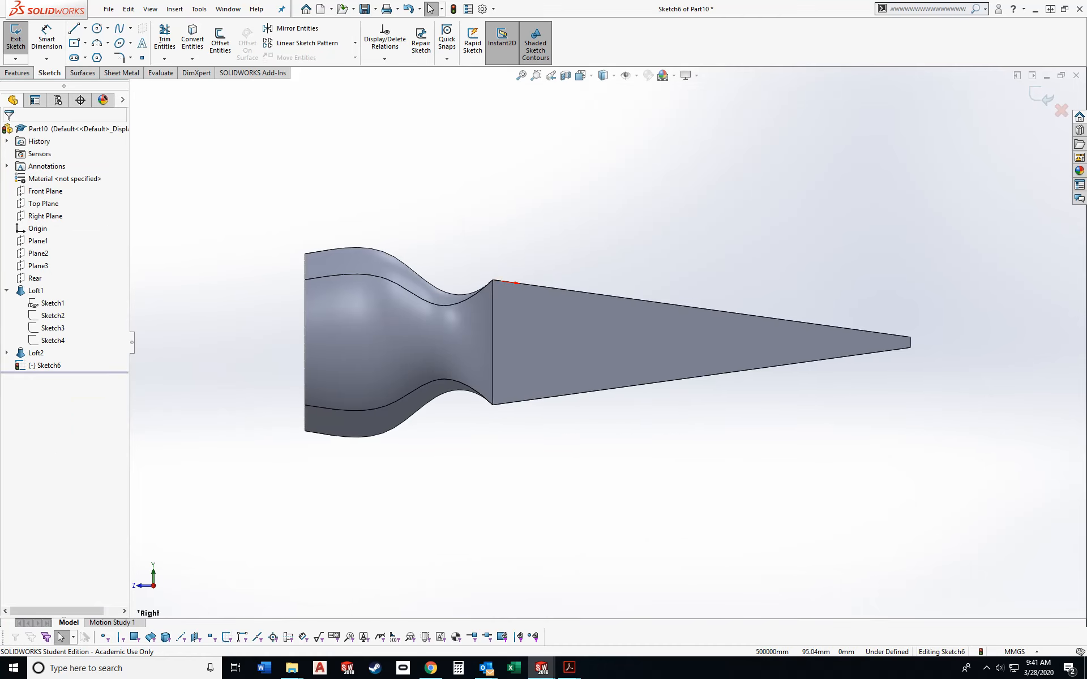
key("ctrl+7")
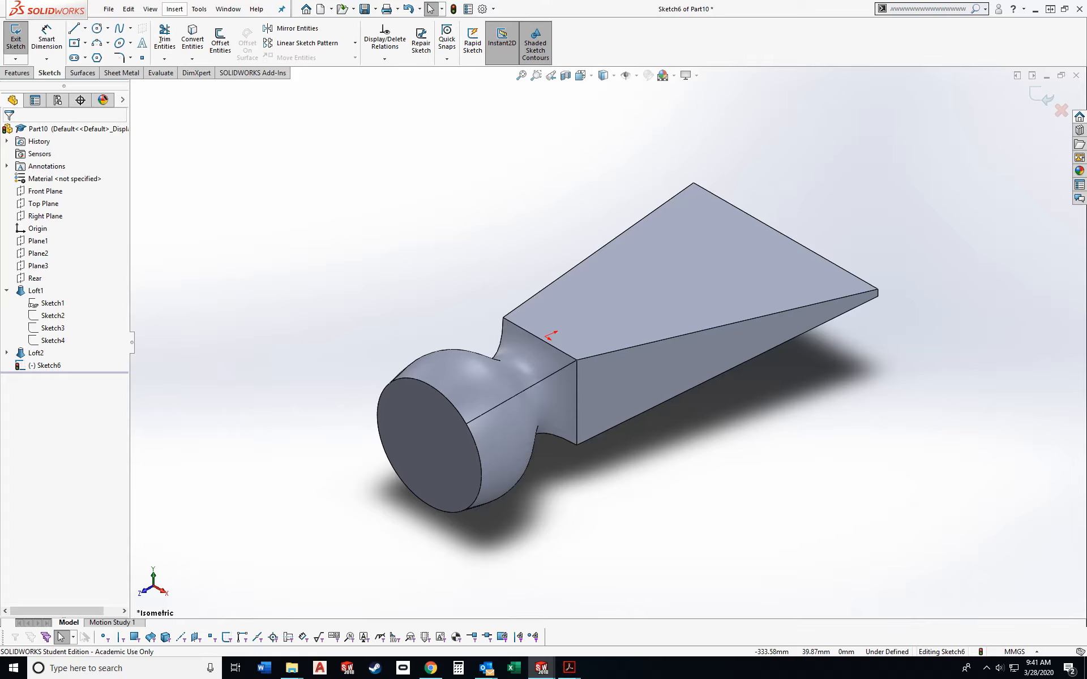
left_click(175, 9)
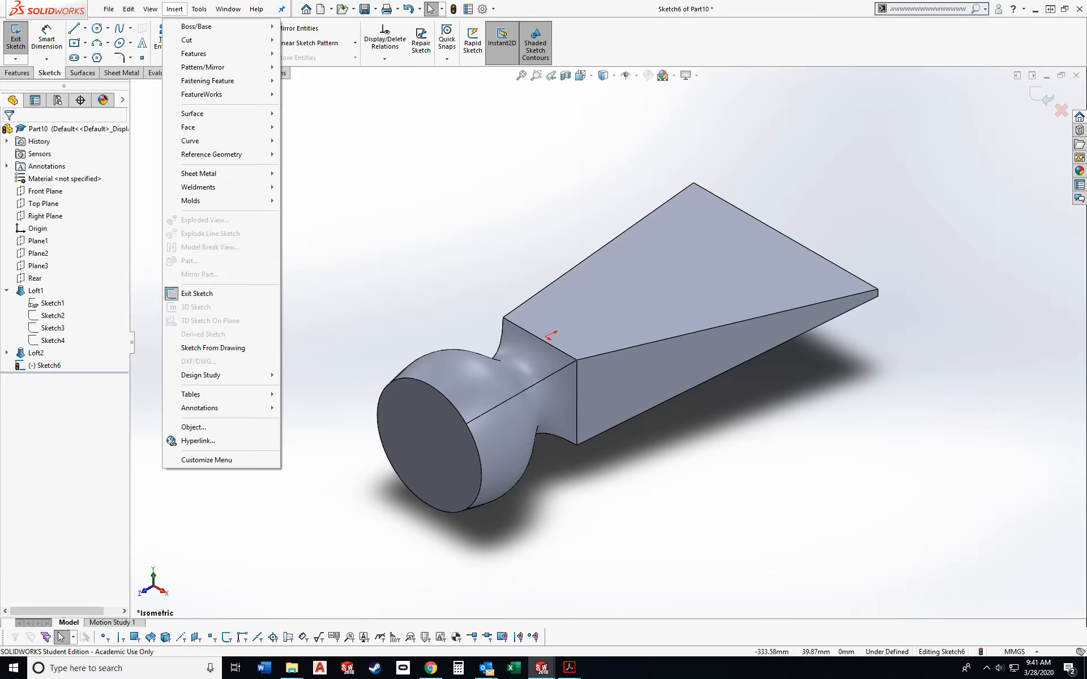
mouse_move(194, 53)
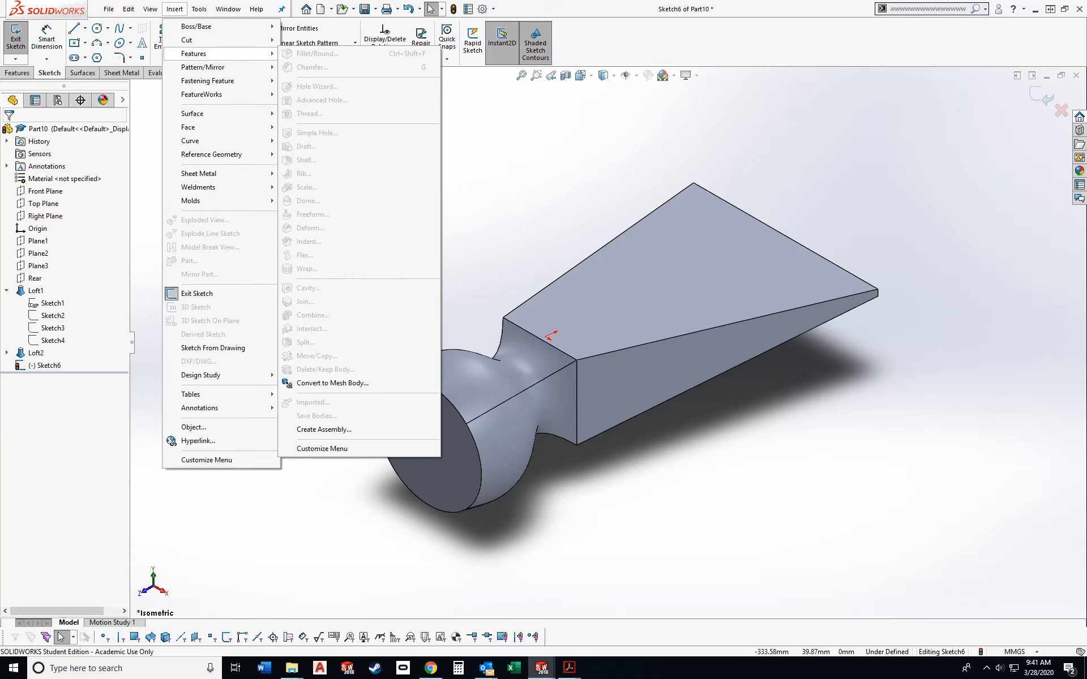
left_click(174, 9)
left_click(15, 38)
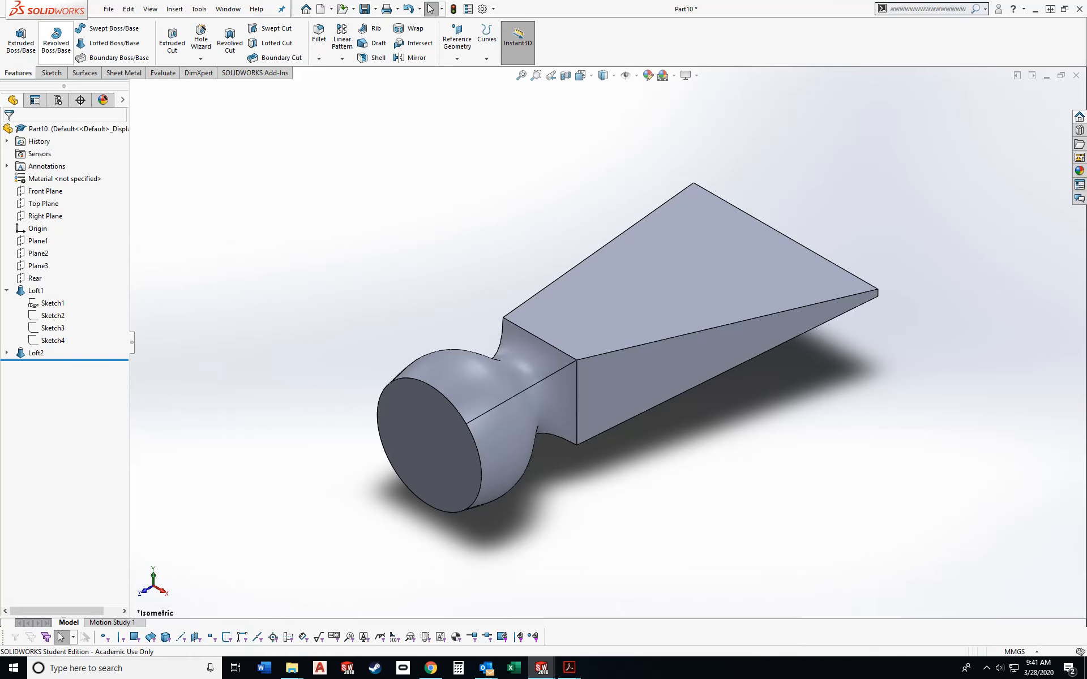
- Start a Flex feature in Bending mode on the lofted hammer head body
left_click(174, 9)
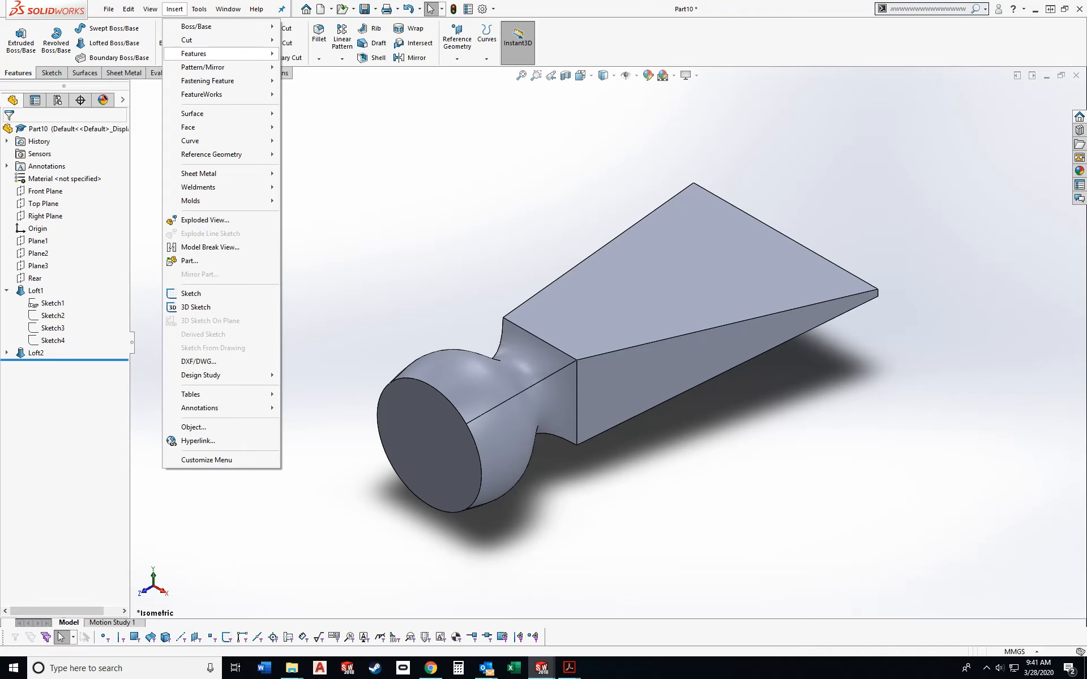
mouse_move(193, 54)
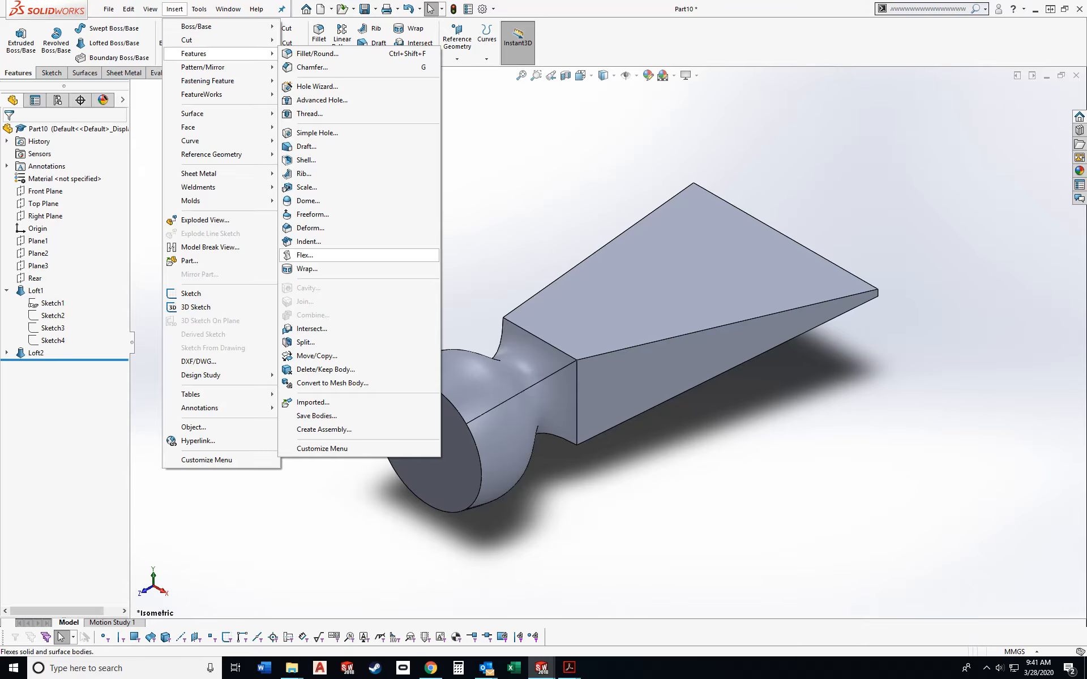
left_click(304, 255)
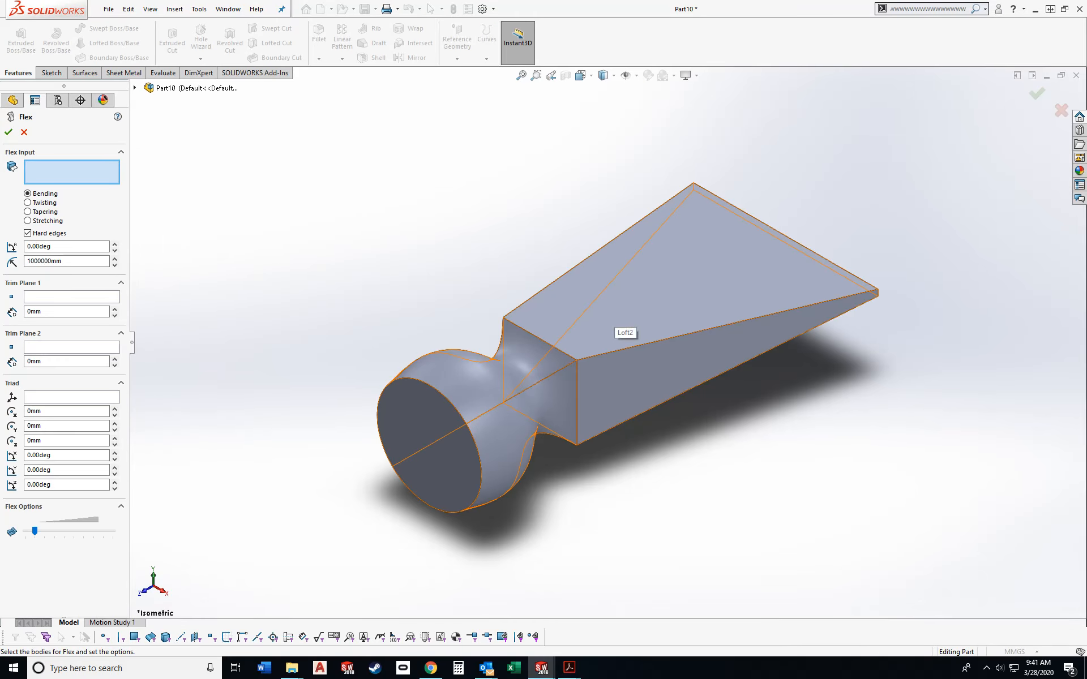
left_click(618, 324)
scroll(572, 371, "down", 8)
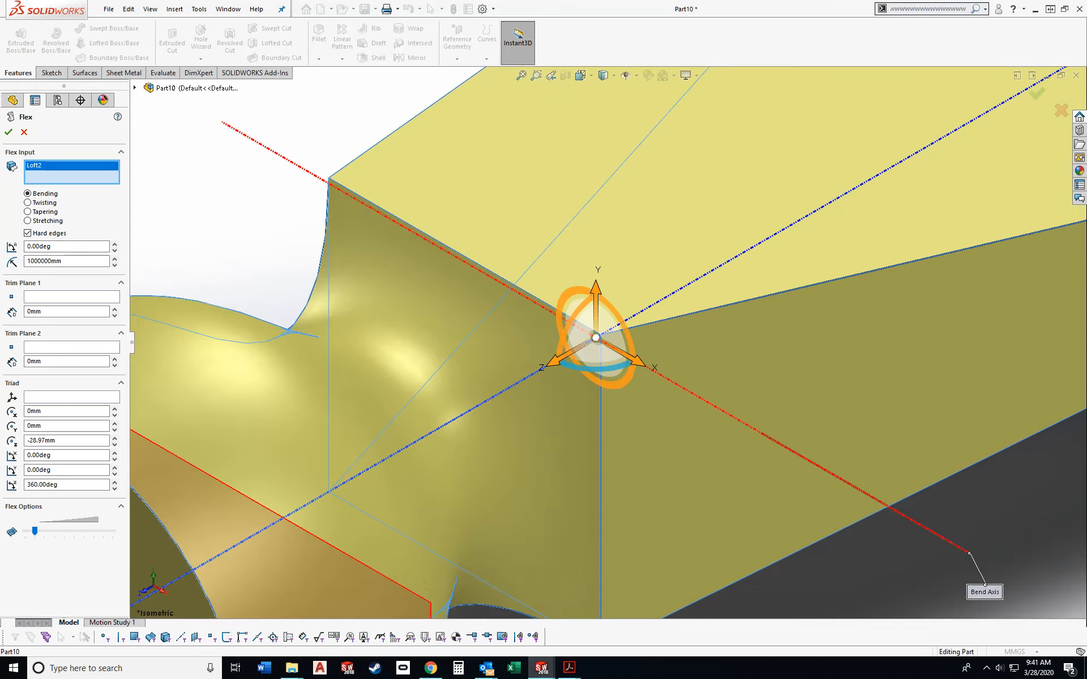
scroll(589, 322, "up", 2)
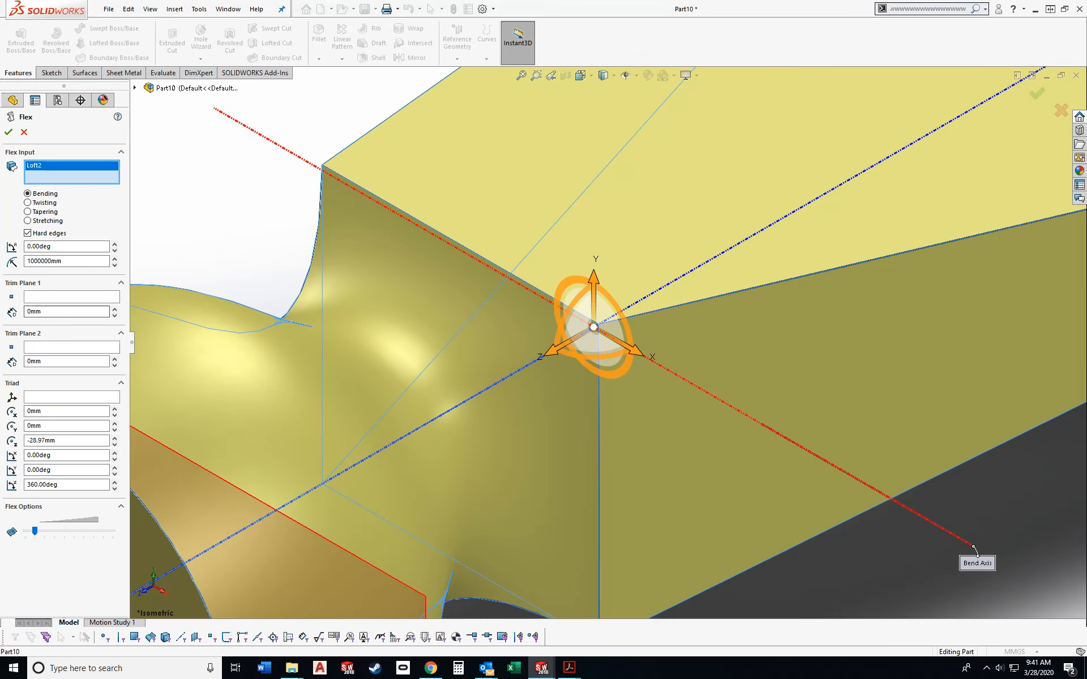
- Place Trim Plane 2 at the top corner vertex of the square section where the wedge begins
left_click(71, 347)
middle_click_drag(598, 385, 630, 350)
scroll(600, 333, "up", 2)
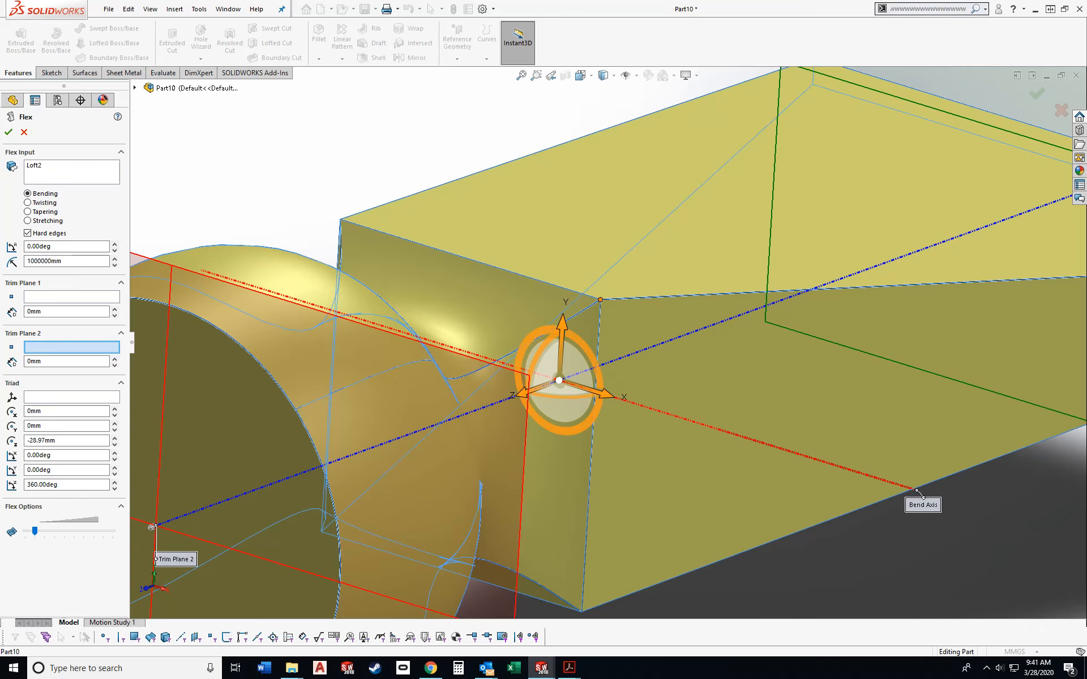
left_click(600, 300)
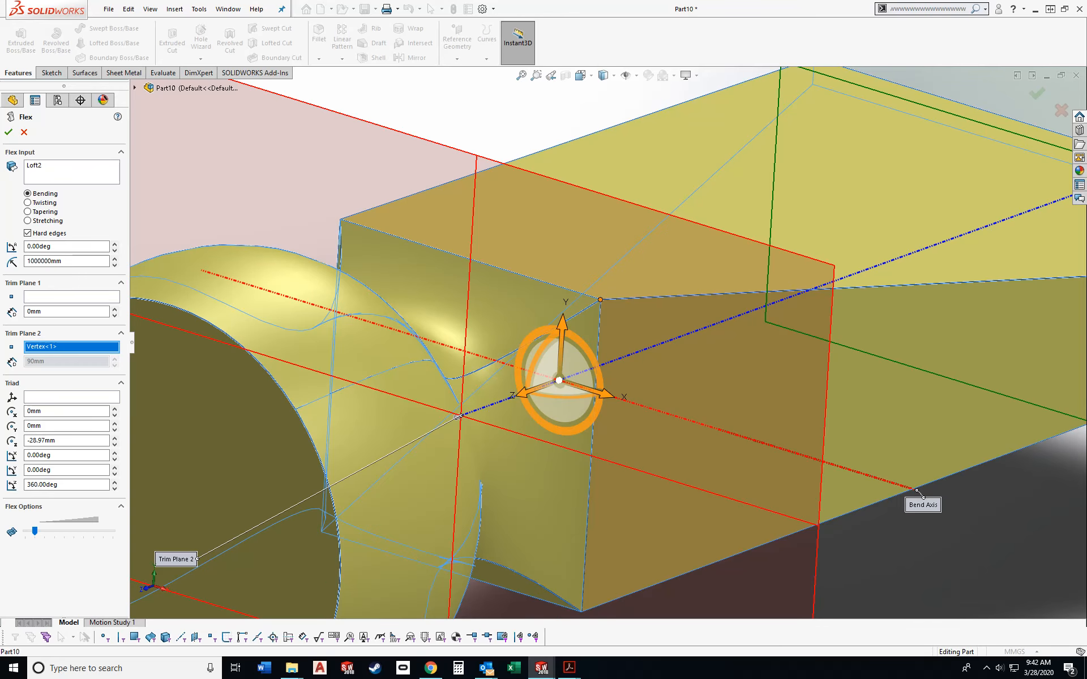
- Try to align the flex triad to the Right Plane
scroll(596, 335, "up", 4)
middle_click_drag(596, 335, 563, 337)
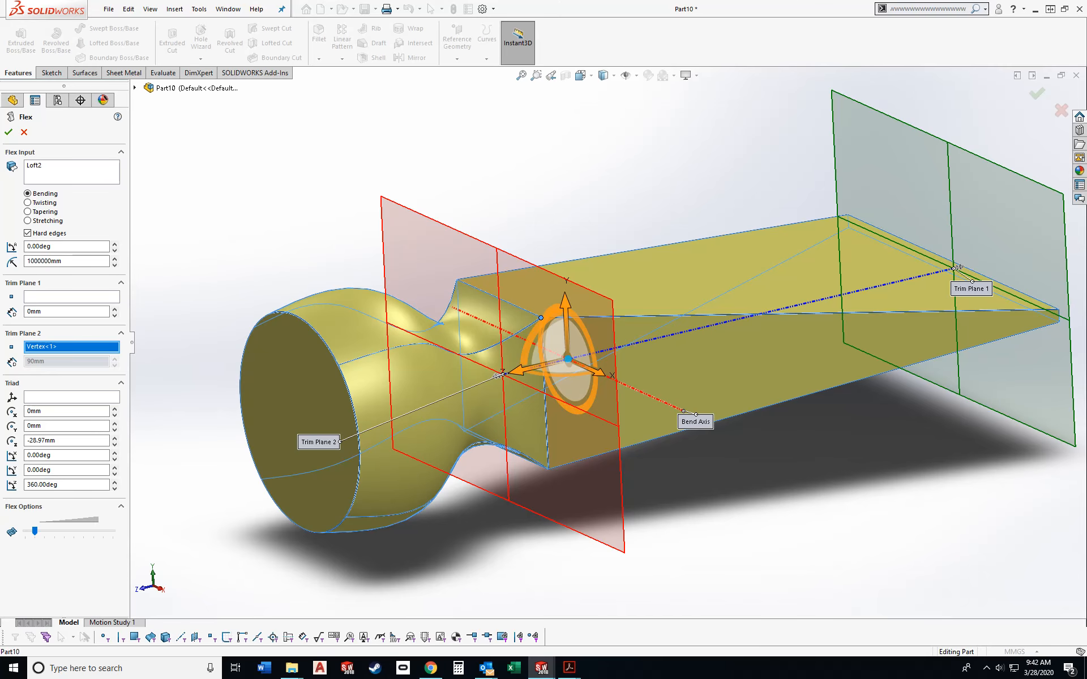
right_click(568, 358)
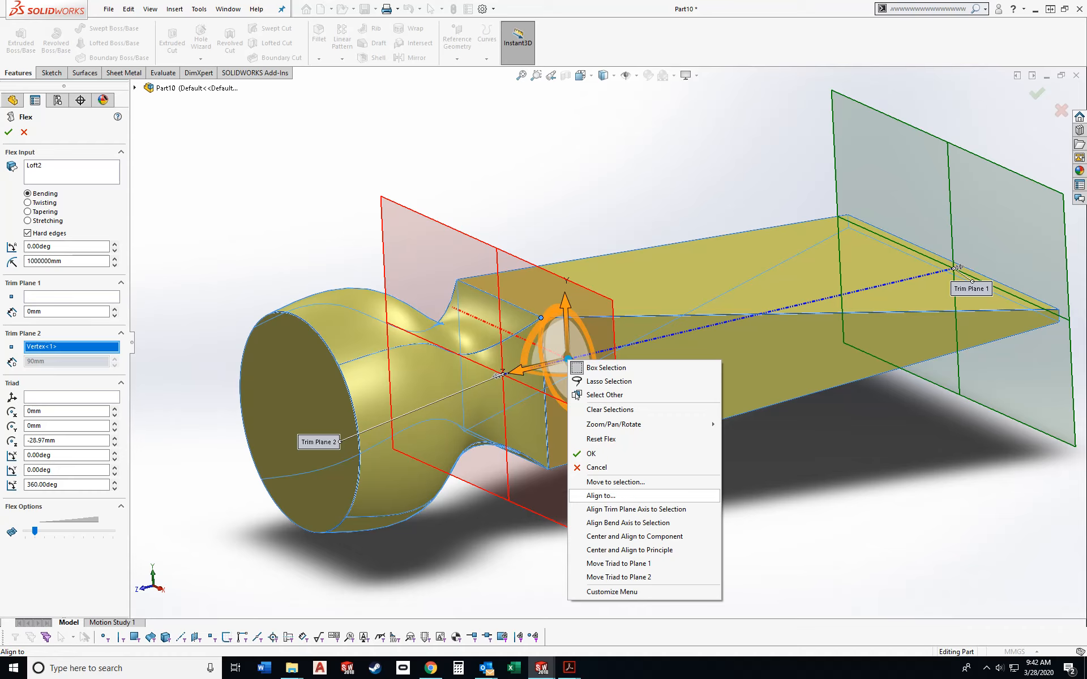
left_click(601, 496)
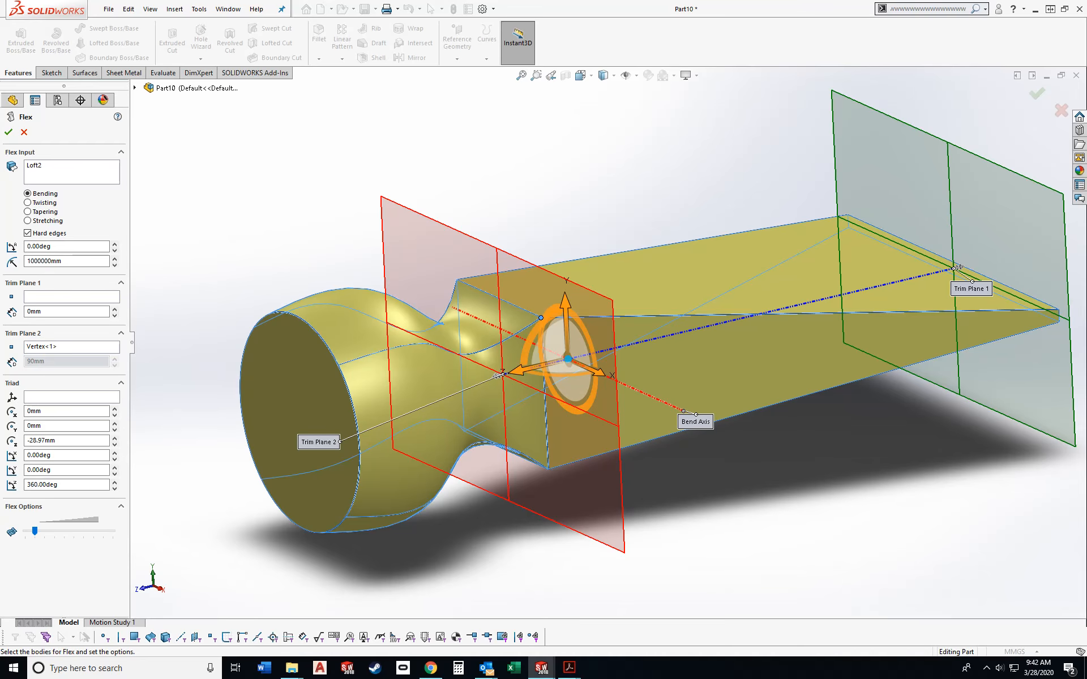
left_click(135, 88)
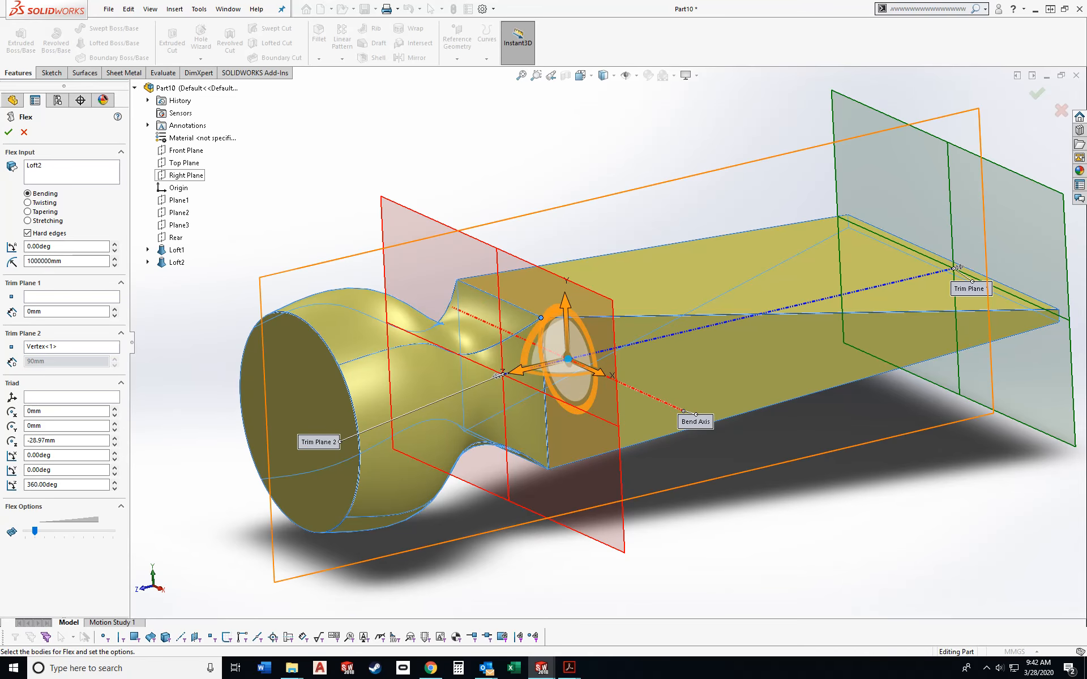
left_click(185, 176)
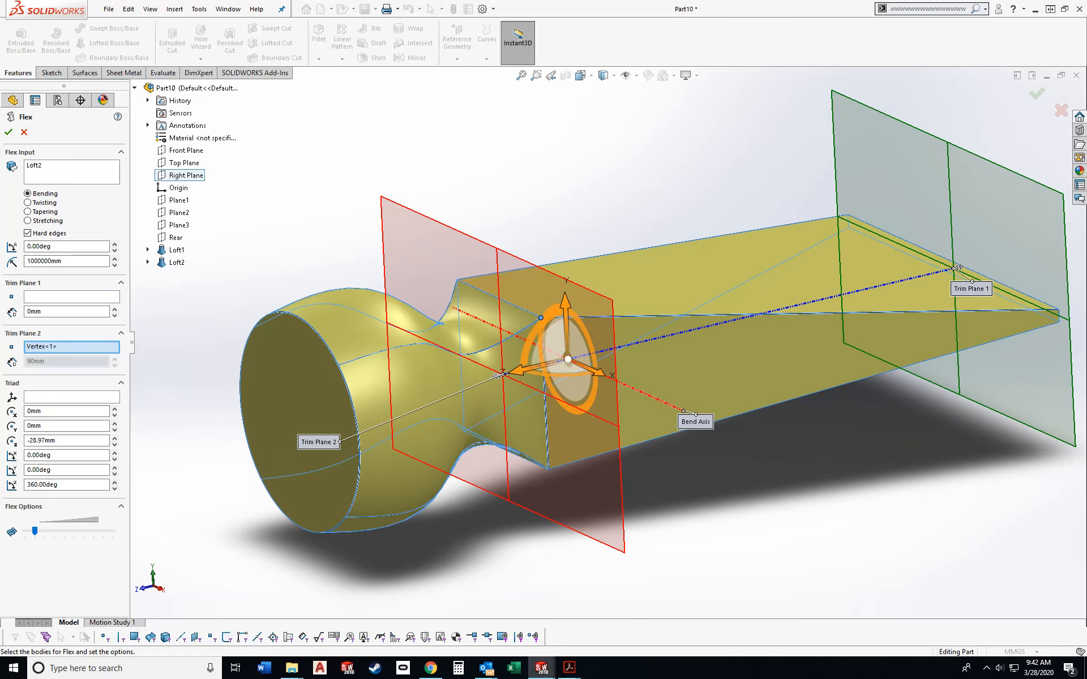
- Move the flex triad to Trim Plane 2 and inspect its placement from several angles
right_click(567, 358)
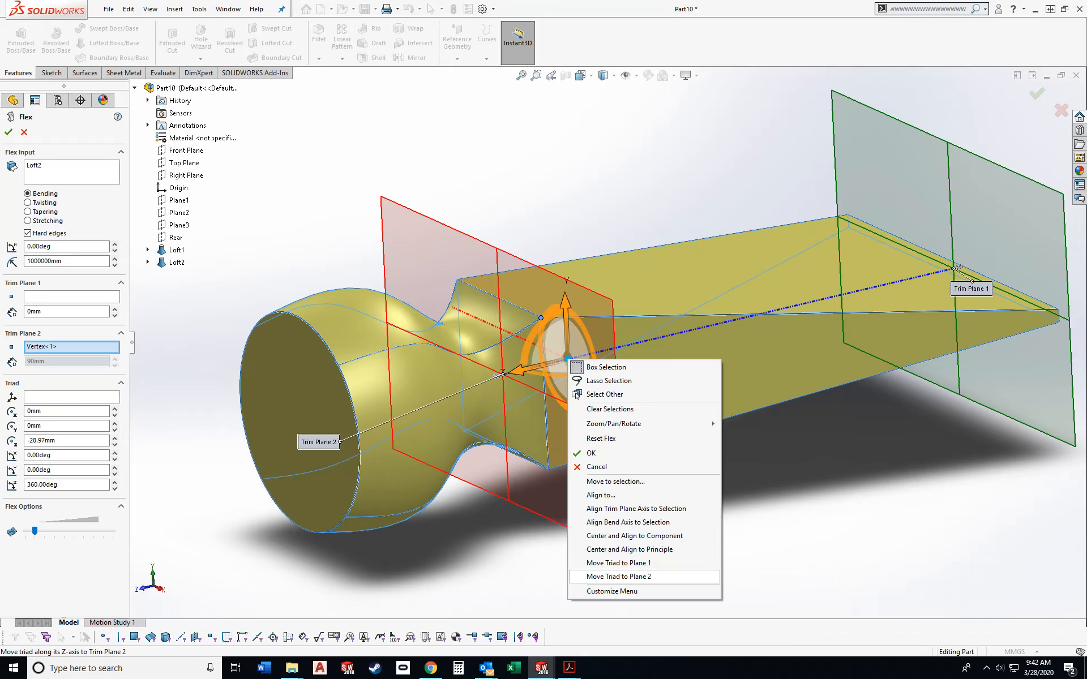
left_click(619, 576)
middle_click_drag(527, 405, 979, 360)
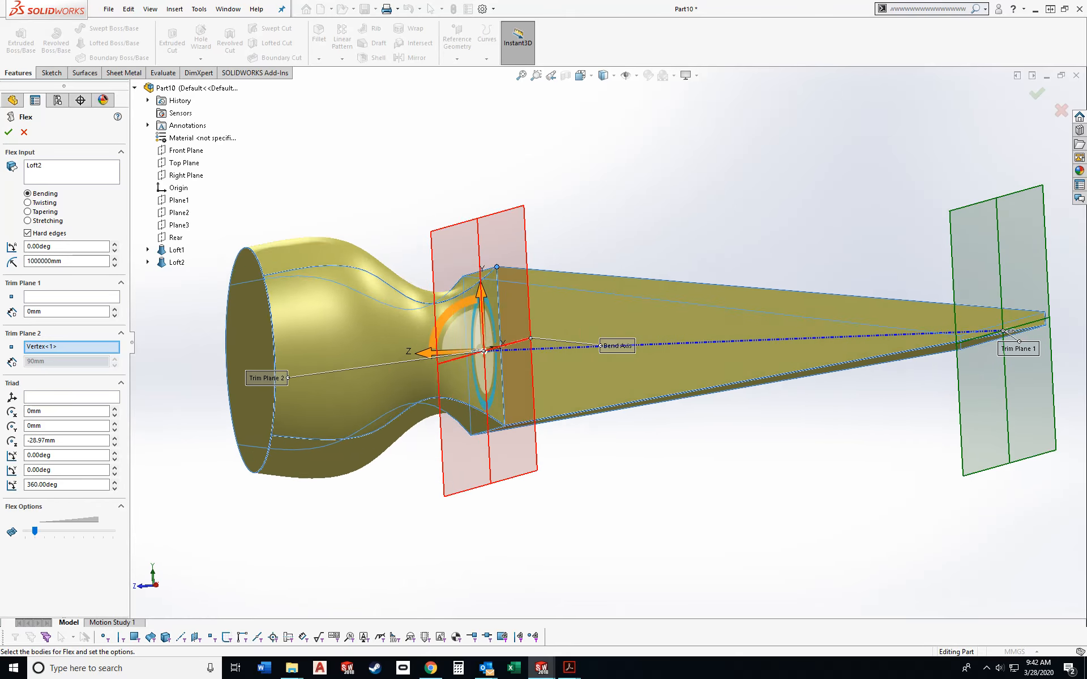
middle_click_drag(566, 333, 613, 361)
scroll(614, 368, "up", 3)
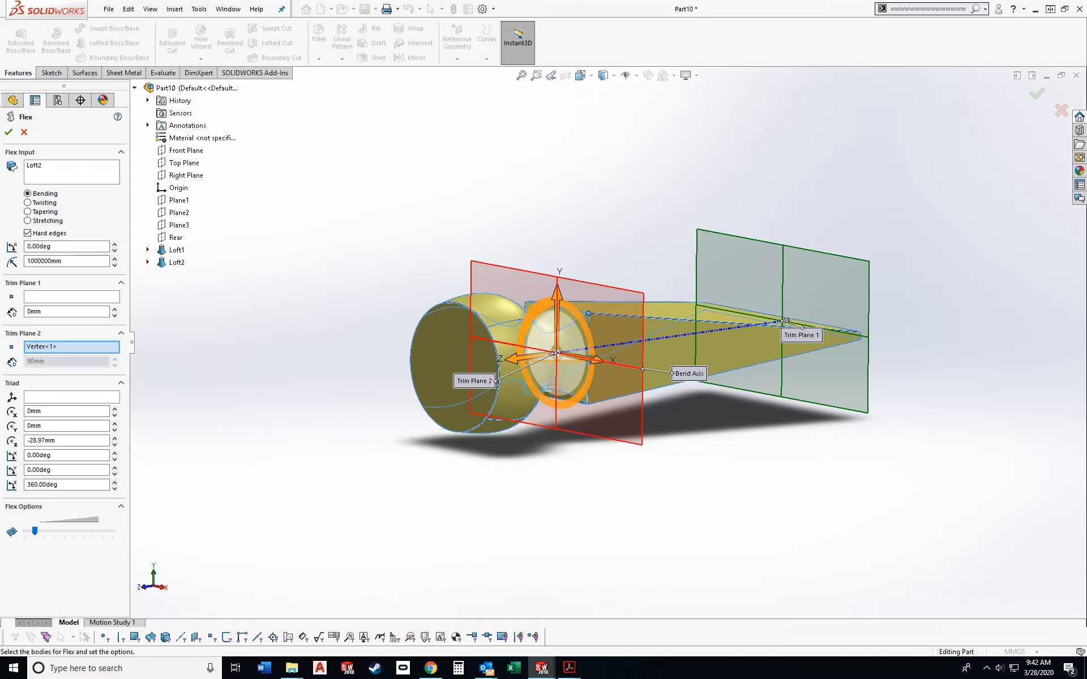
key("ctrl+7")
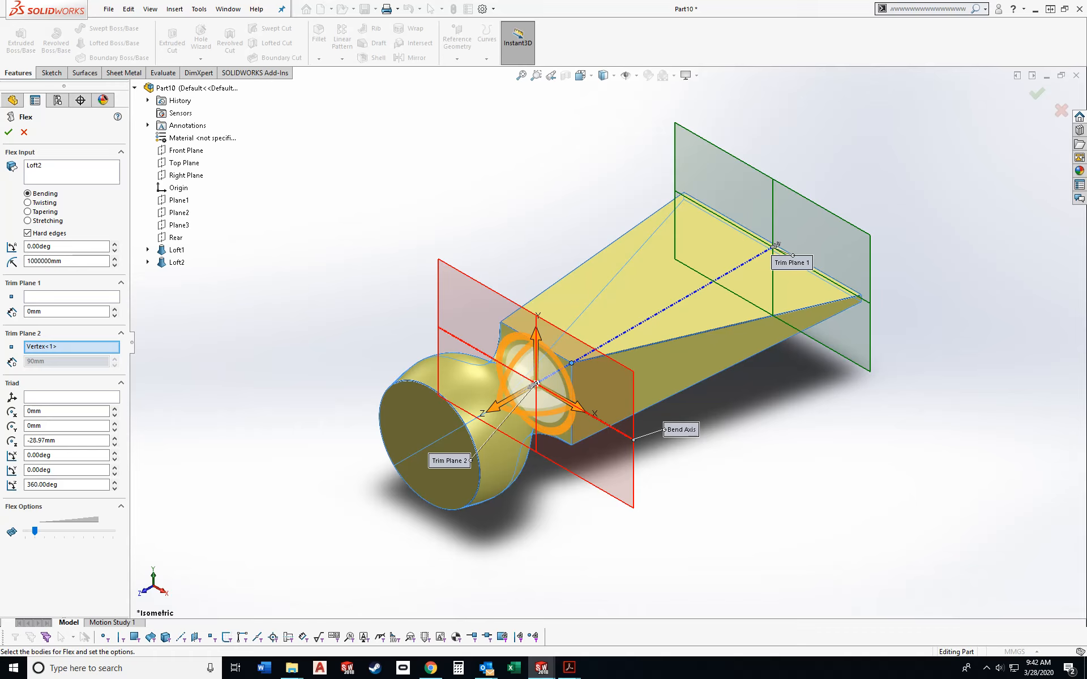
- Bend the wedge end downward by about 29 degrees, accept the Flex feature, and check the curve in the Right view
left_click_drag(775, 245, 765, 320)
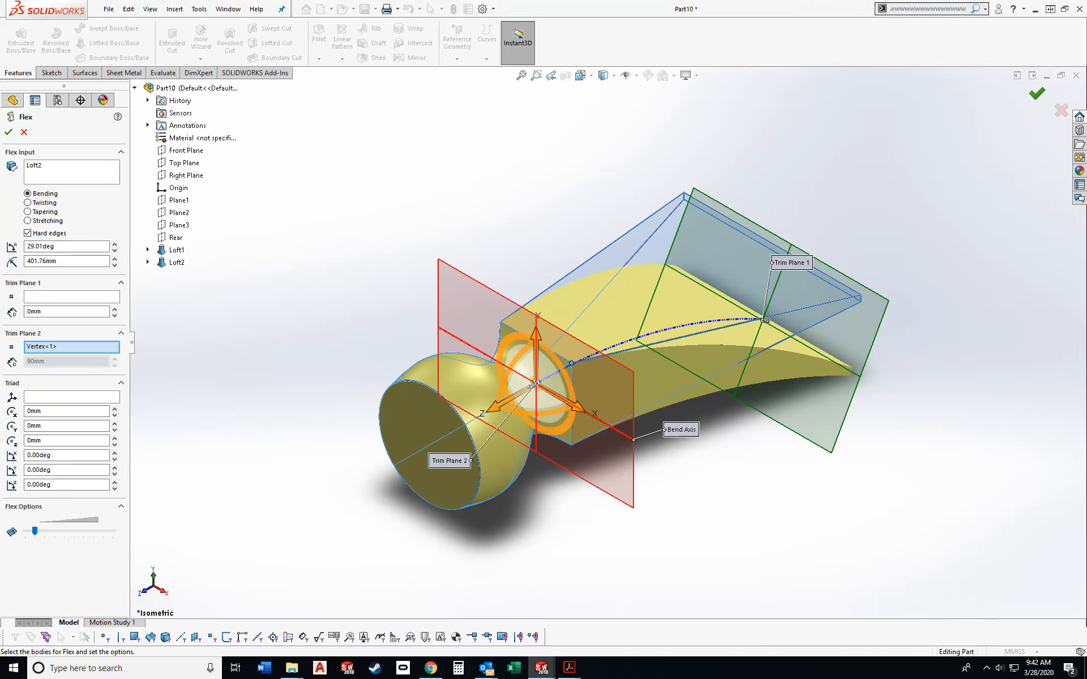
key("Return")
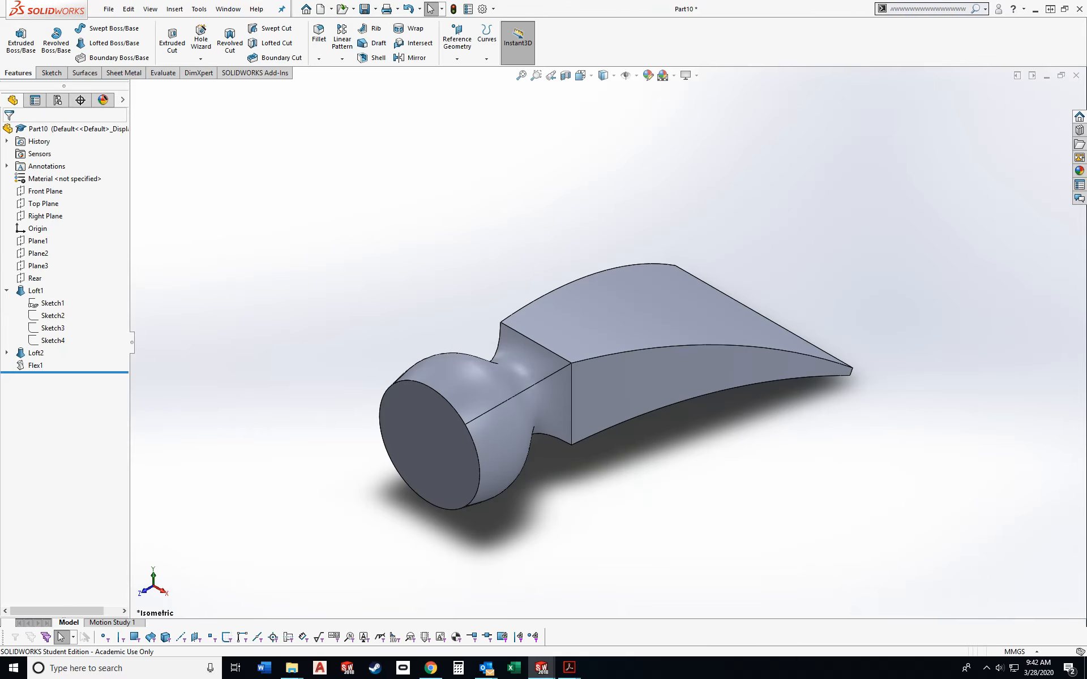
scroll(340, 554, "down", 1)
key("ctrl+4")
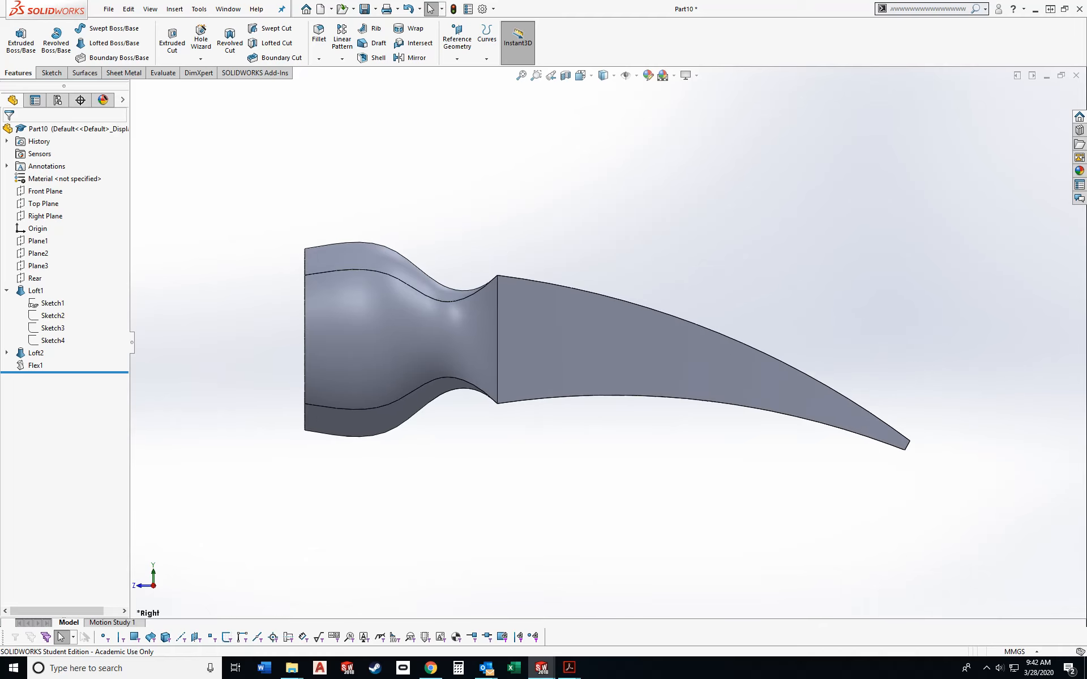
key("ctrl+7")
- Open the Save As dialog for the part and close it without saving
key("ctrl+s")
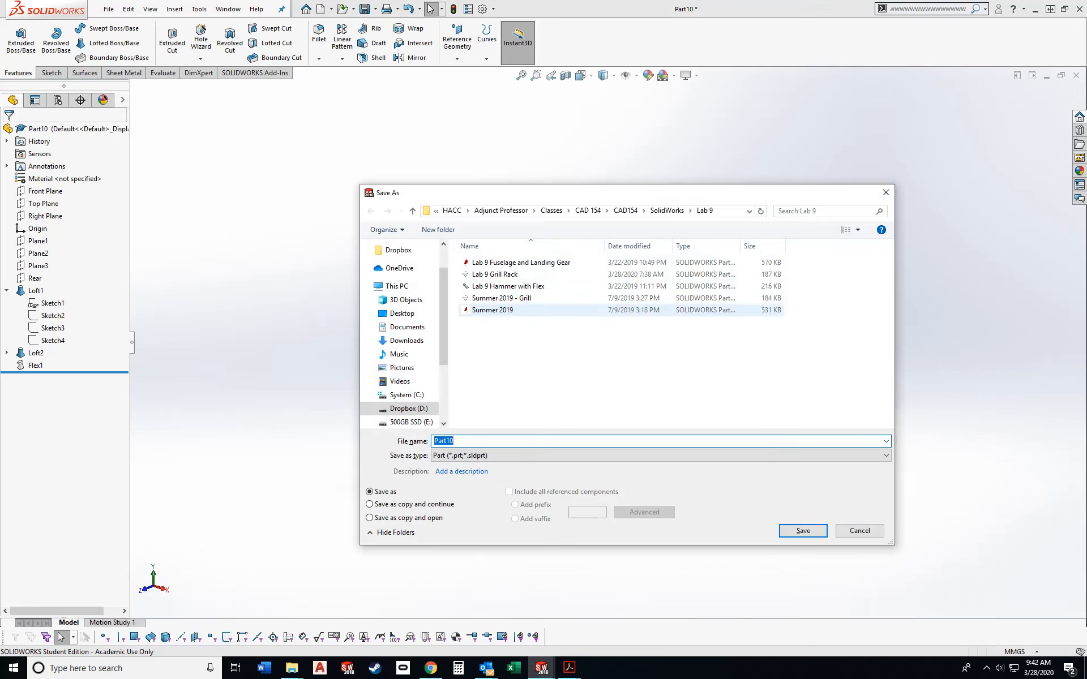
left_click(886, 191)
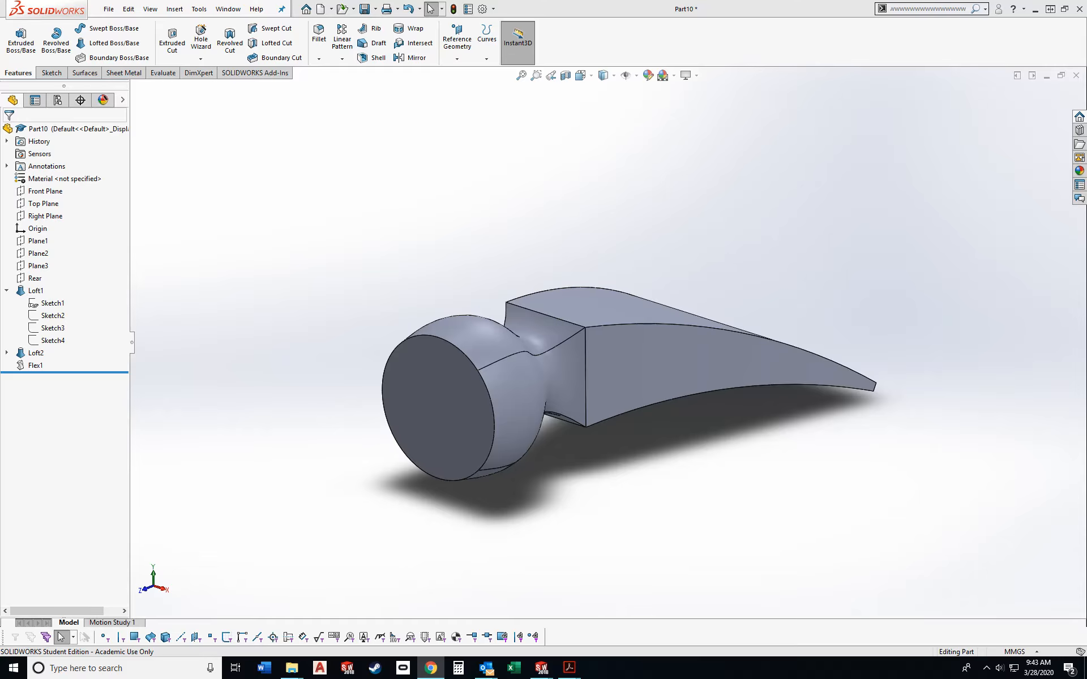
- Switch to Chrome and review the hammer, grill rack and fuselage sheets of the Lab 9 drawing PDF
left_click(430, 667)
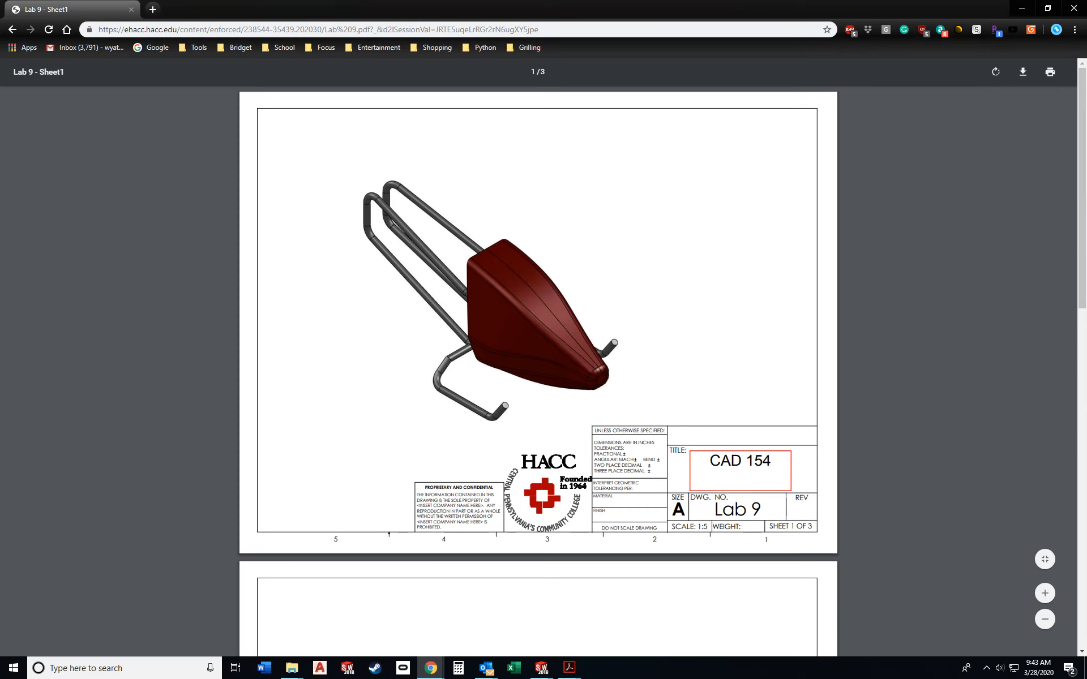
scroll(538, 368, "down", 3)
scroll(537, 368, "up", 3)
scroll(538, 367, "down", 7)
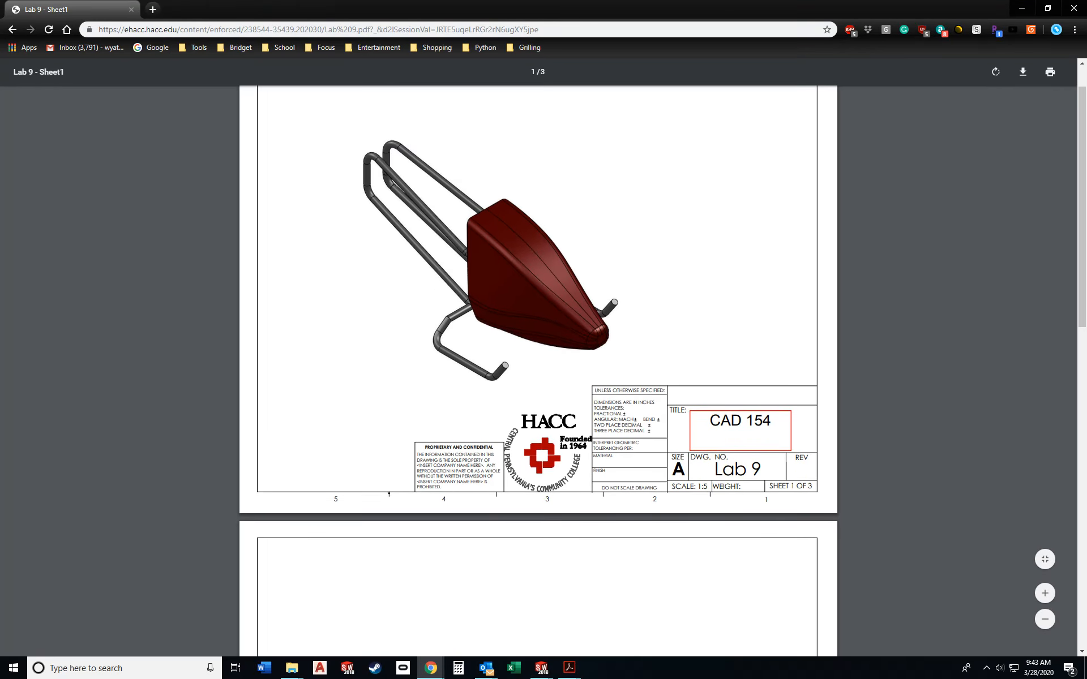
scroll(538, 368, "down", 7)
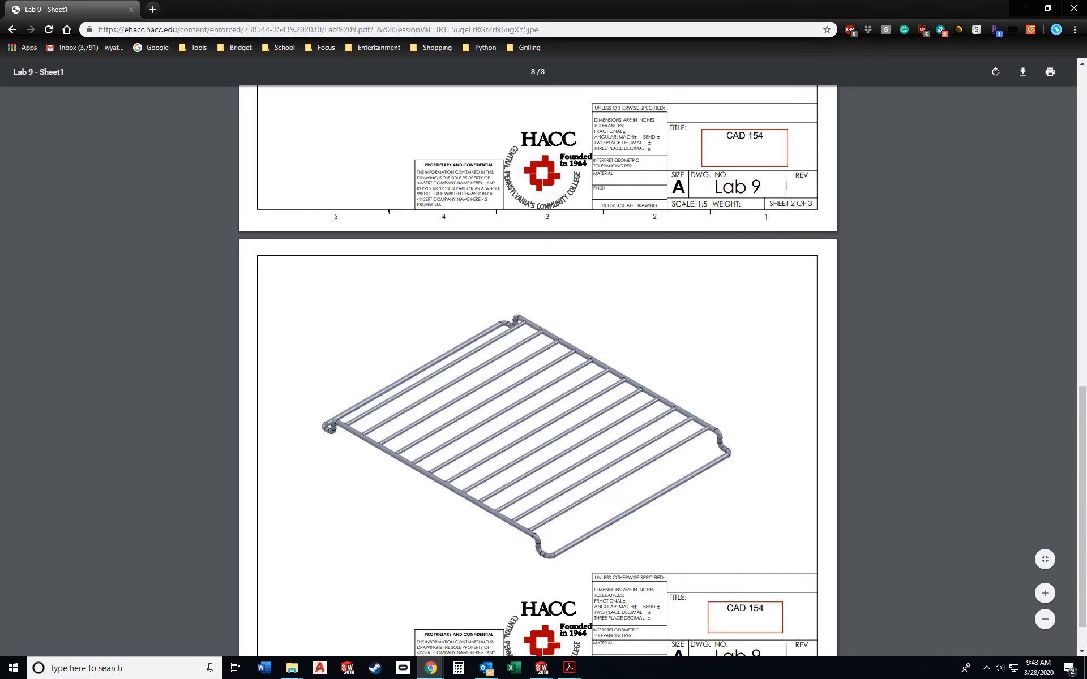
scroll(538, 368, "up", 4)
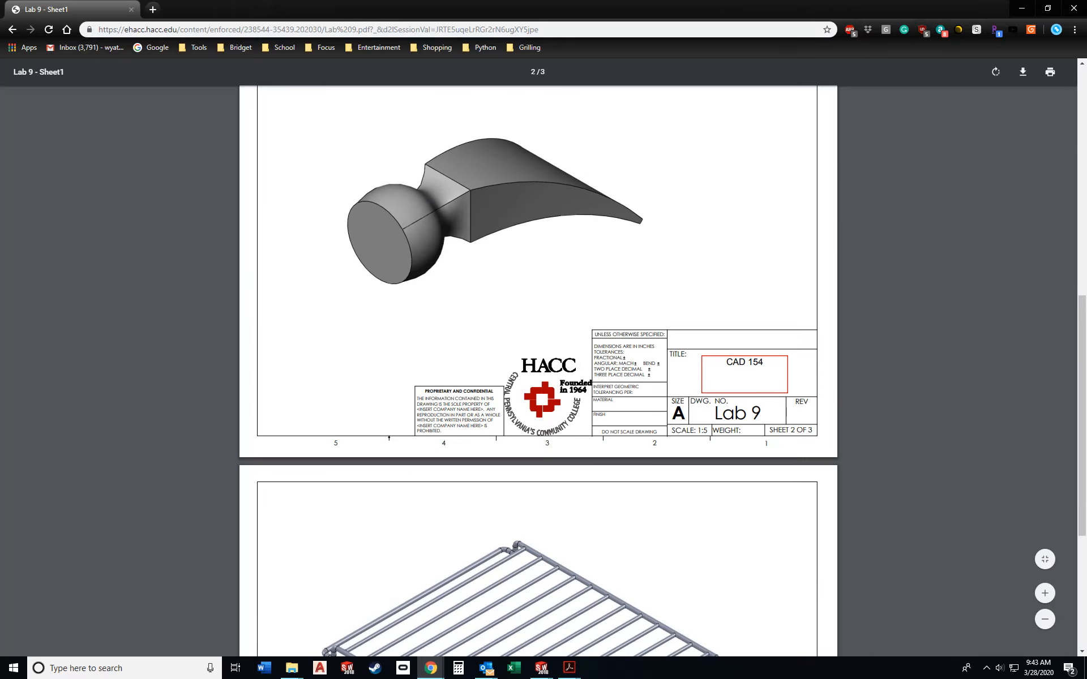
scroll(537, 368, "up", 5)
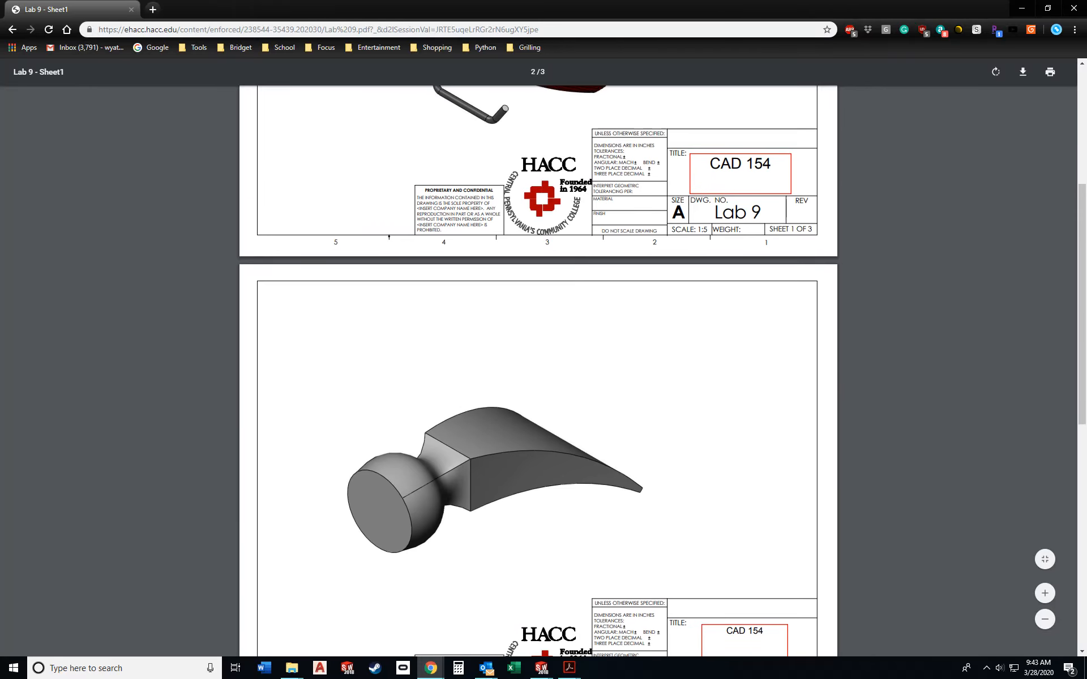
scroll(538, 367, "up", 5)
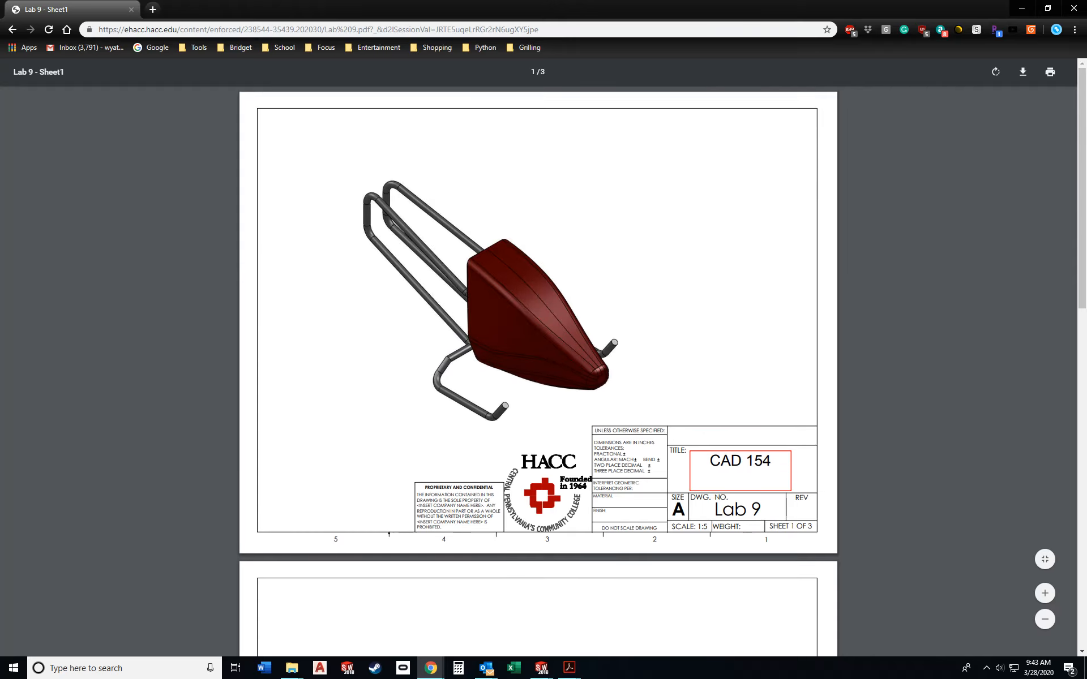